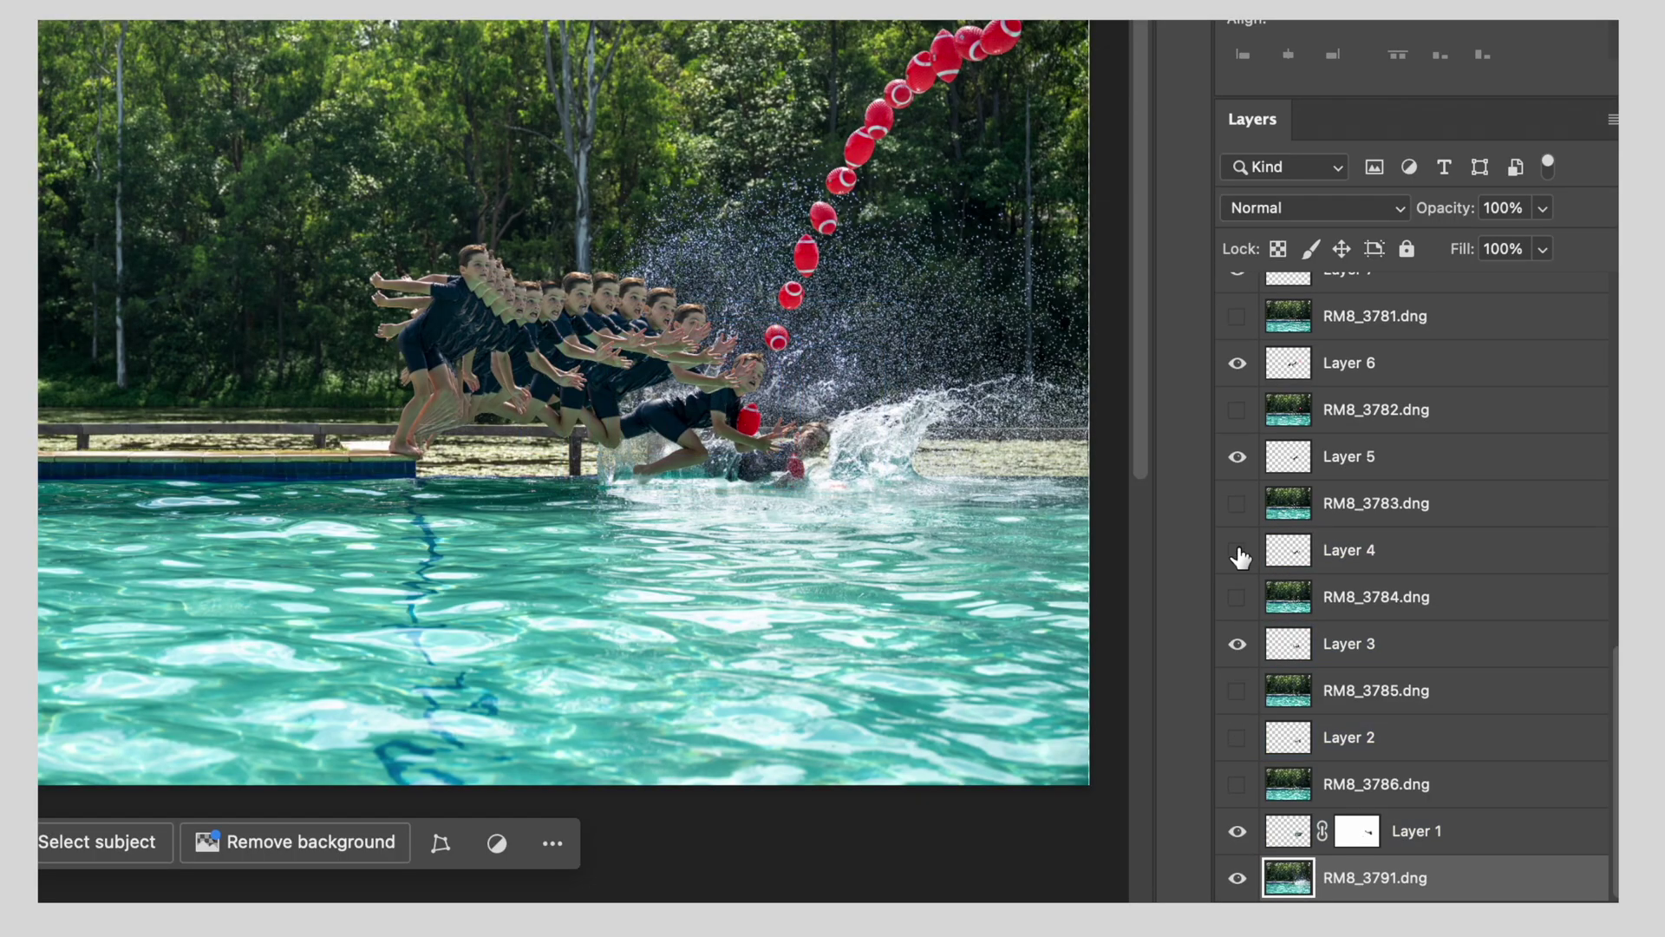
Hide the figures on Layers 2, 4, 6, 8, 10, 12, 14, 16 and 17
left_click(1237, 362)
scroll(1242, 355, "up", 5)
left_click(1238, 407)
scroll(1240, 399, "up", 3)
left_click(1237, 334)
scroll(1240, 338, "up", 3)
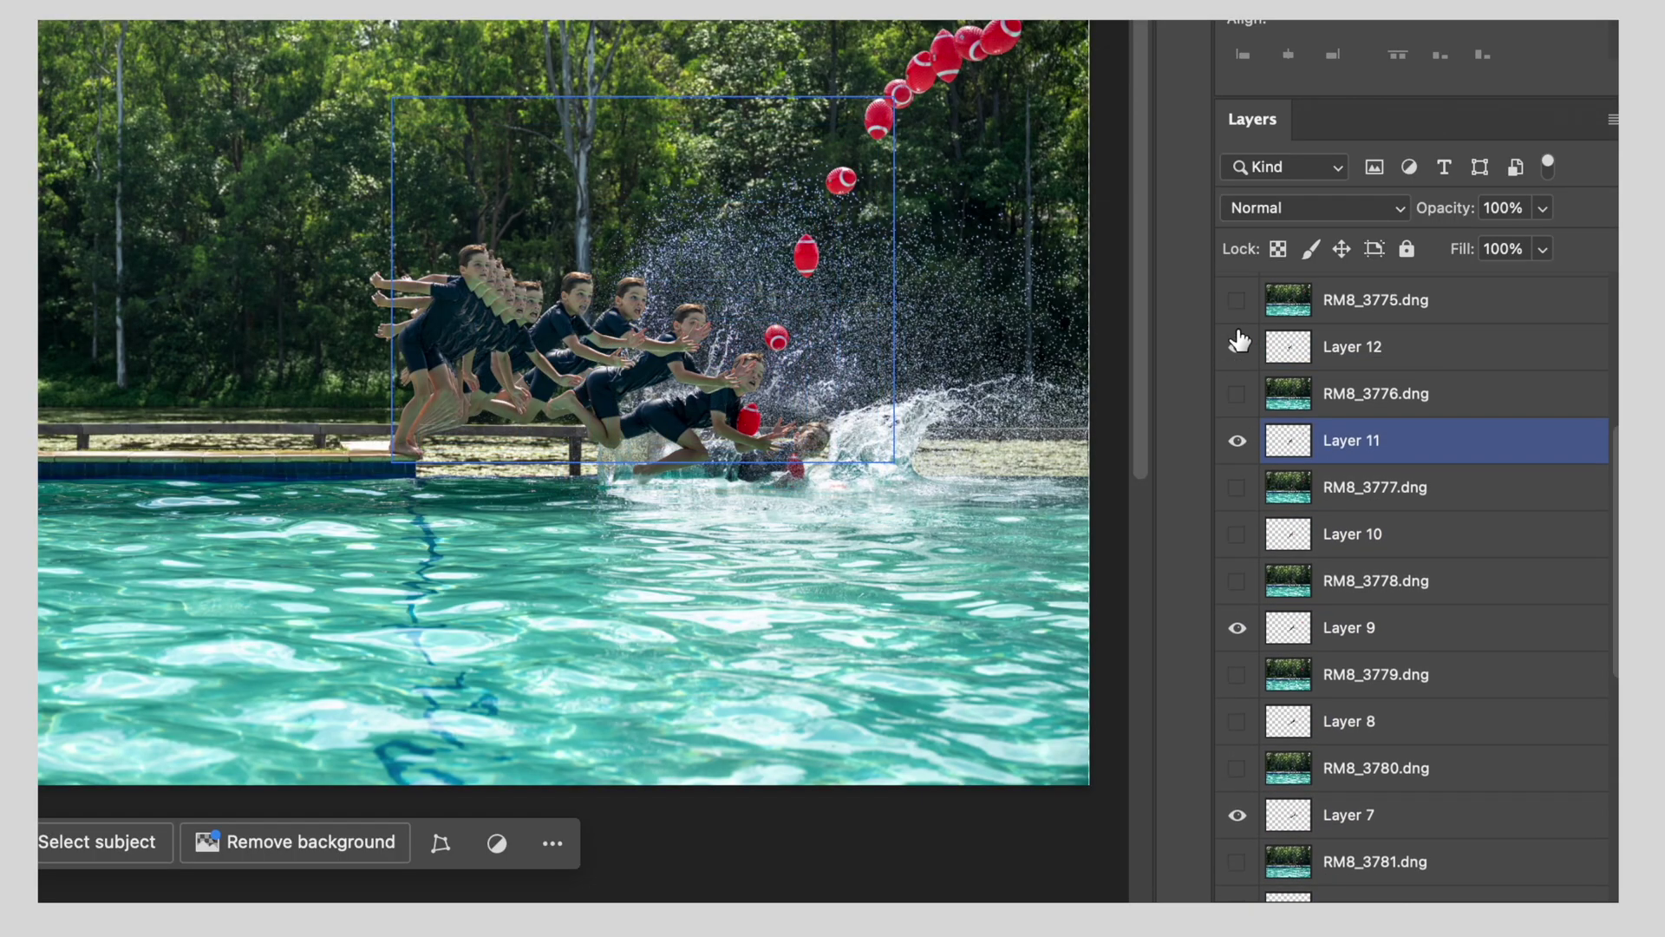
left_click(1237, 373)
scroll(1240, 379, "up", 3)
left_click(1238, 371)
scroll(1238, 371, "up", 3)
left_click(1237, 324)
scroll(1238, 323, "up", 1)
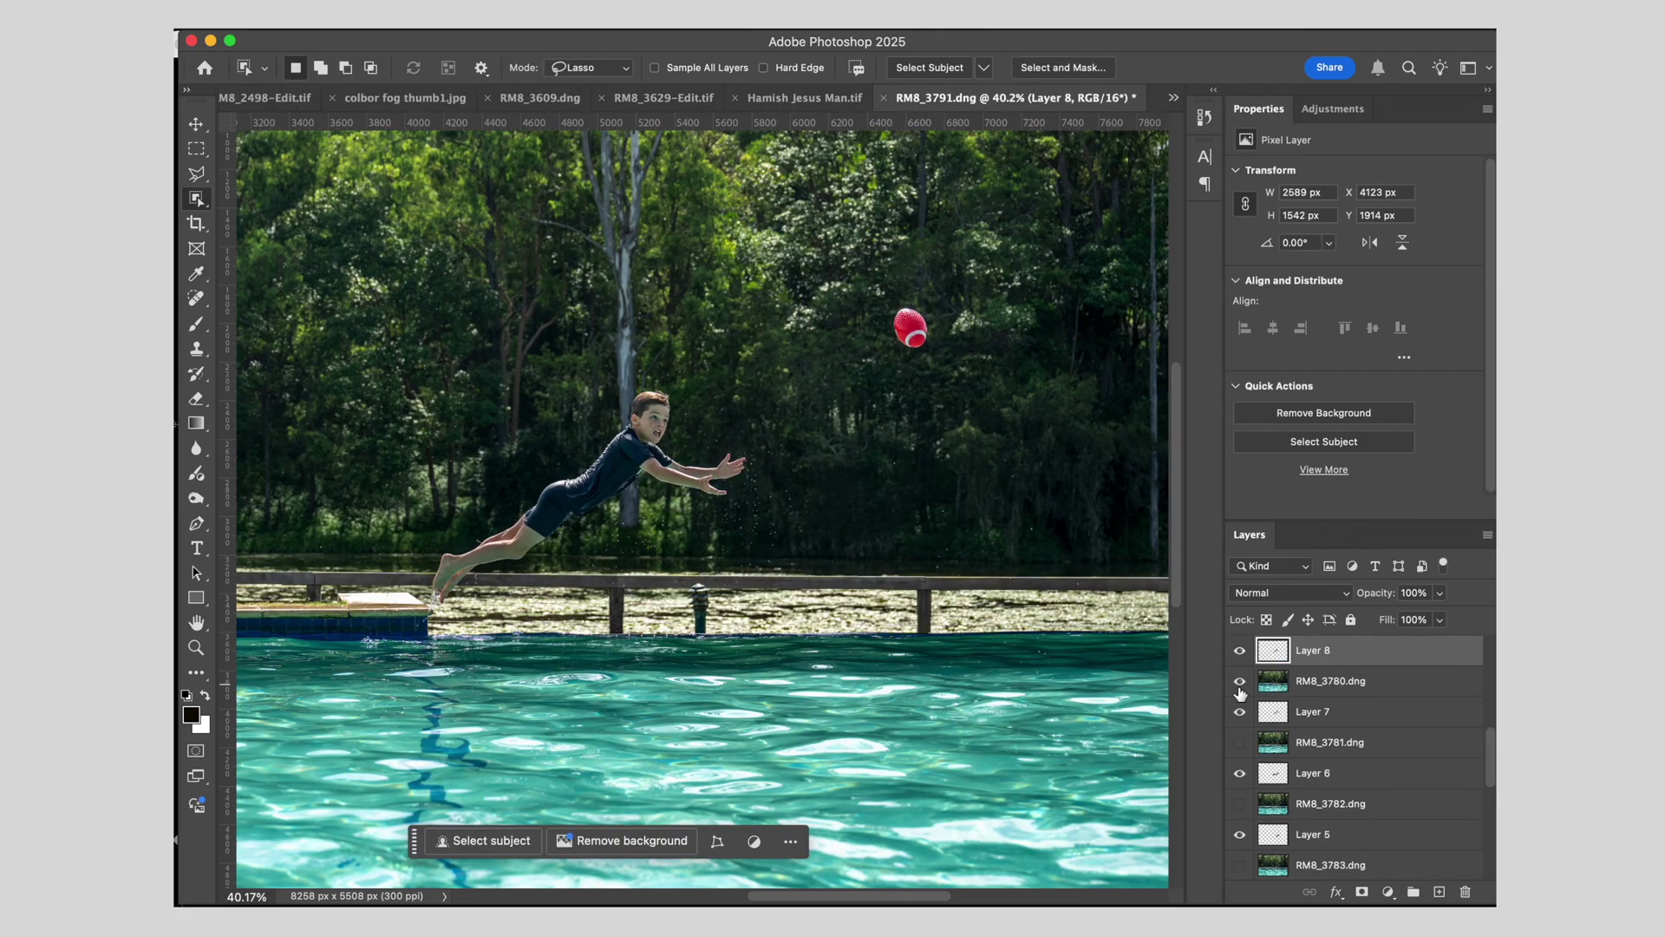
Lasso the boy and ball in the next frame and copy them to a new layer
key("alt+bracketright")
mouse_move(713, 449)
left_mouse_down()
mouse_move(932, 253)
mouse_move(668, 429)
left_mouse_up()
key("ctrl+j")
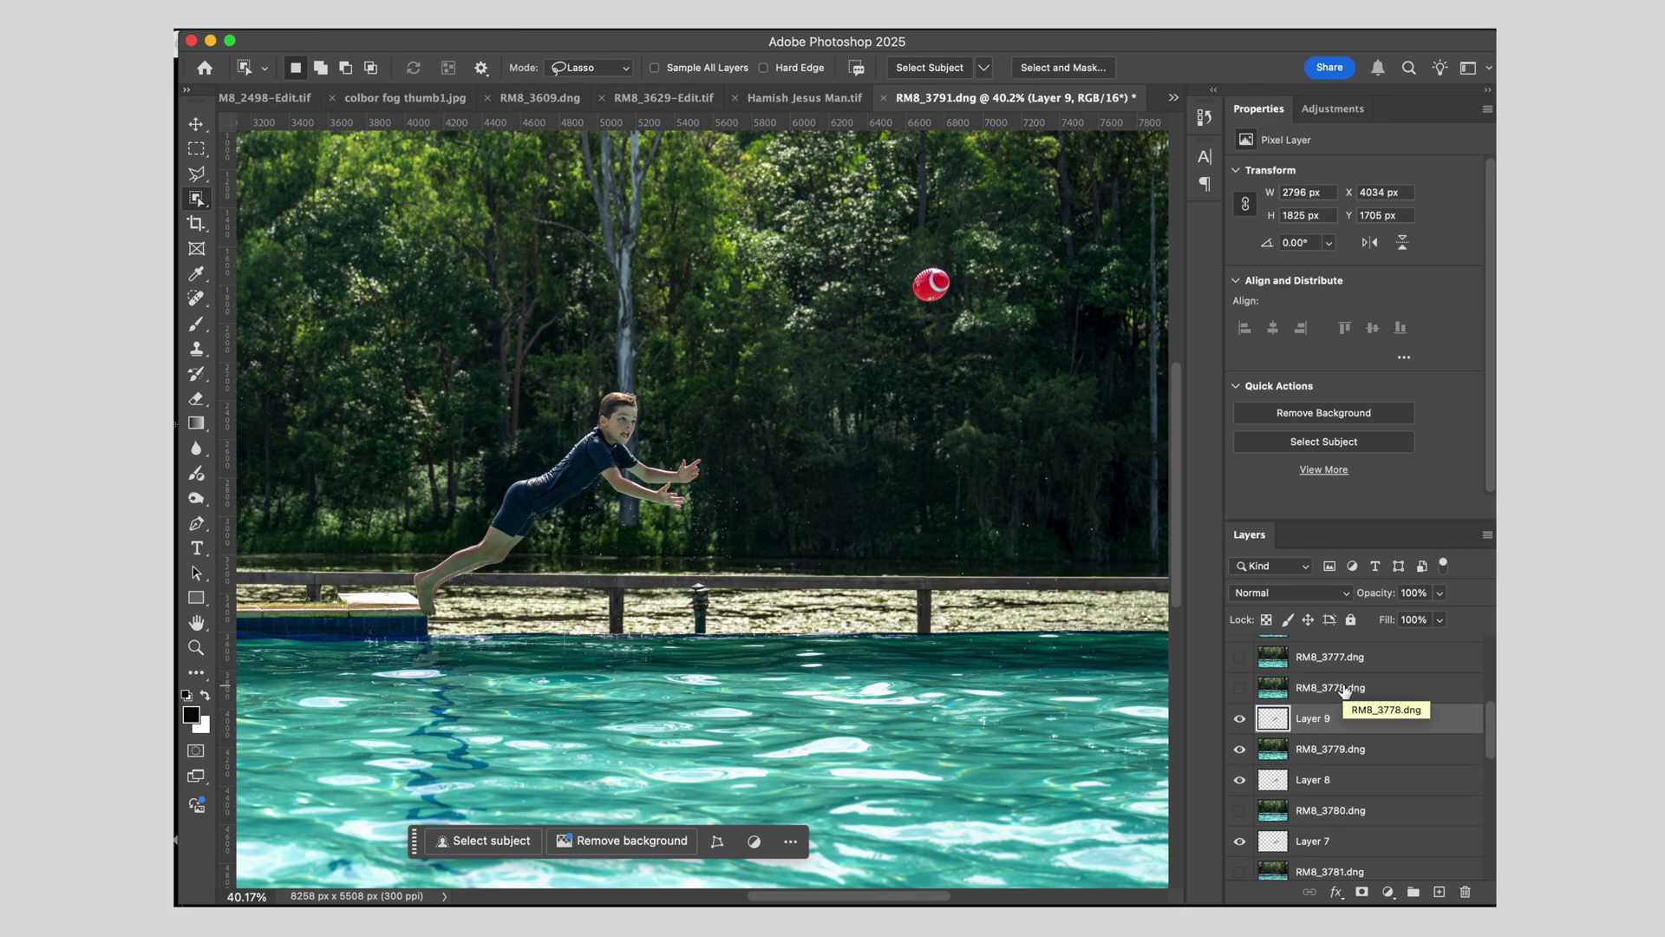
left_click(1343, 690)
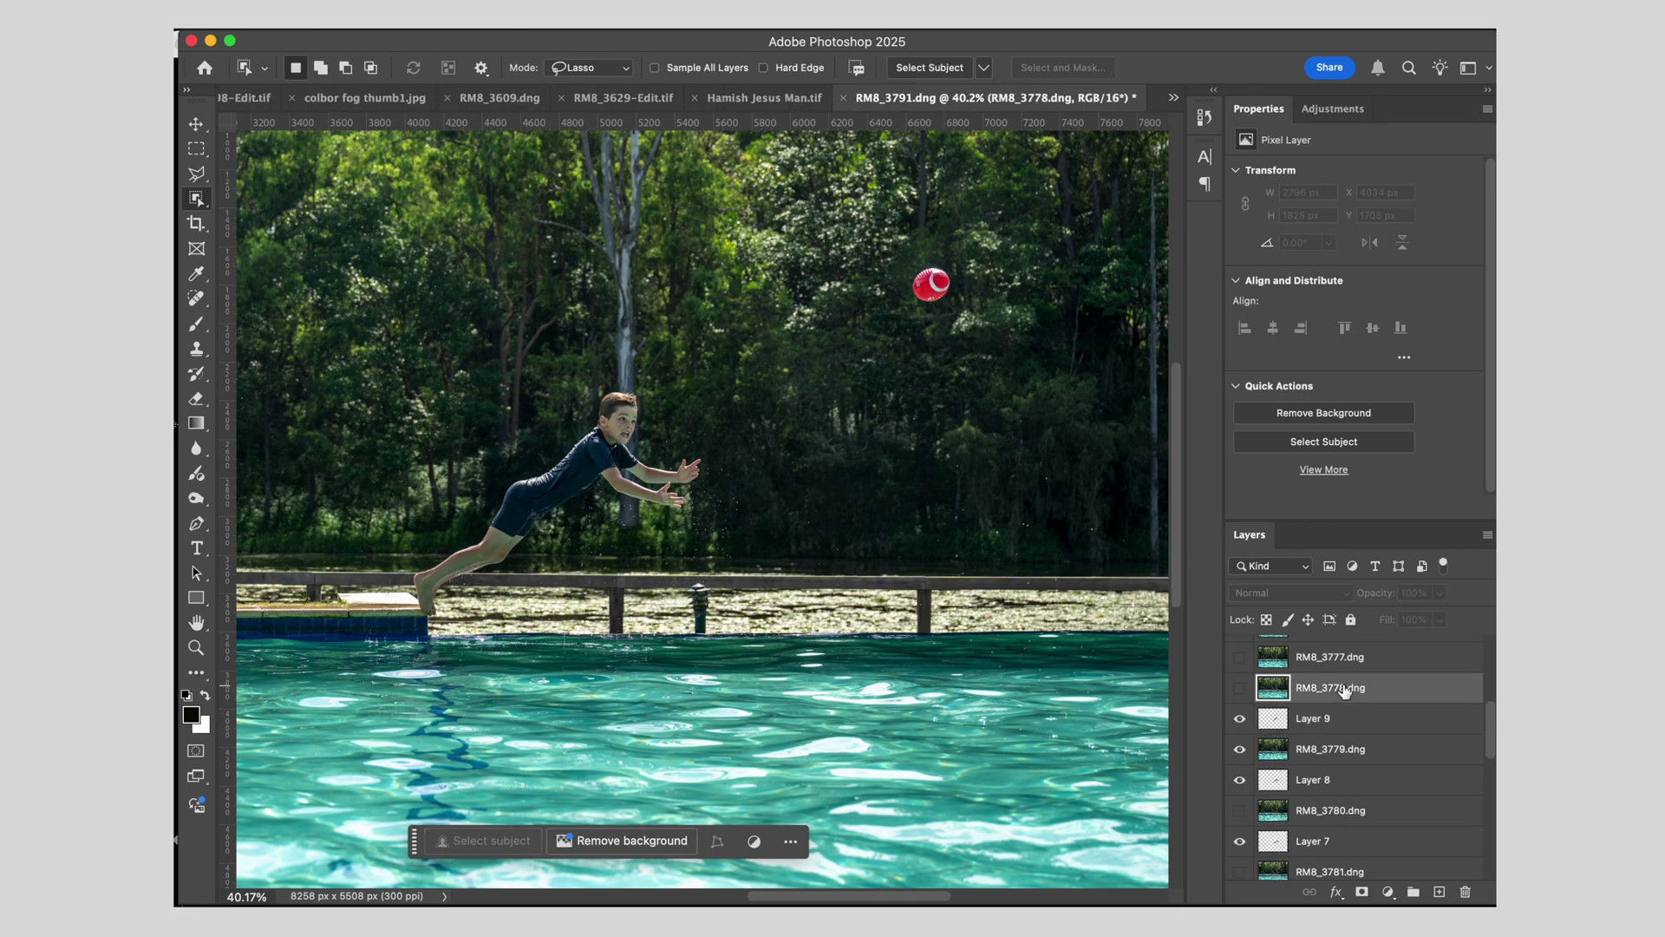
key("ctrl+comma")
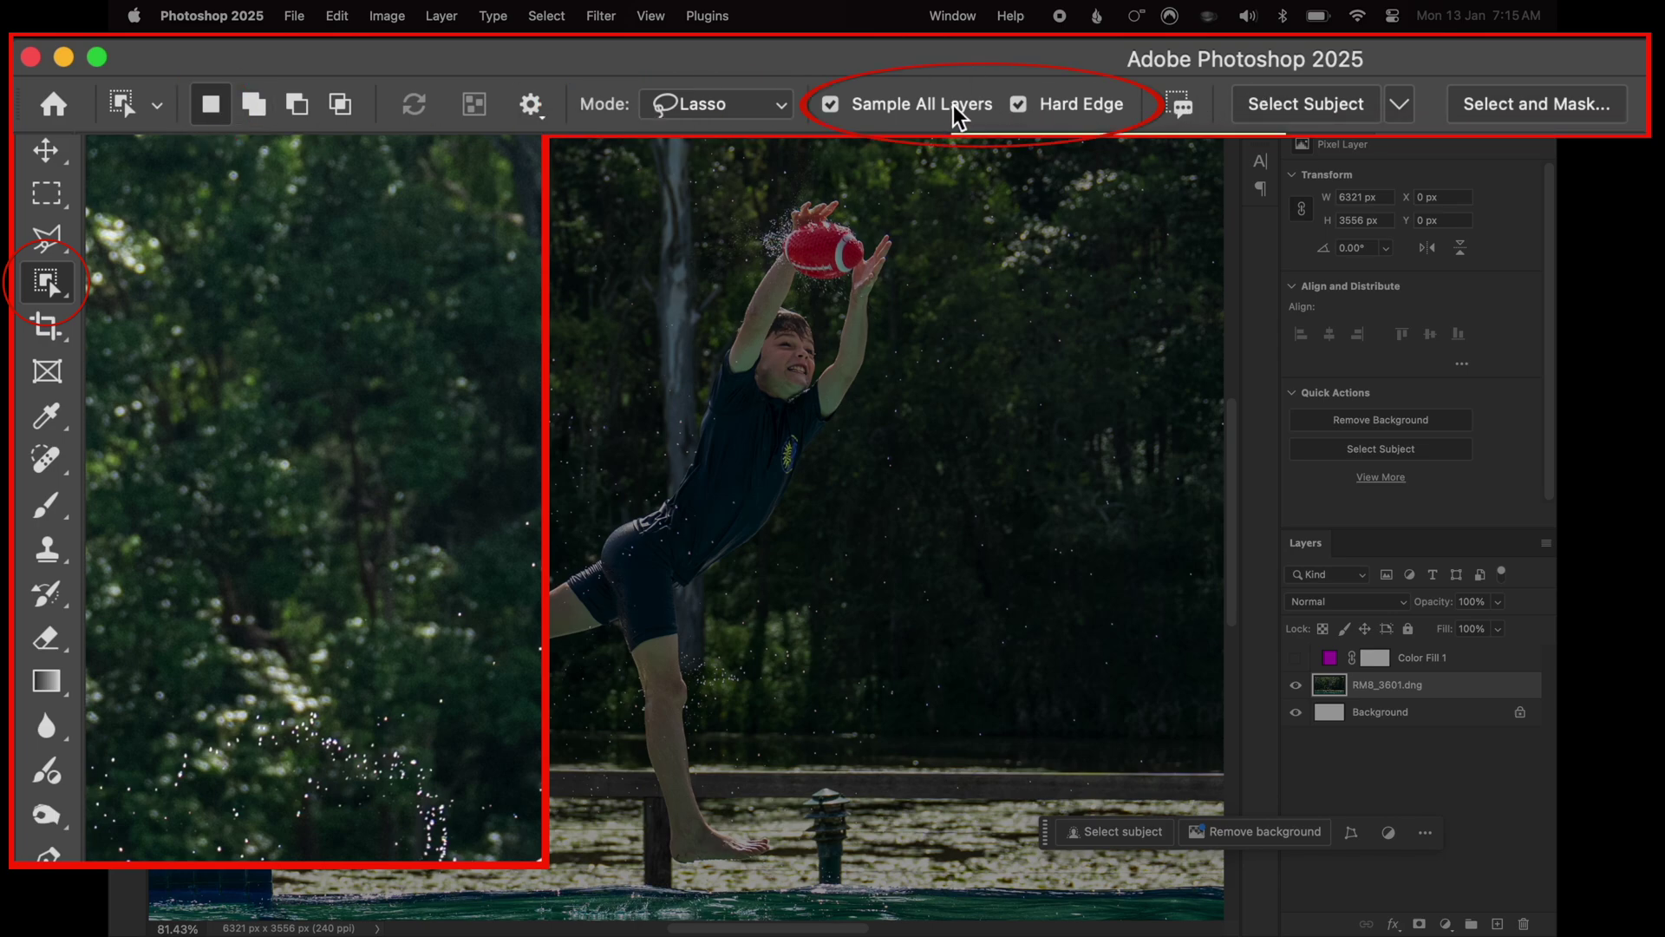
Paste the subject-selected boy onto Layer 1 above Color Fill 1, with the magenta fill showing
left_click(1298, 106)
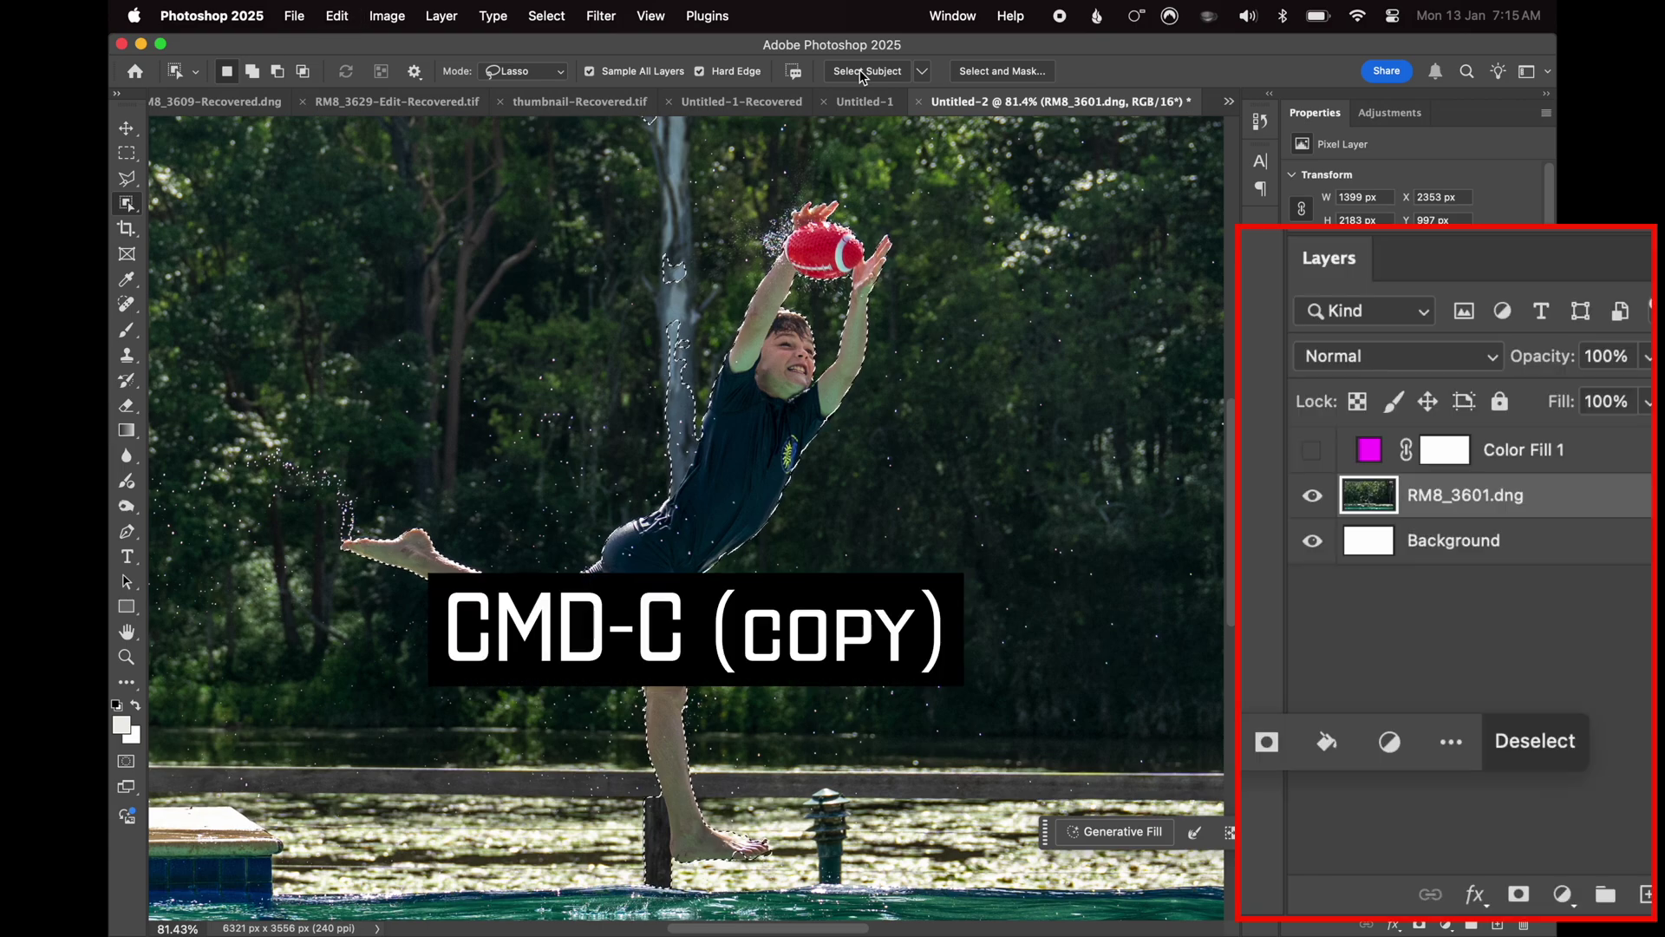
key("super+c")
key("super+v")
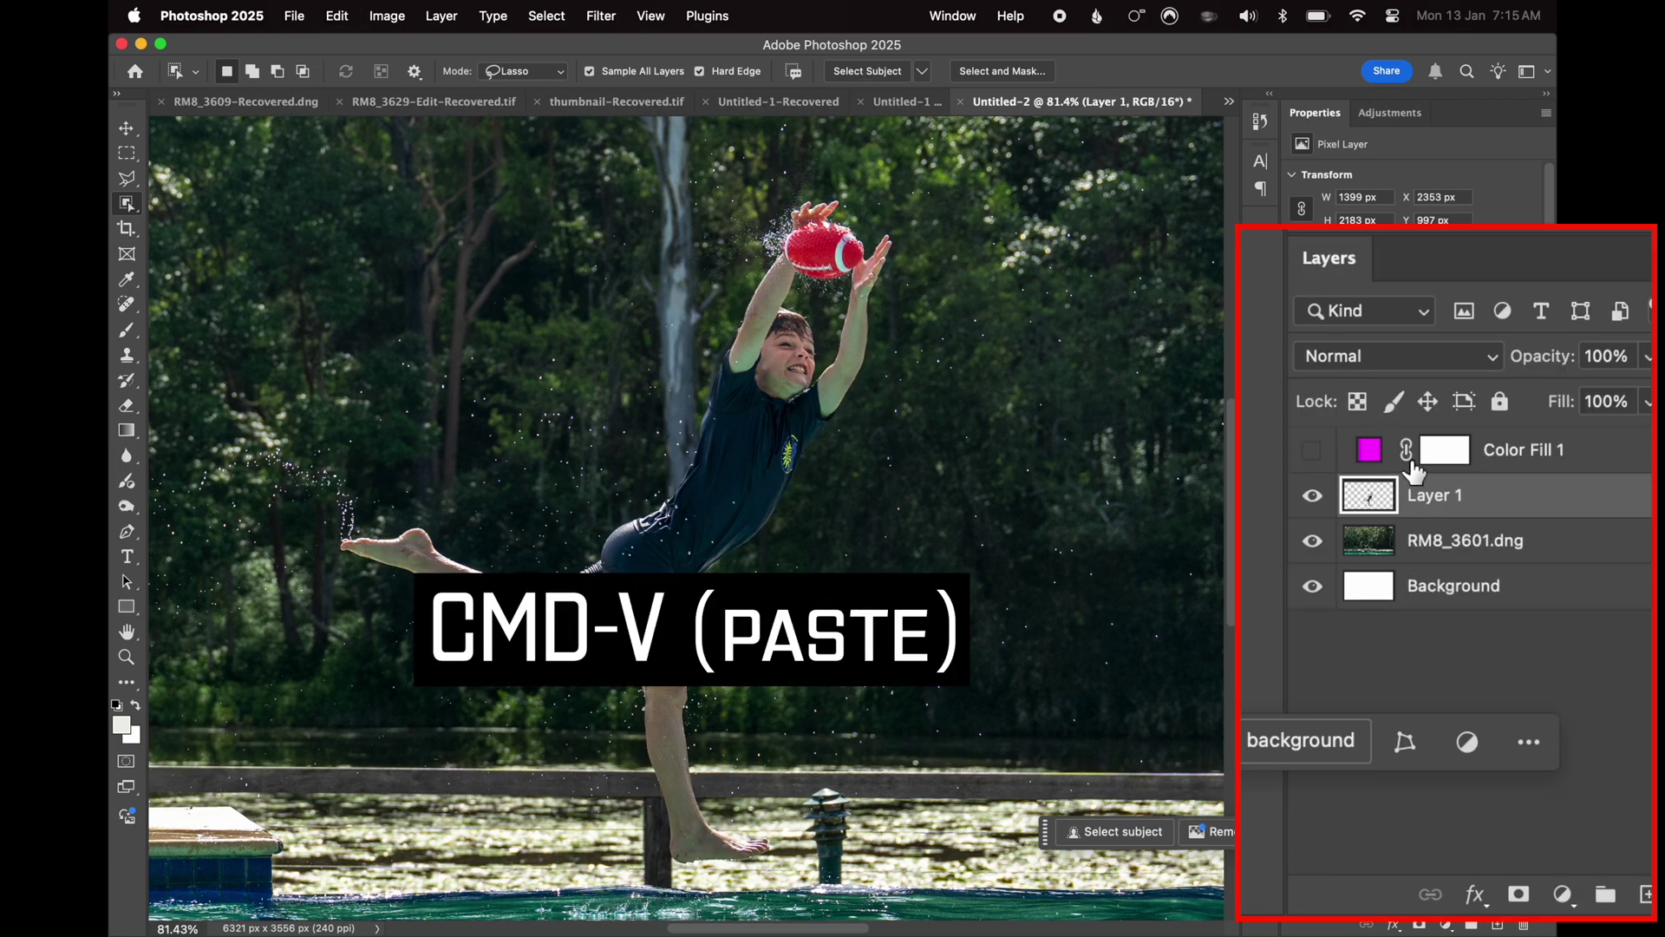
left_click_drag(1422, 497, 1422, 451)
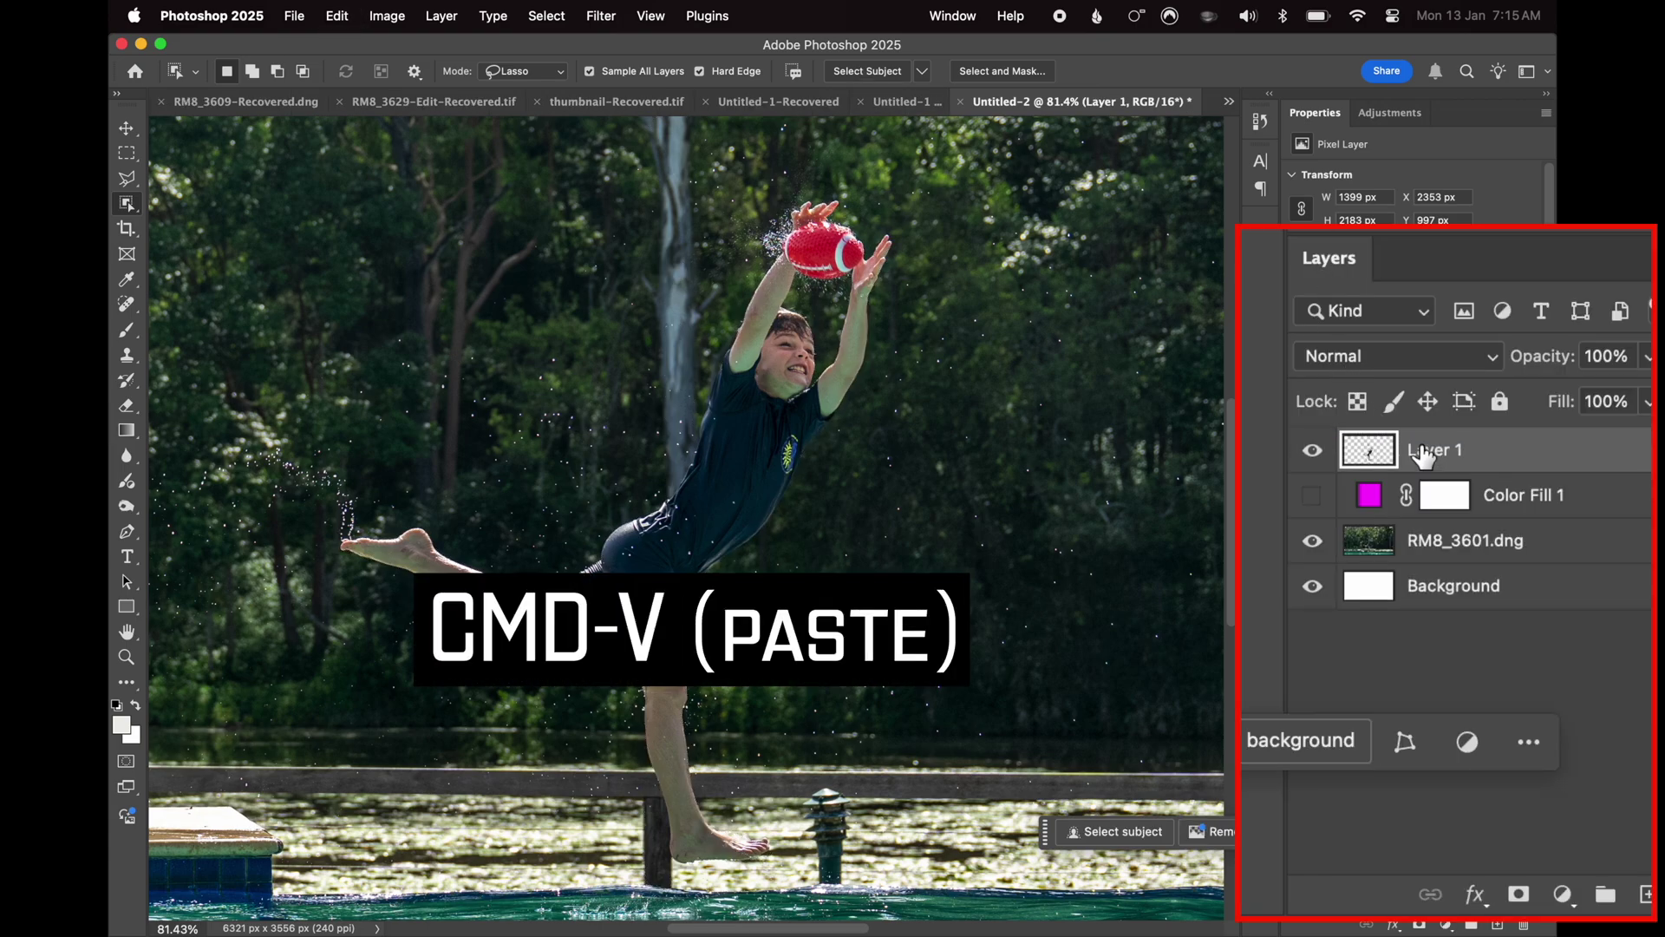
left_click(1313, 496)
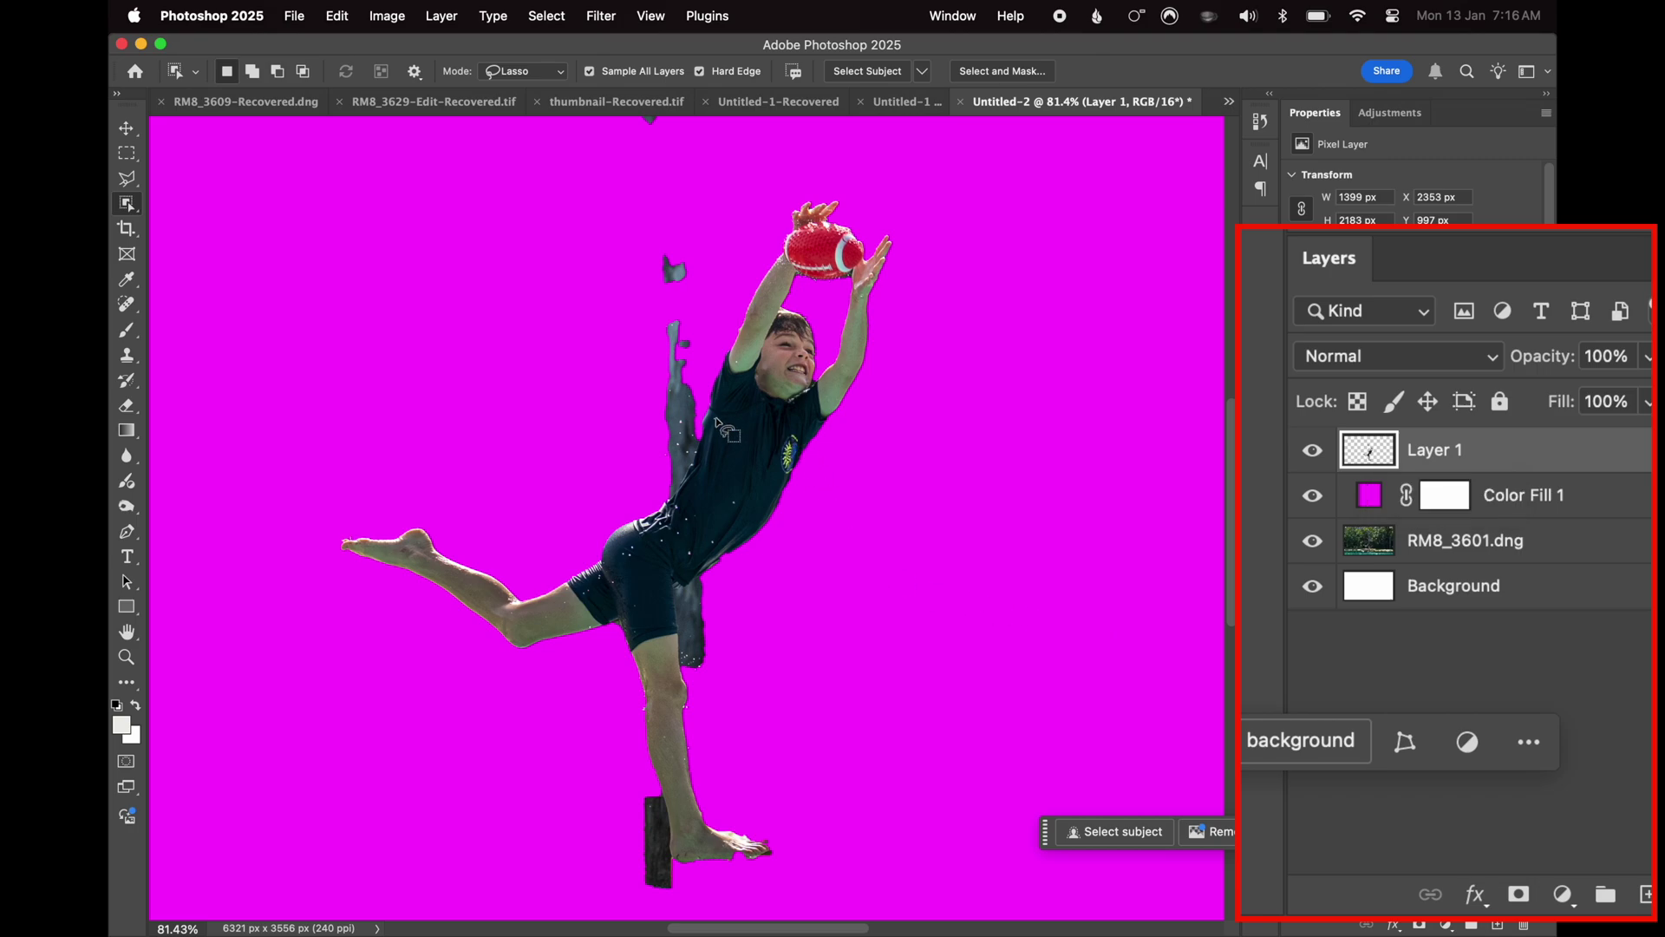
Zoom to about 600% and pan along the cutout's shirt, arm and ball edges
scroll(724, 423, "up", 10)
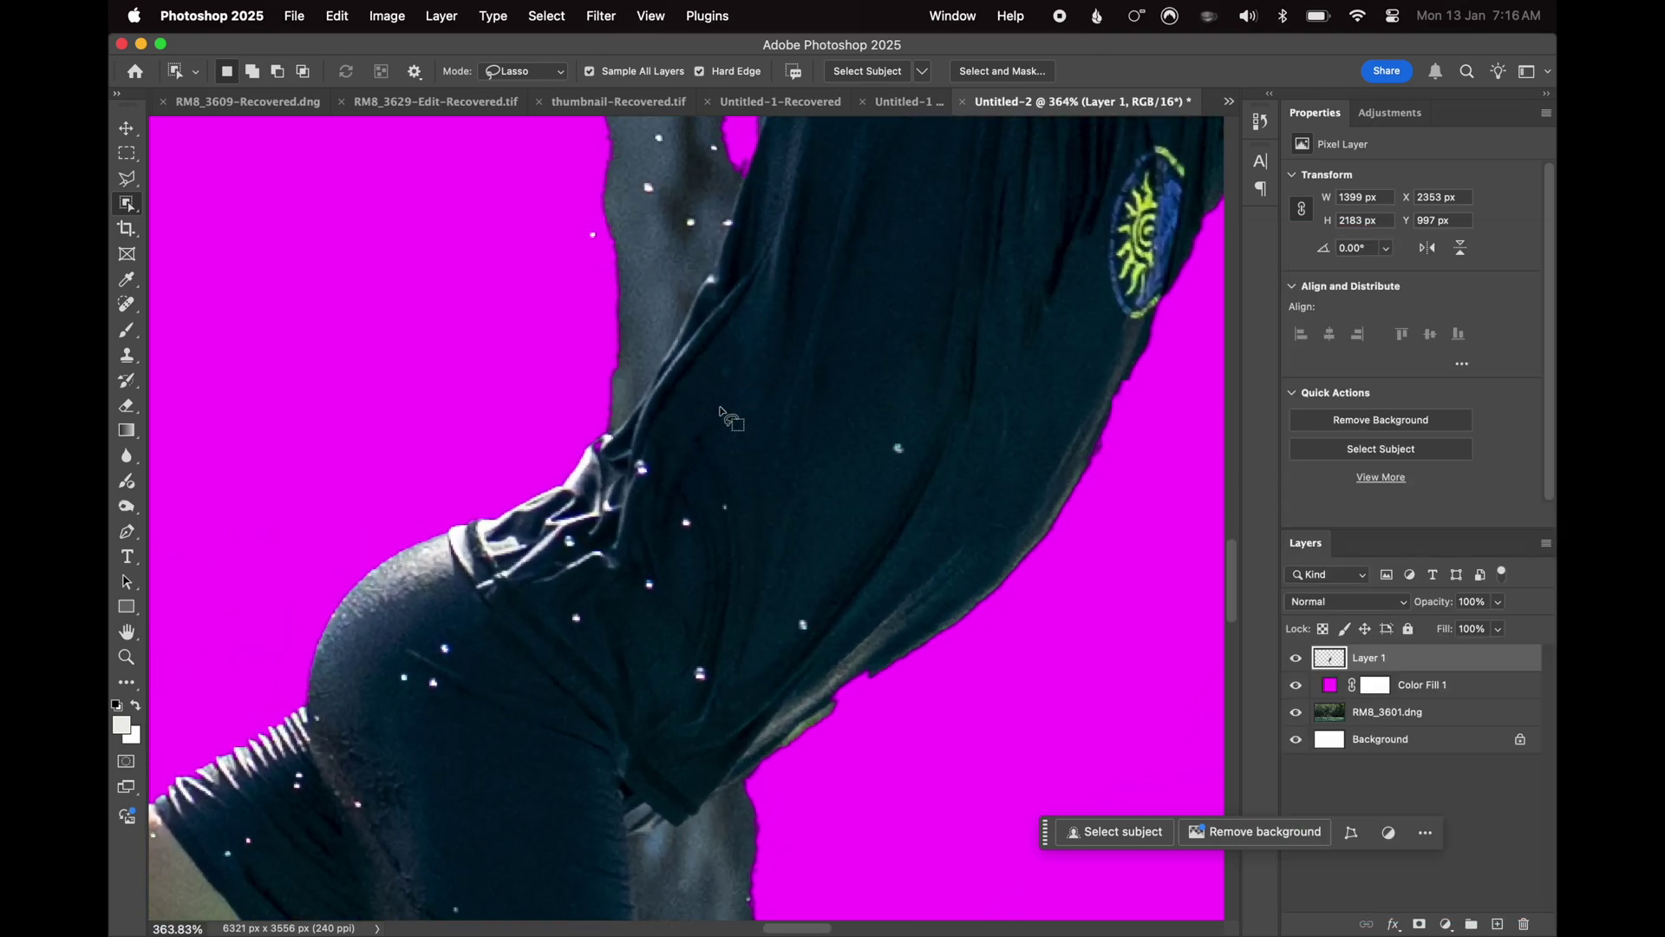
scroll(725, 420, "up", 3)
scroll(746, 342, "up", 2)
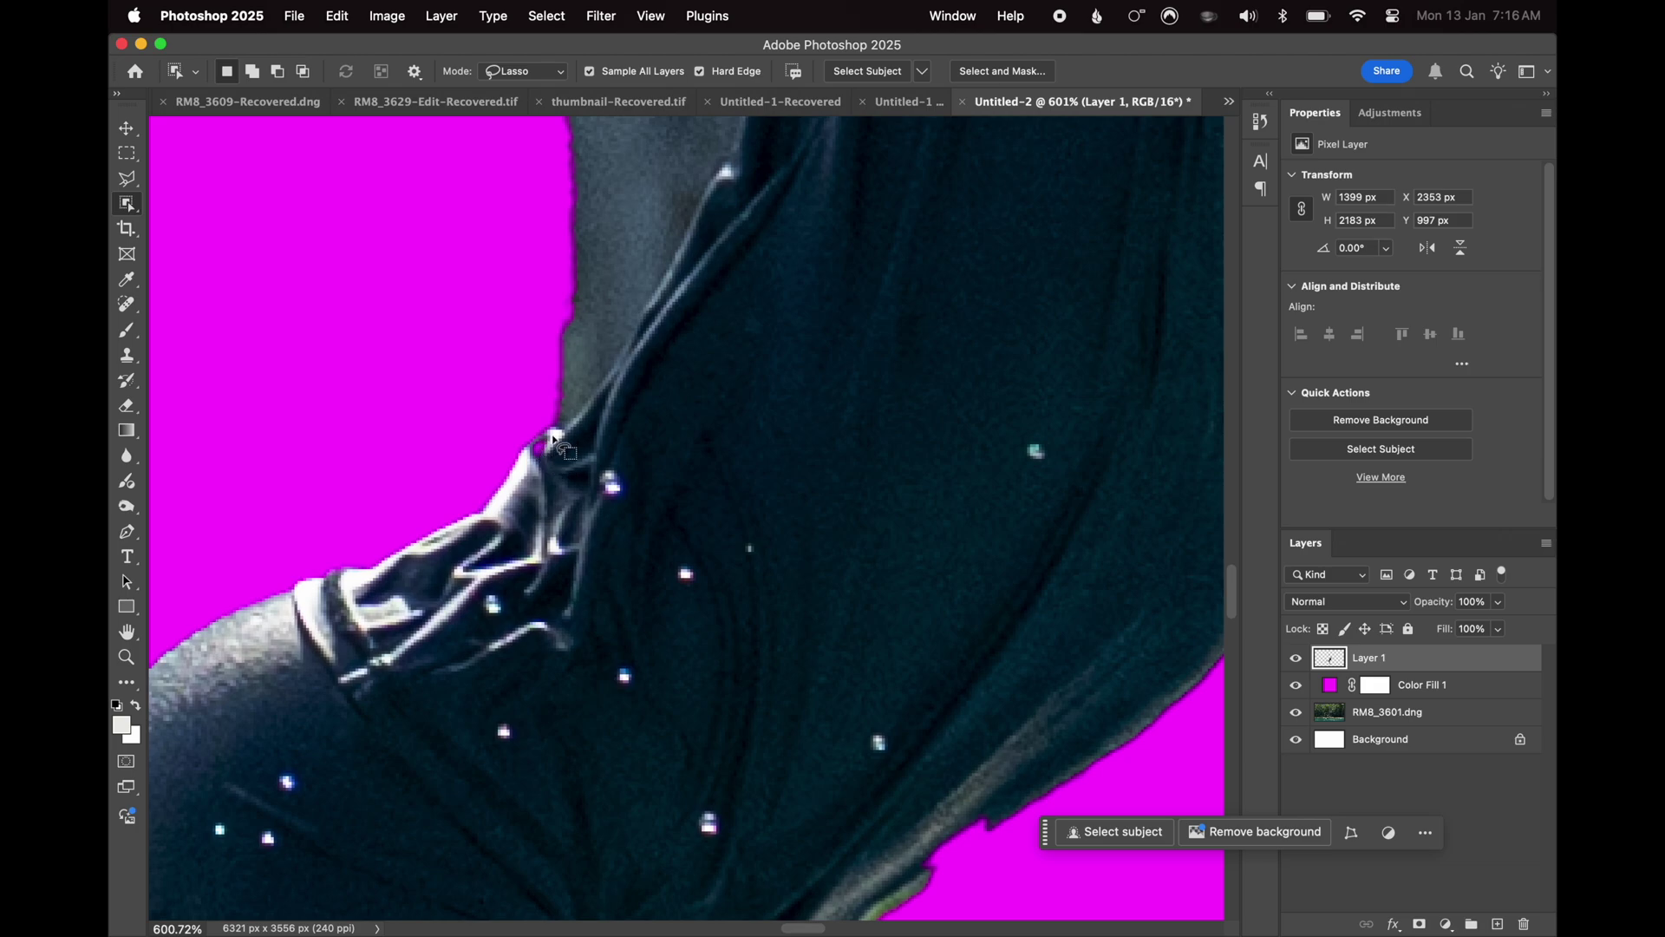
scroll(698, 360, "up", 20)
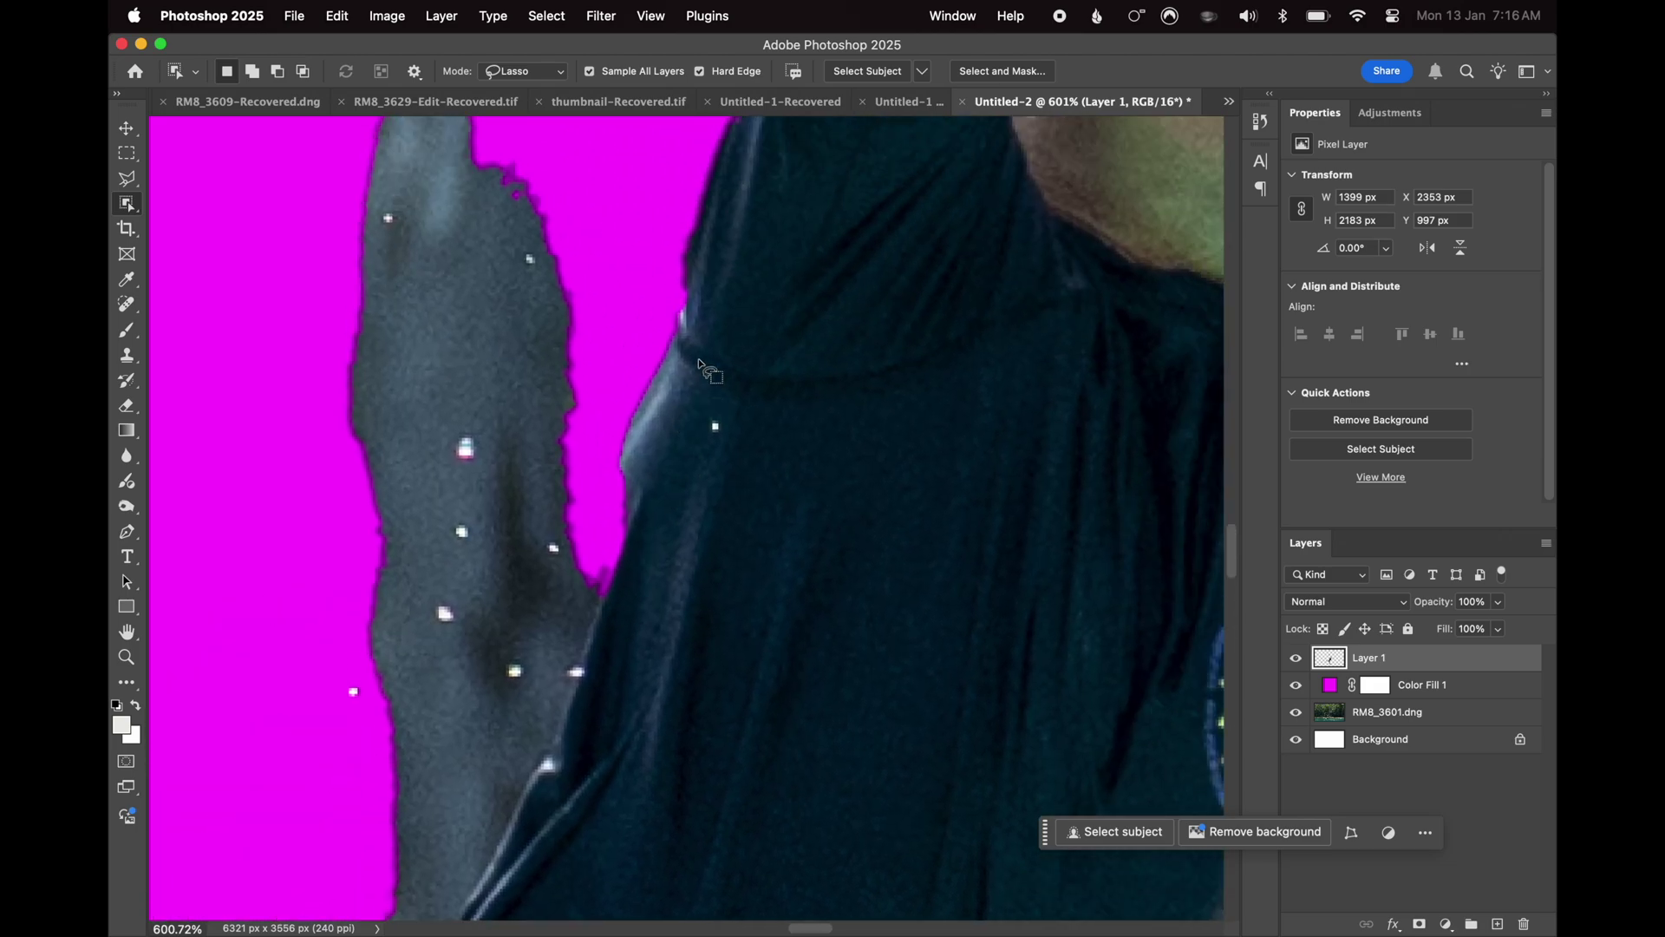
scroll(699, 359, "up", 15)
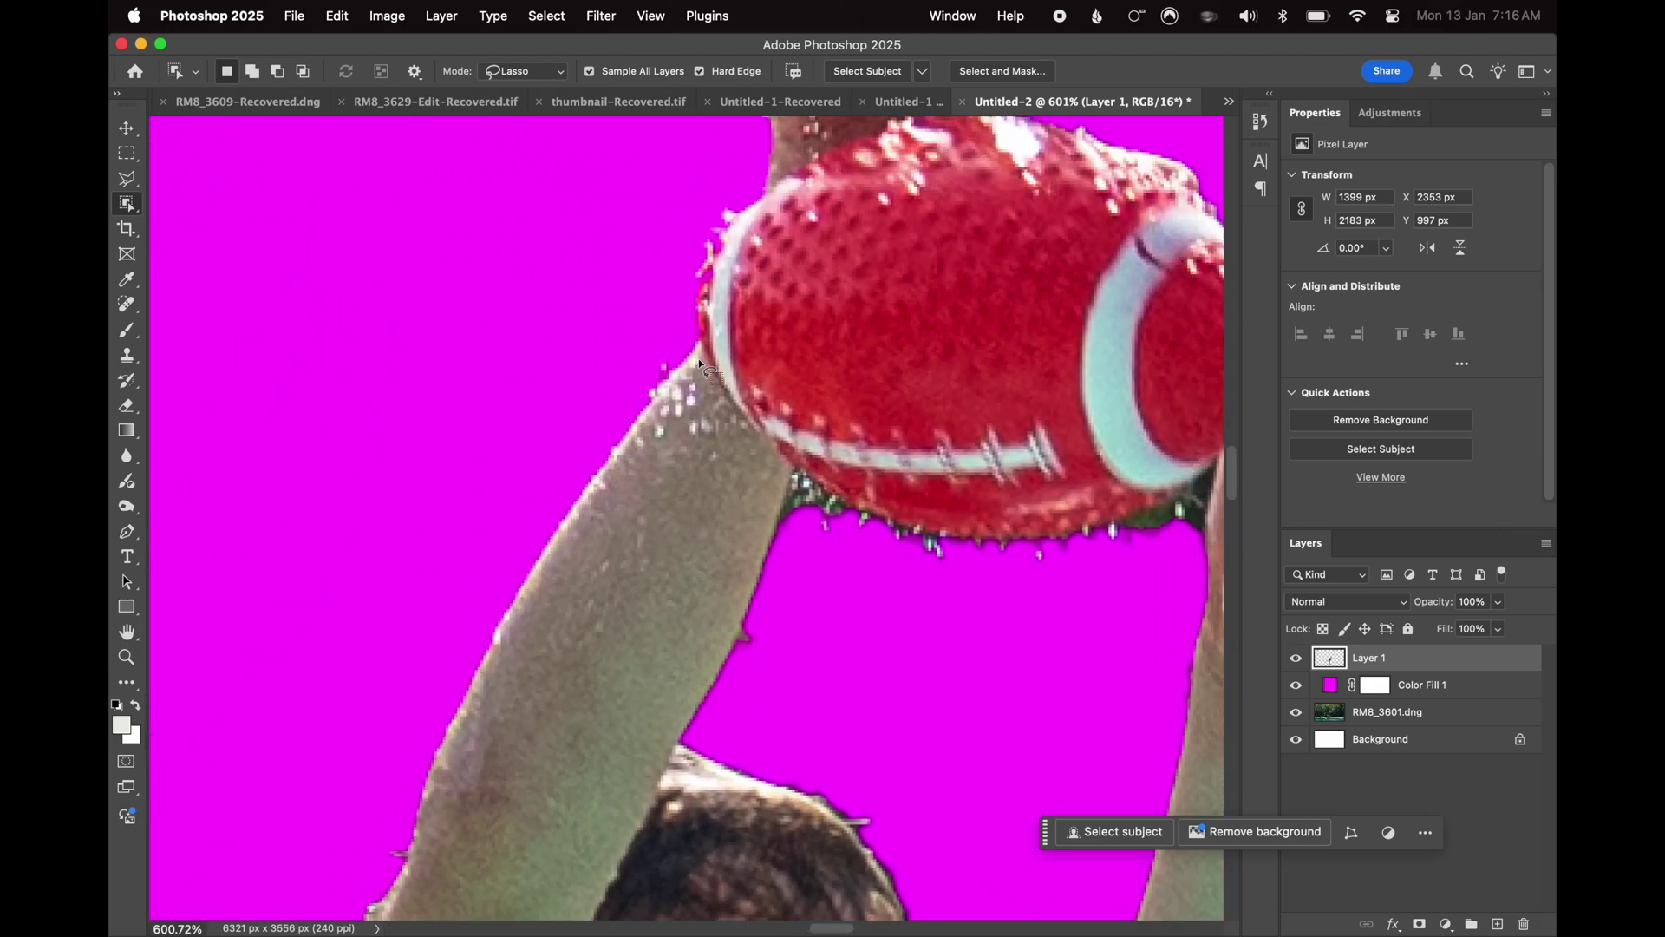
scroll(628, 692, "down", 20)
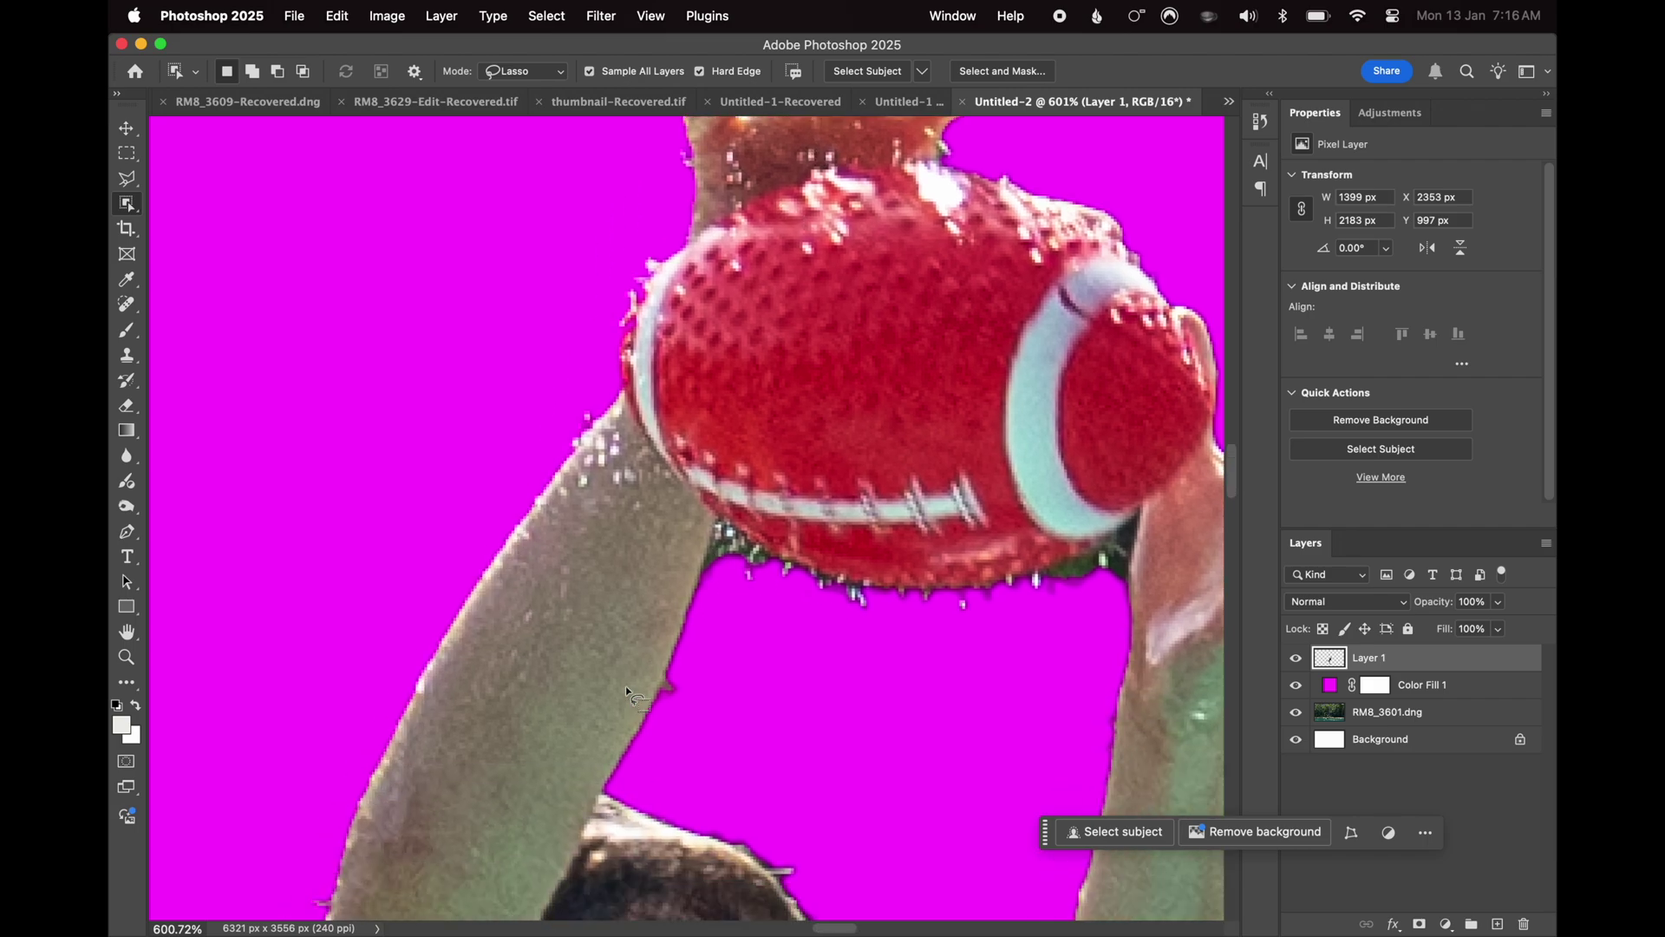
scroll(626, 691, "down", 20)
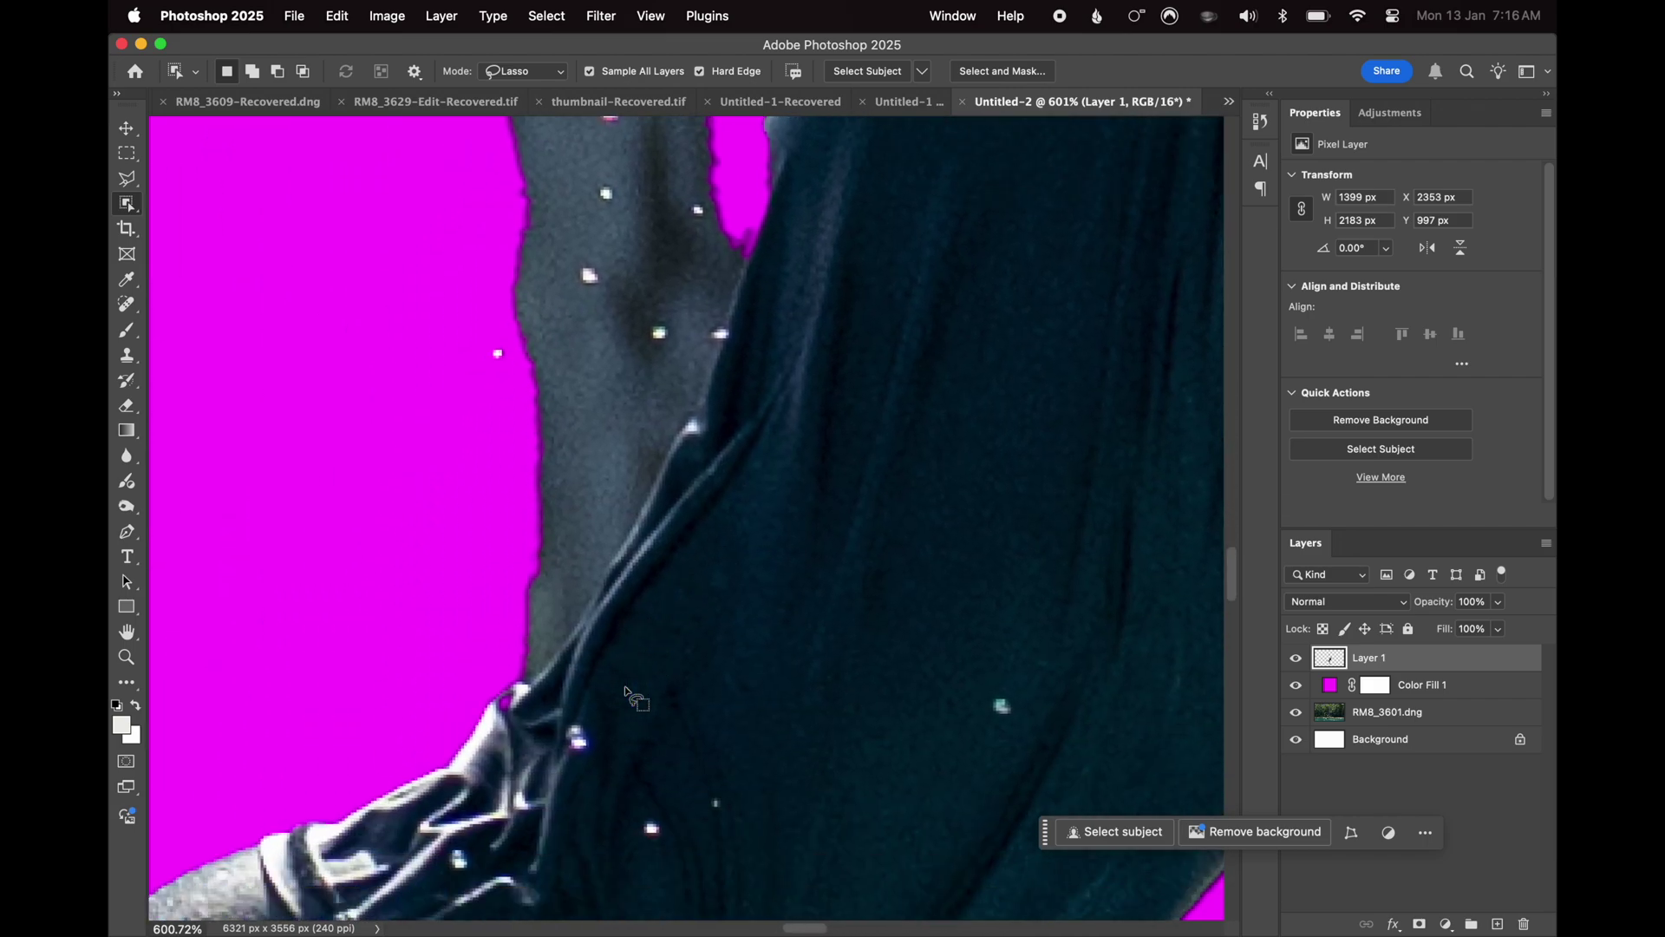
scroll(628, 692, "left", 10)
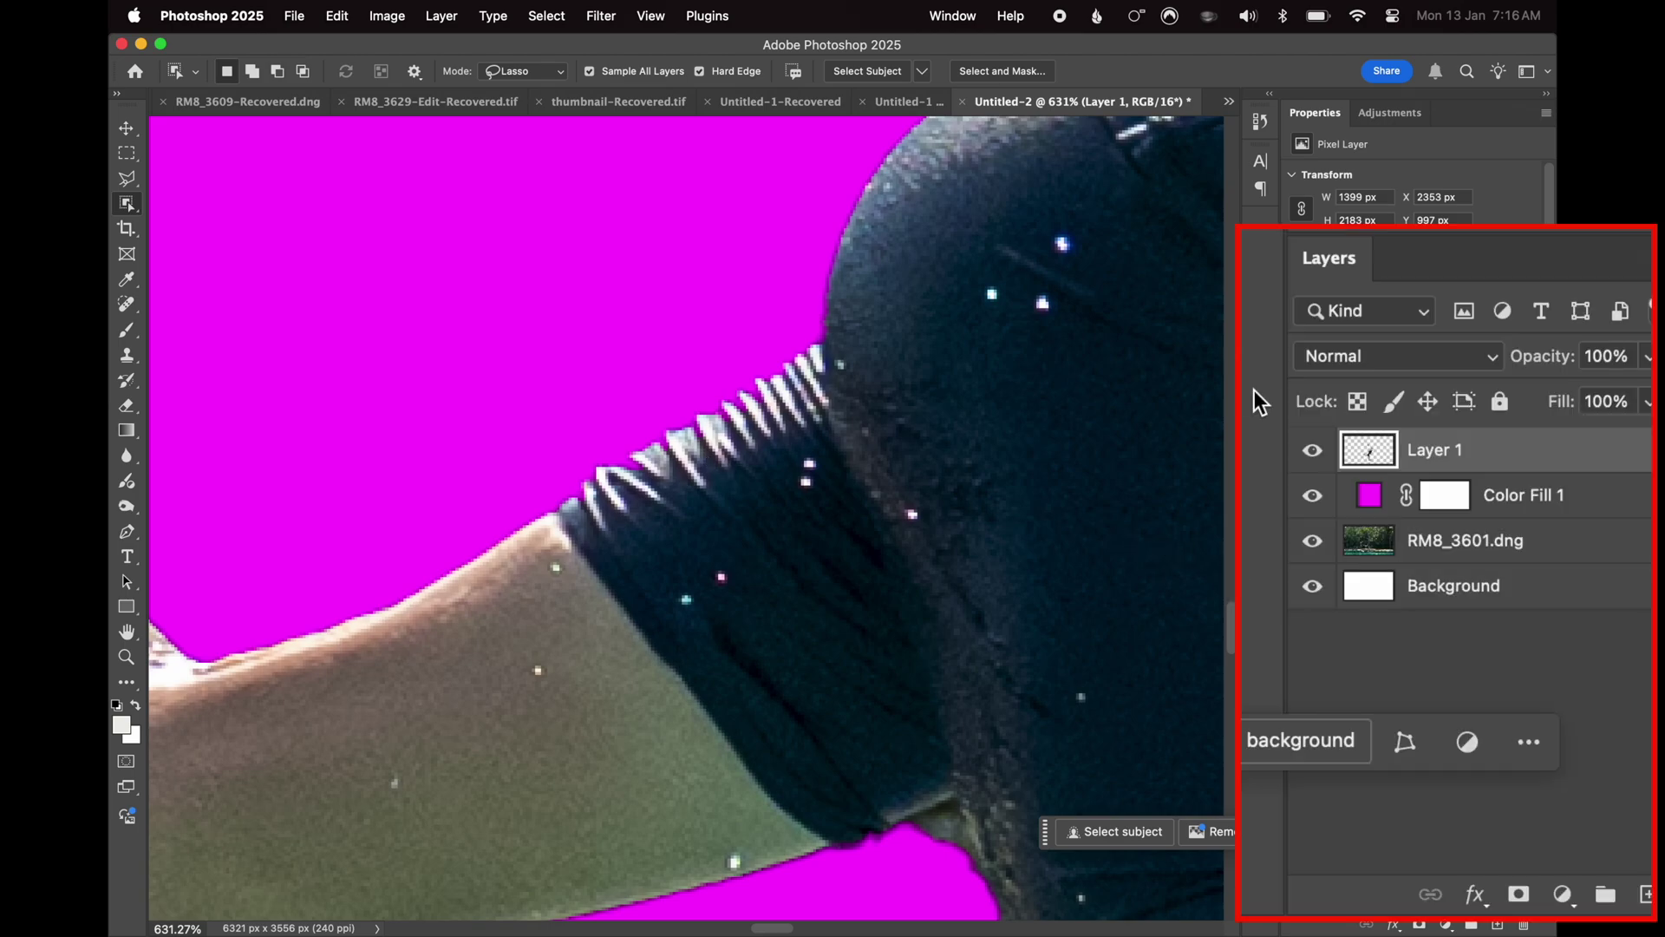
Change Color Fill 1 from magenta to orange
double_click(1330, 685)
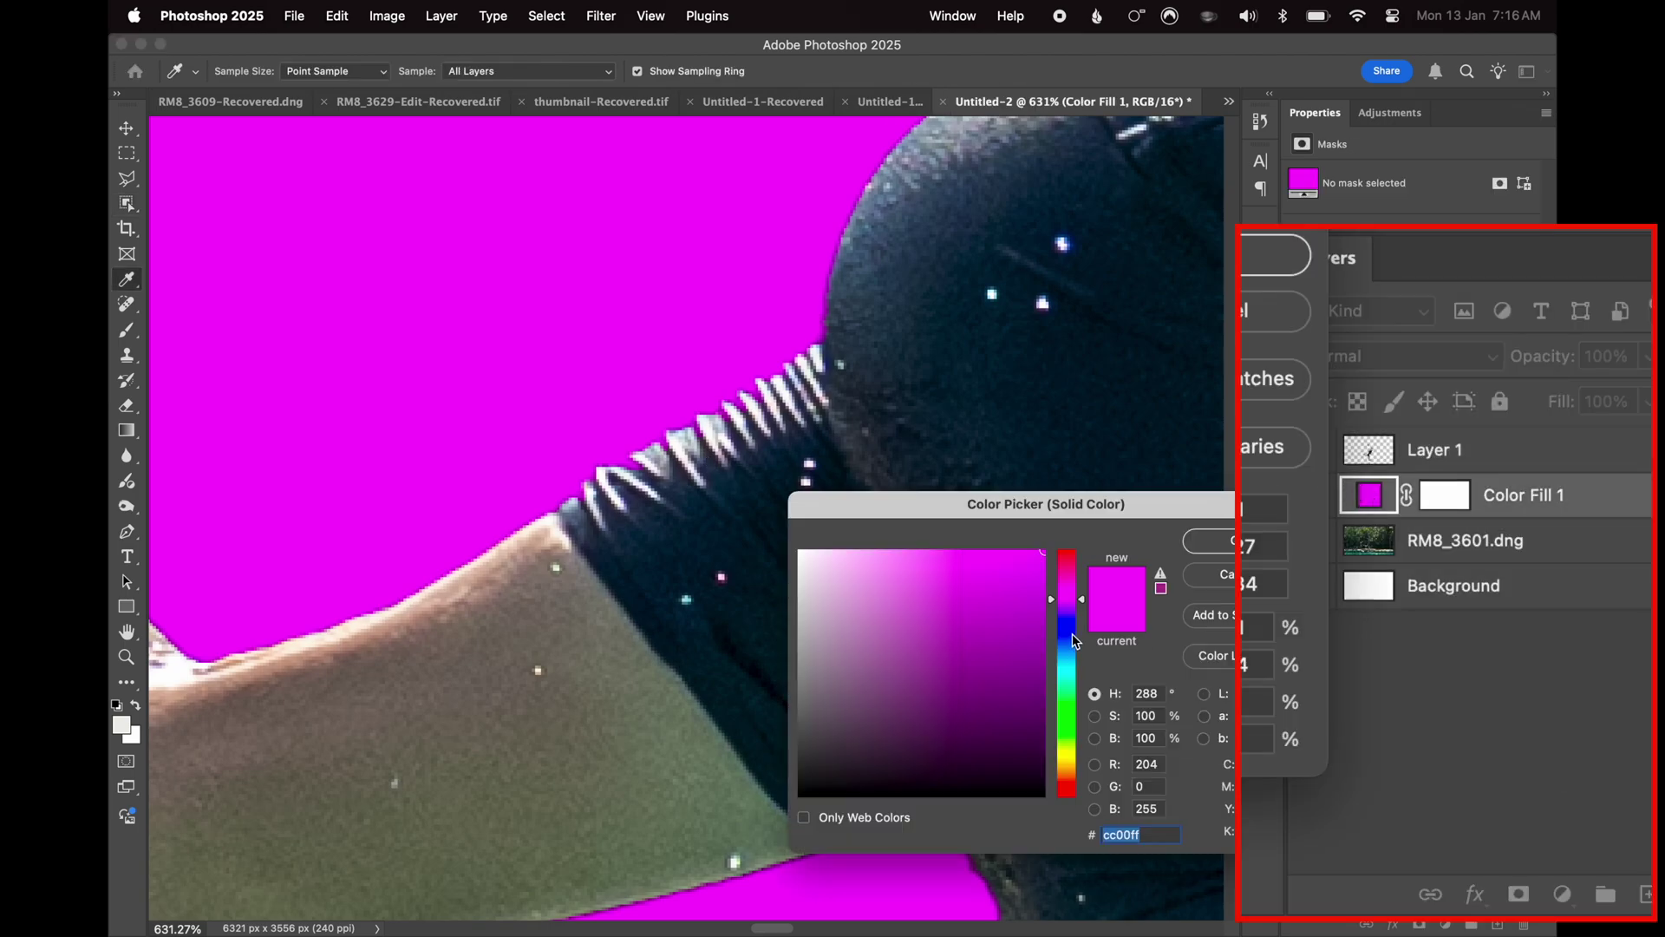
left_click(1069, 632)
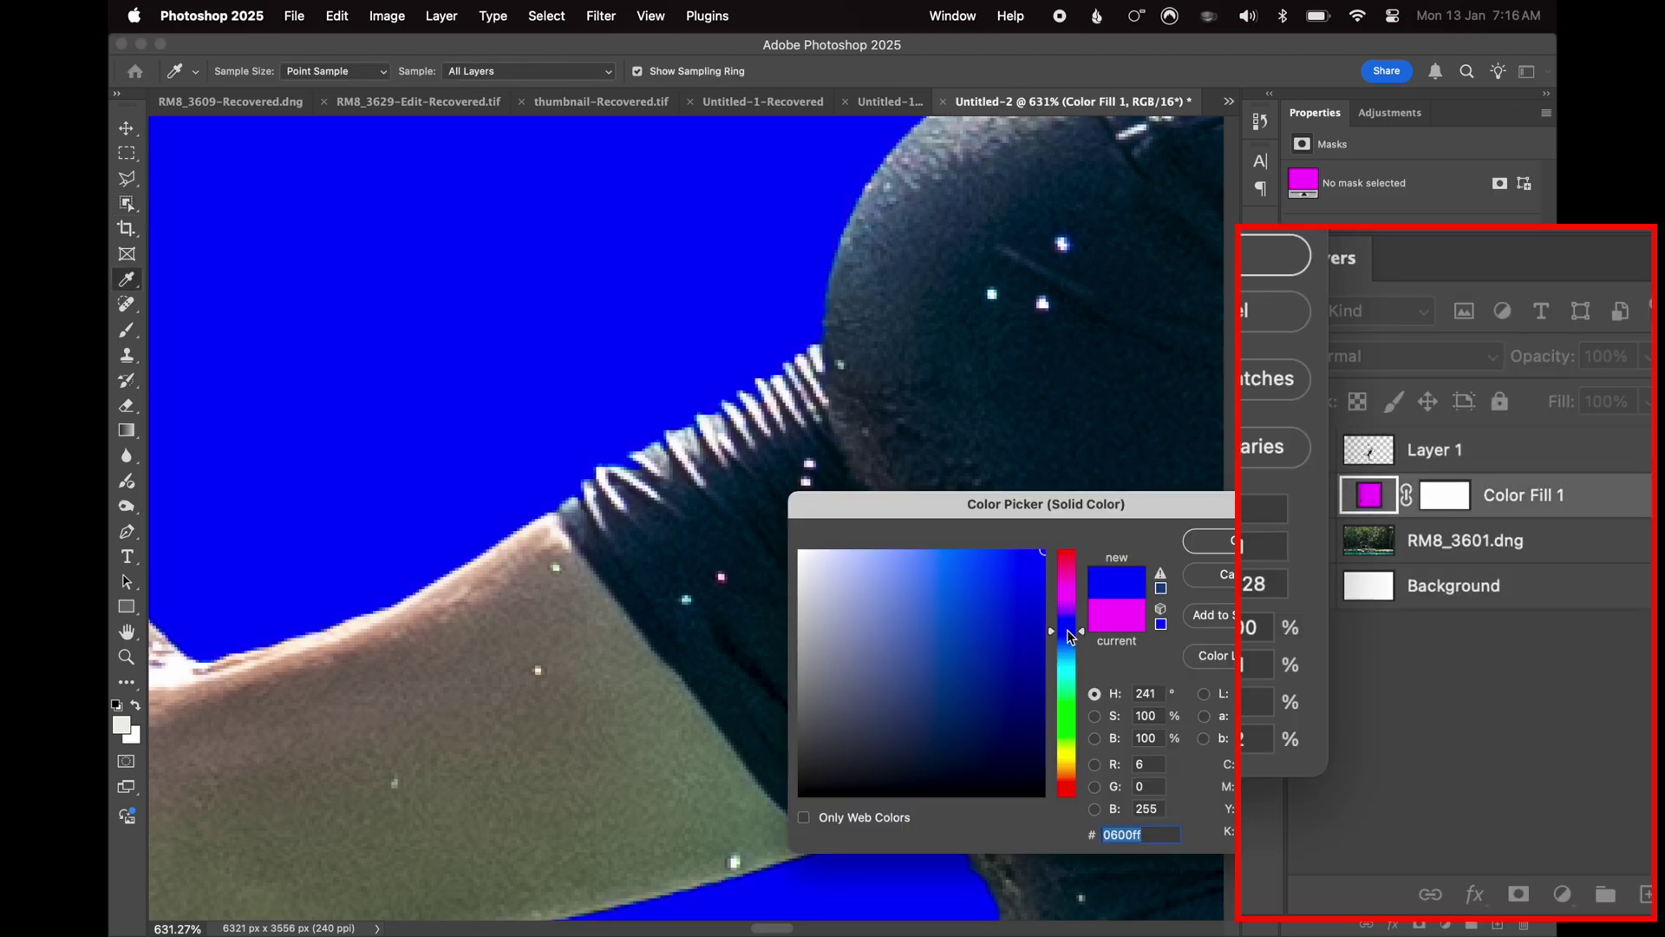
left_click(1067, 715)
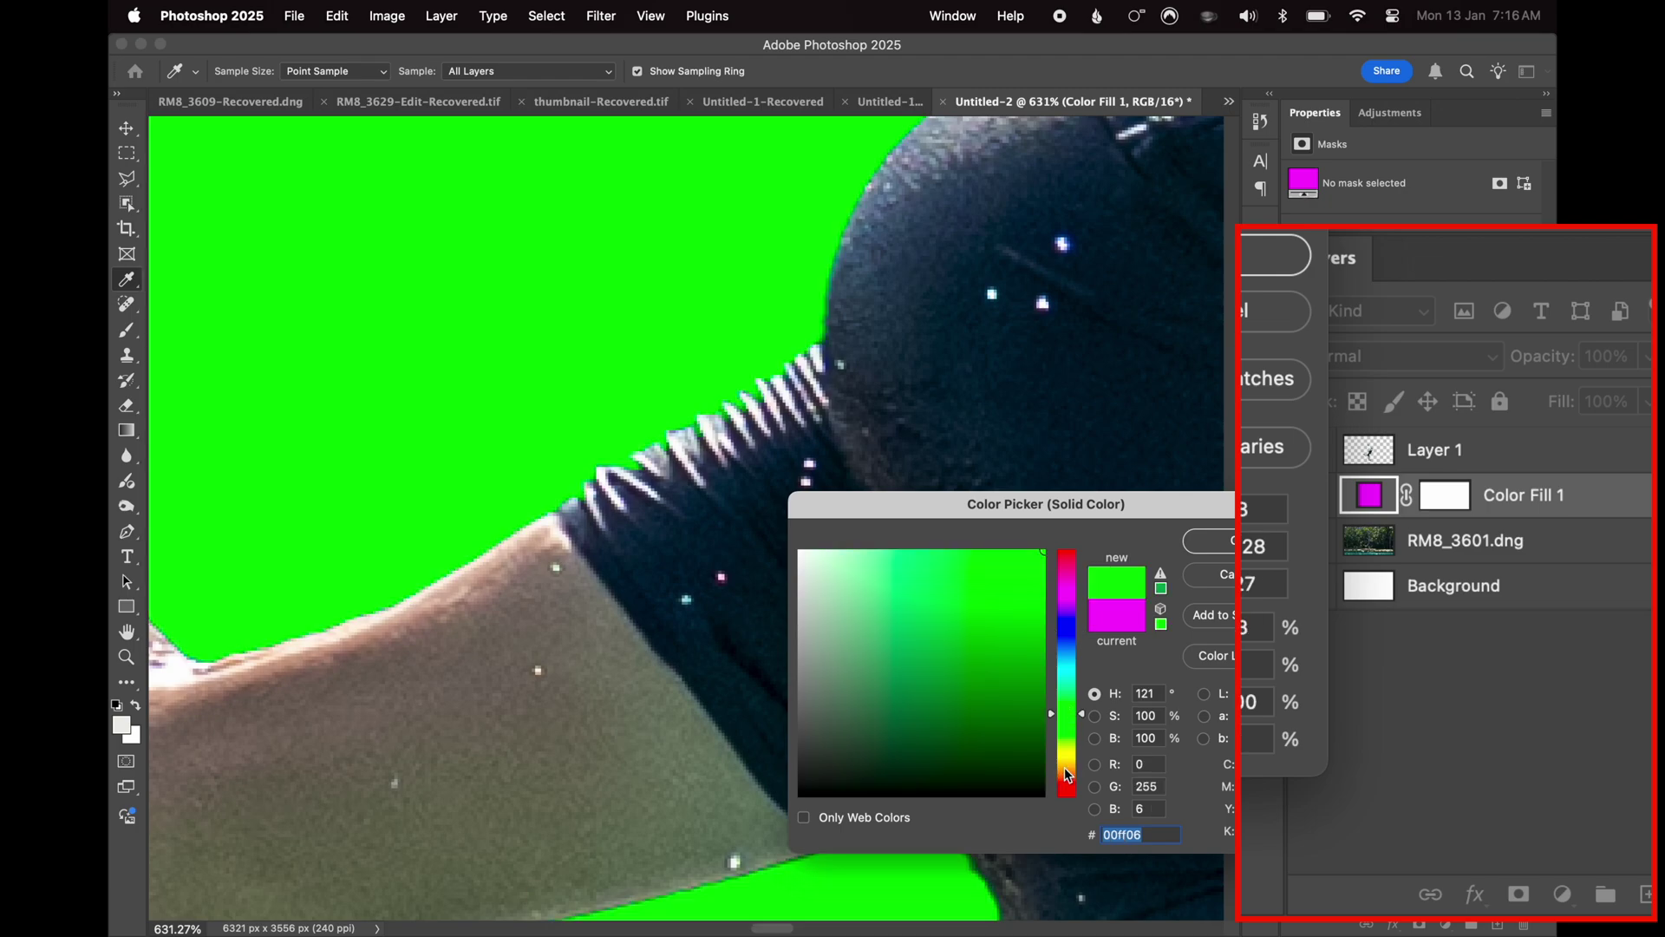
left_click(1068, 772)
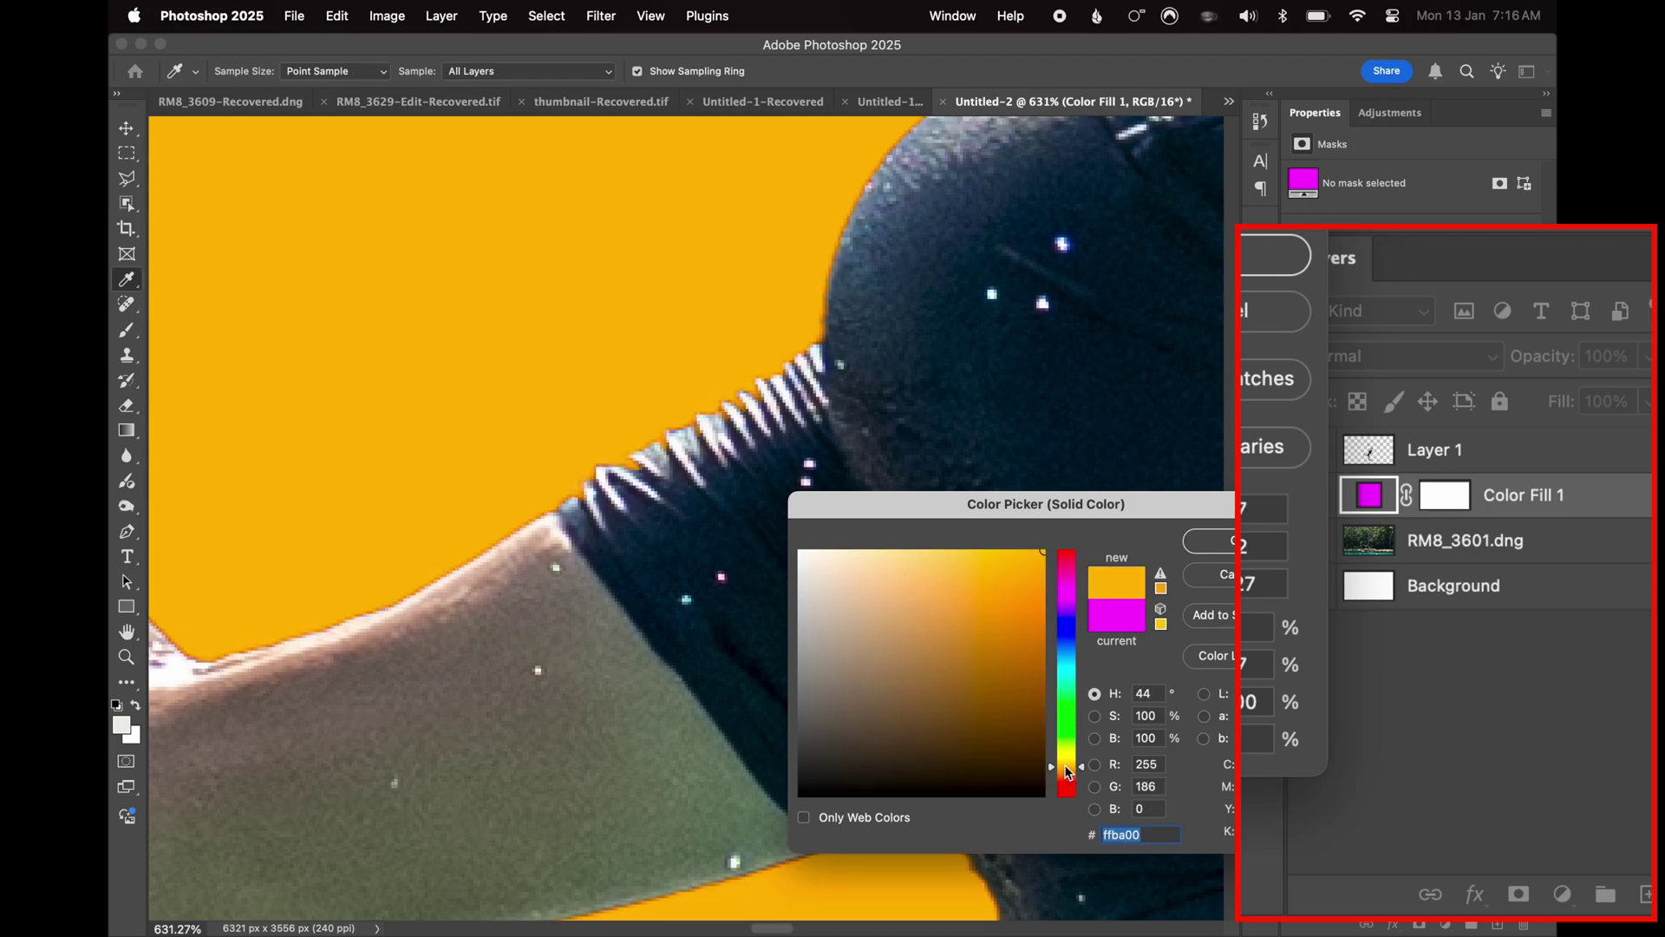
left_click(1227, 544)
Toggle the orange fill off and on to compare the cutout's edges at 631%
key("w")
scroll(858, 672, "down", 10)
scroll(859, 673, "left", 10)
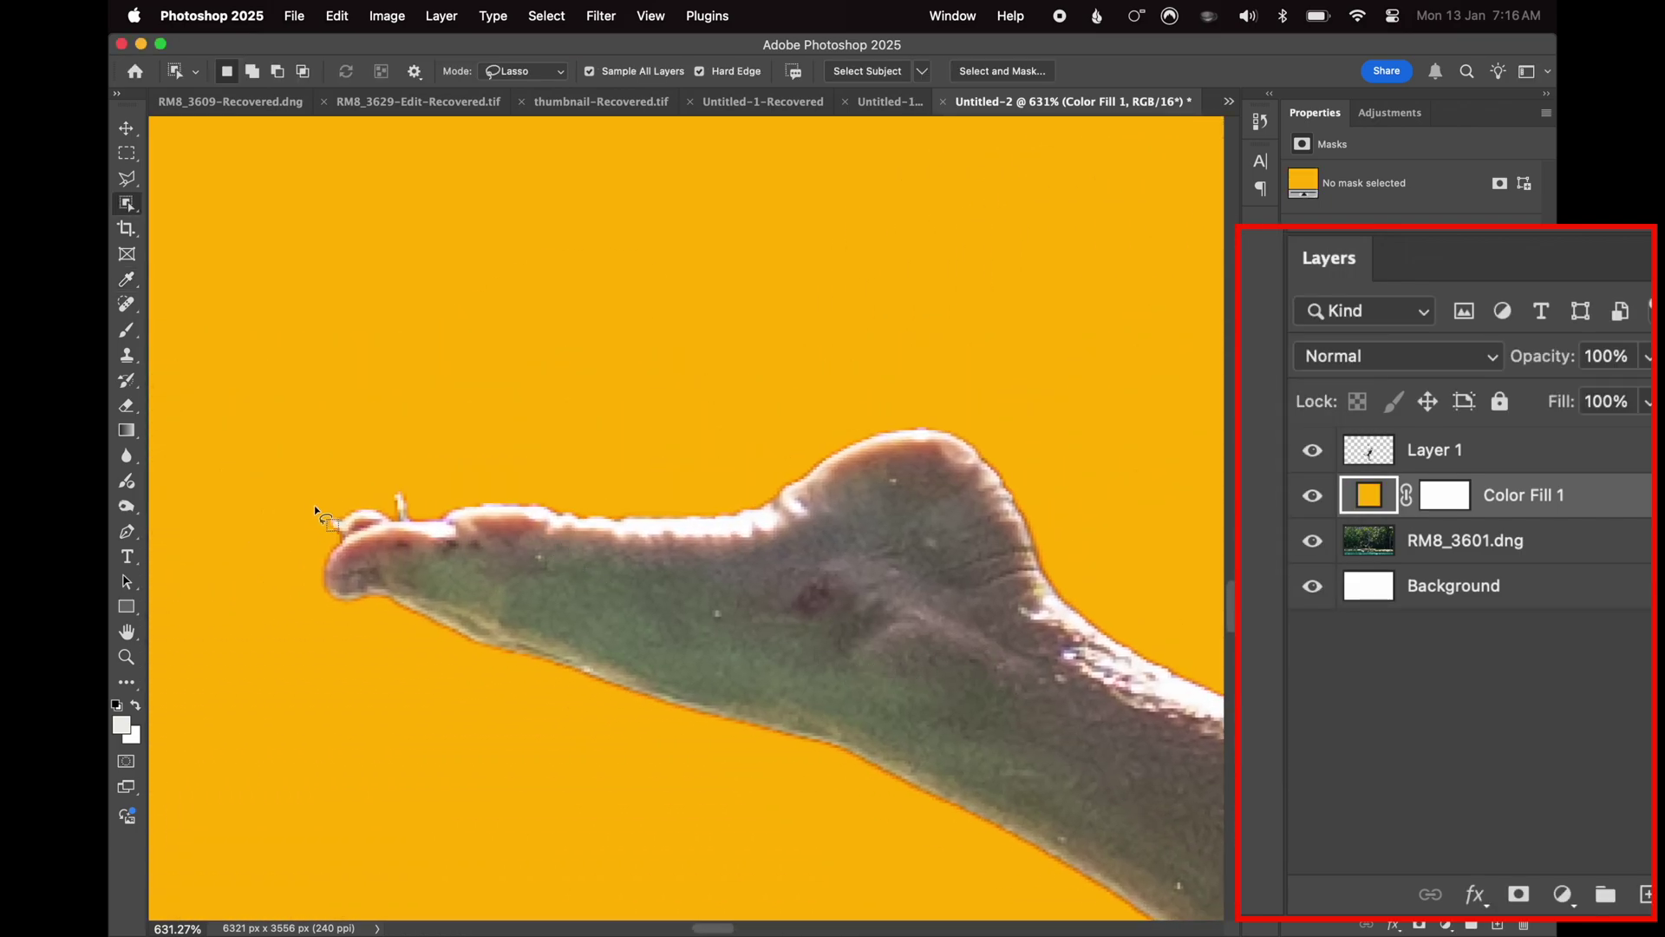
left_click(1312, 495)
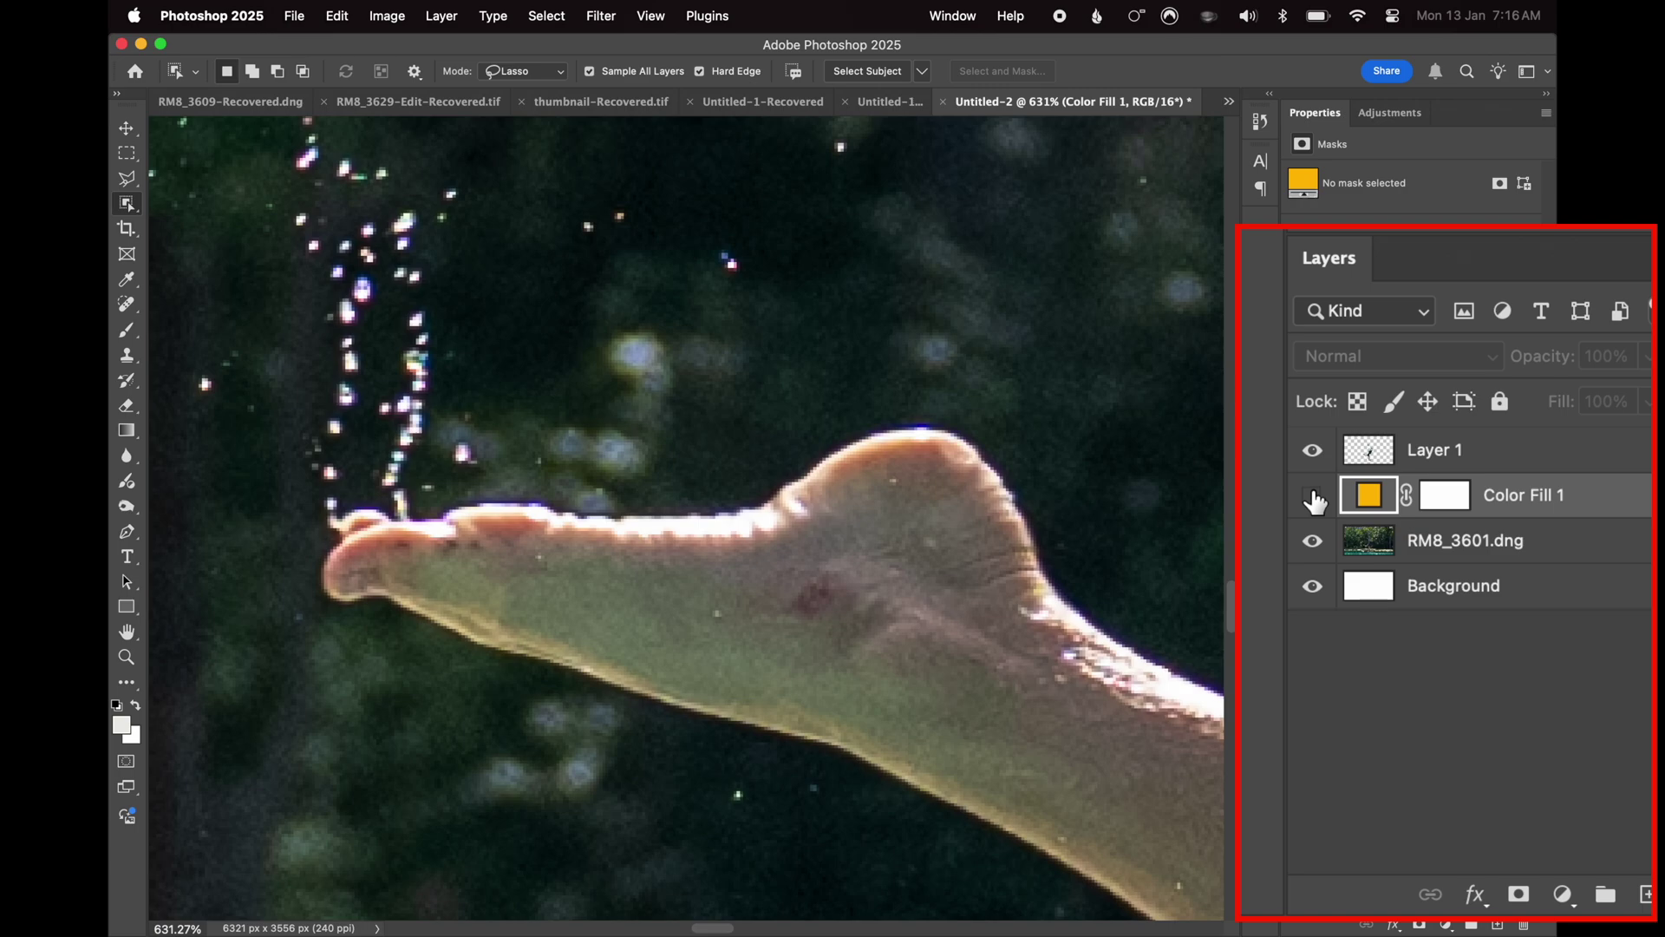
left_click(1313, 495)
scroll(941, 602, "down", 5)
scroll(941, 603, "right", 6)
scroll(937, 603, "down", 8)
scroll(936, 603, "right", 8)
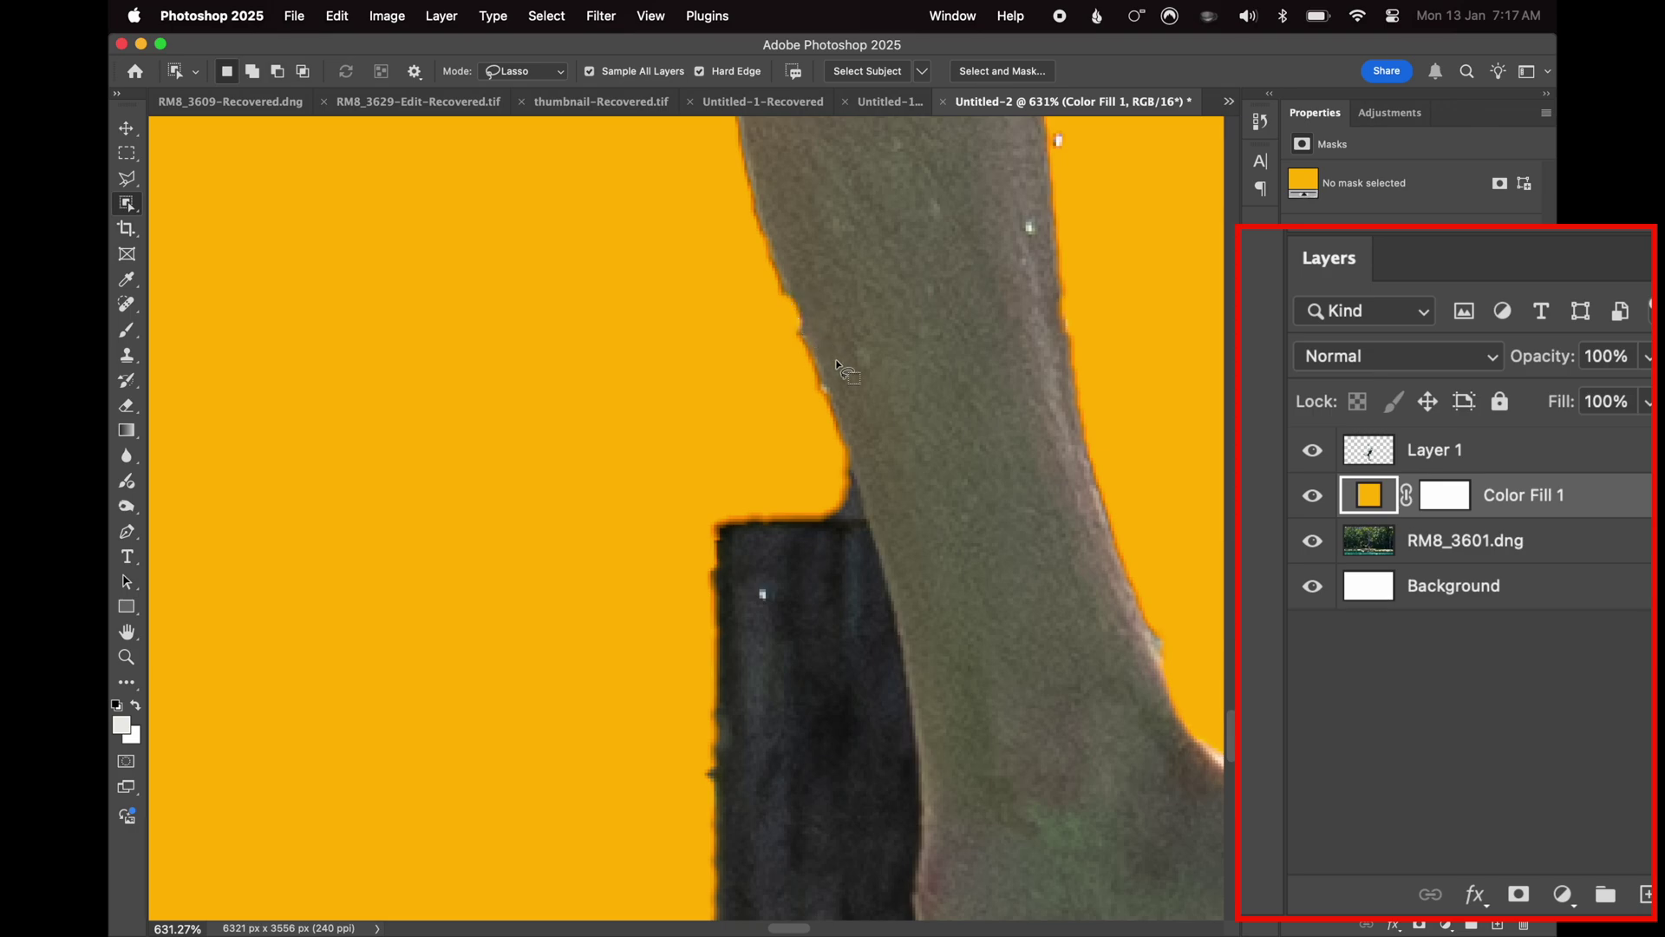
scroll(838, 364, "down", 5)
scroll(838, 364, "right", 1)
scroll(838, 364, "right", 6)
scroll(838, 364, "down", 1)
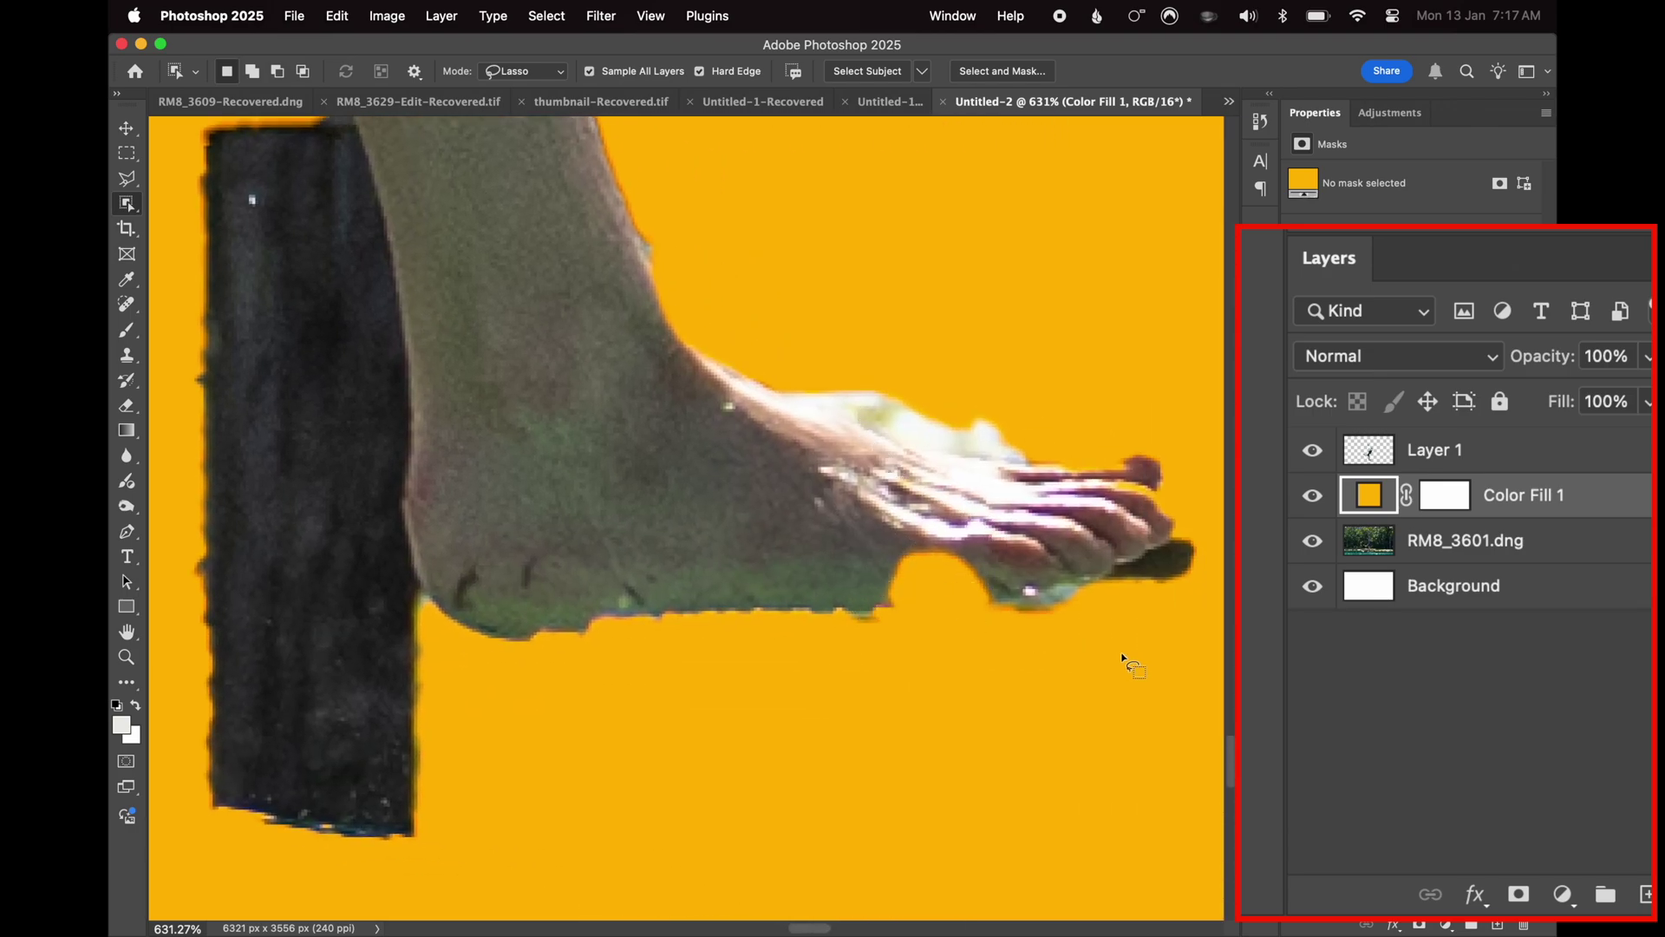
Recheck the foot and upper edges against the fill, leaving the fill hidden
left_click(1313, 496)
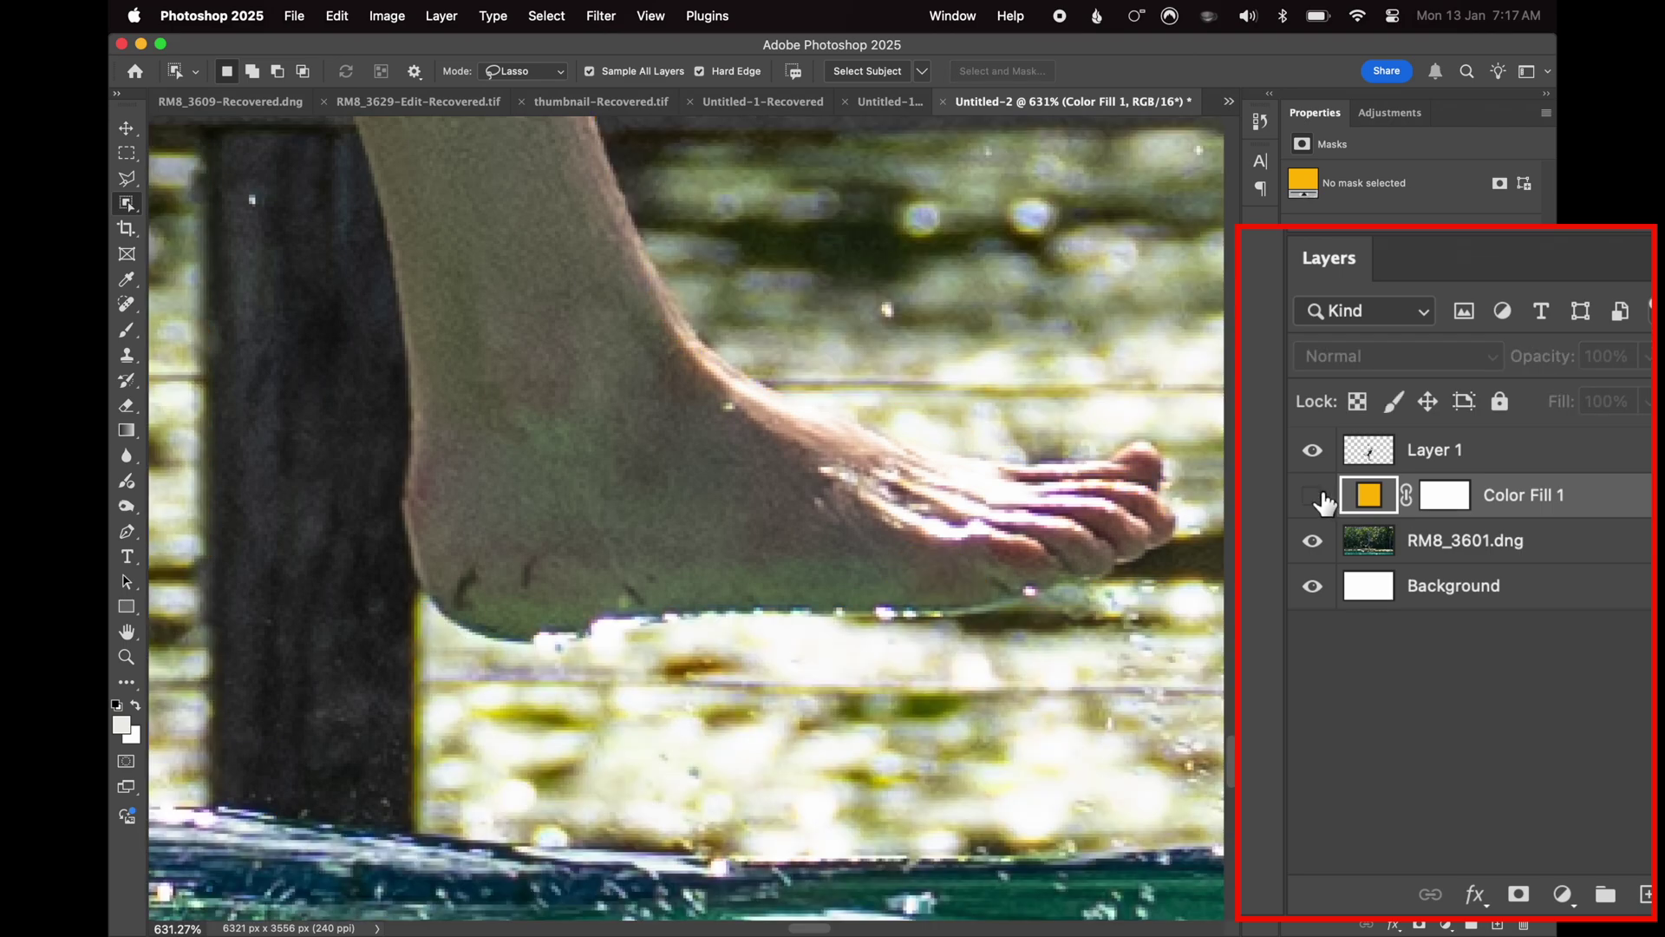
left_click(1322, 496)
left_click(1323, 496)
scroll(915, 601, "up", 15)
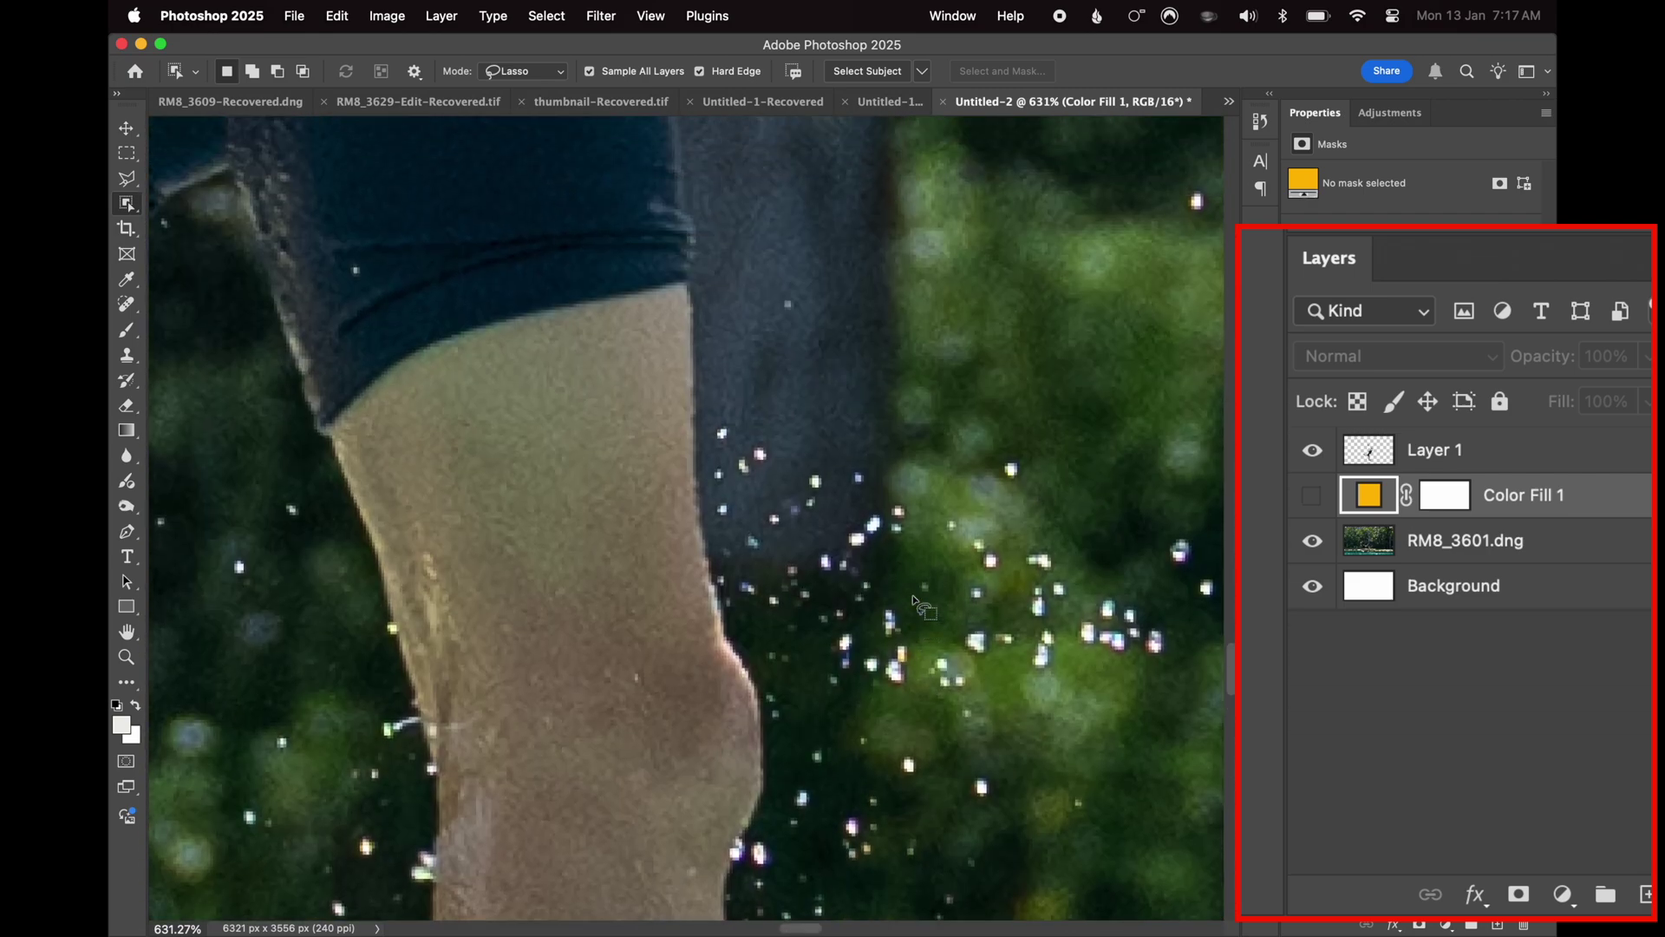
scroll(919, 607, "up", 10)
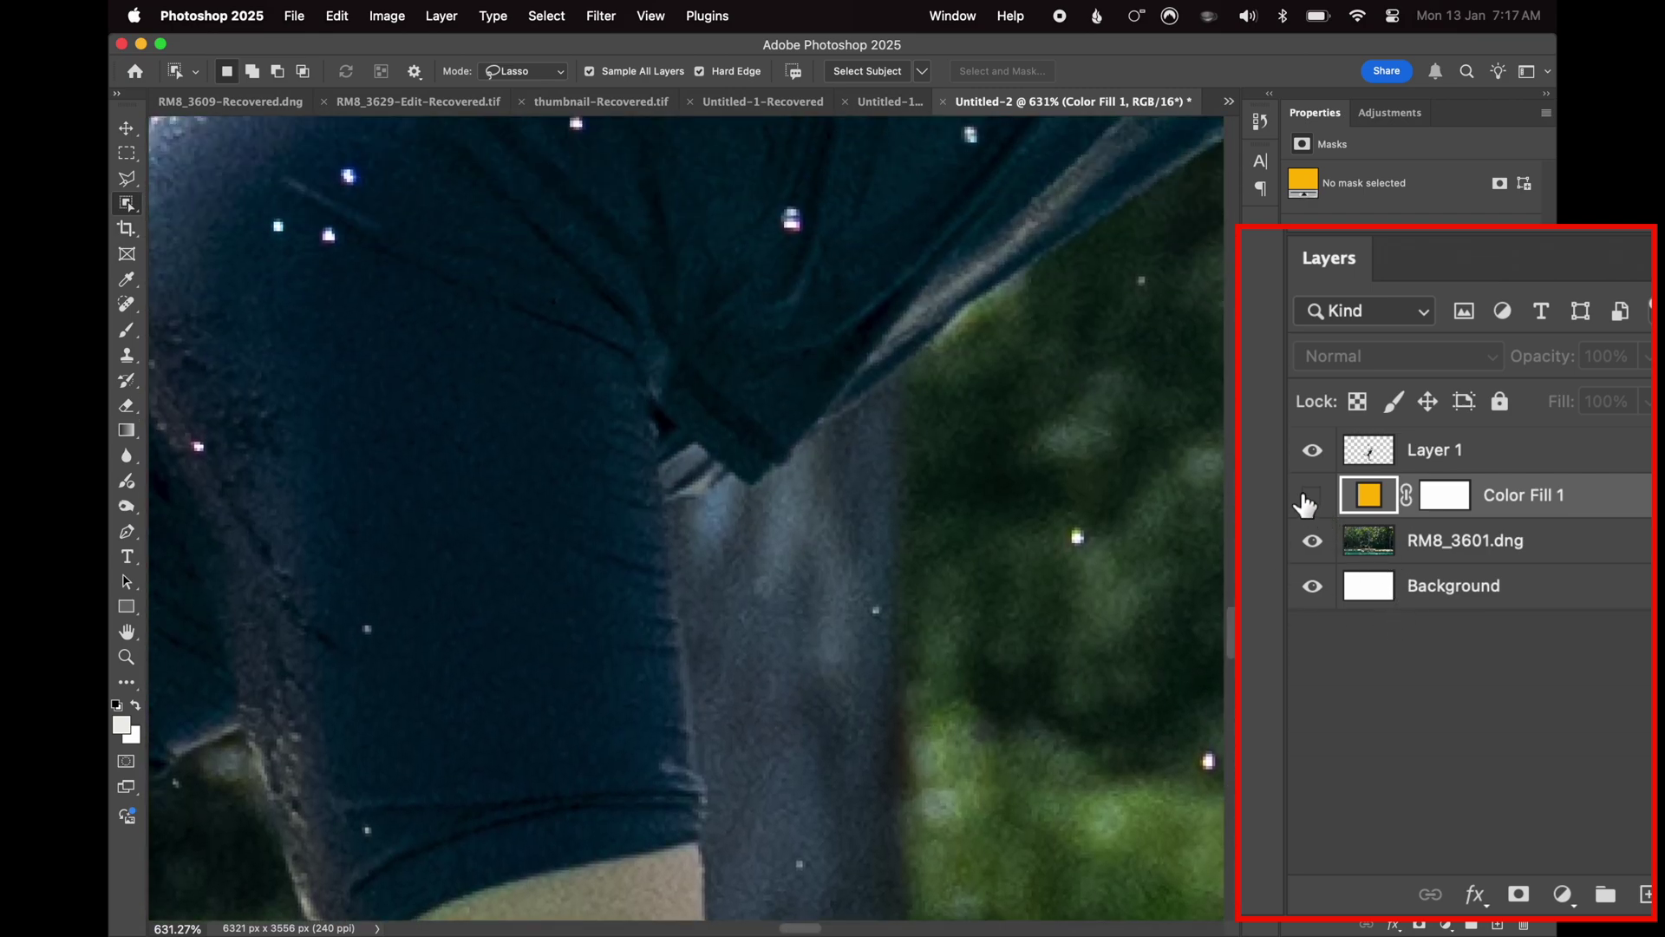
left_click(1311, 495)
scroll(931, 468, "up", 3)
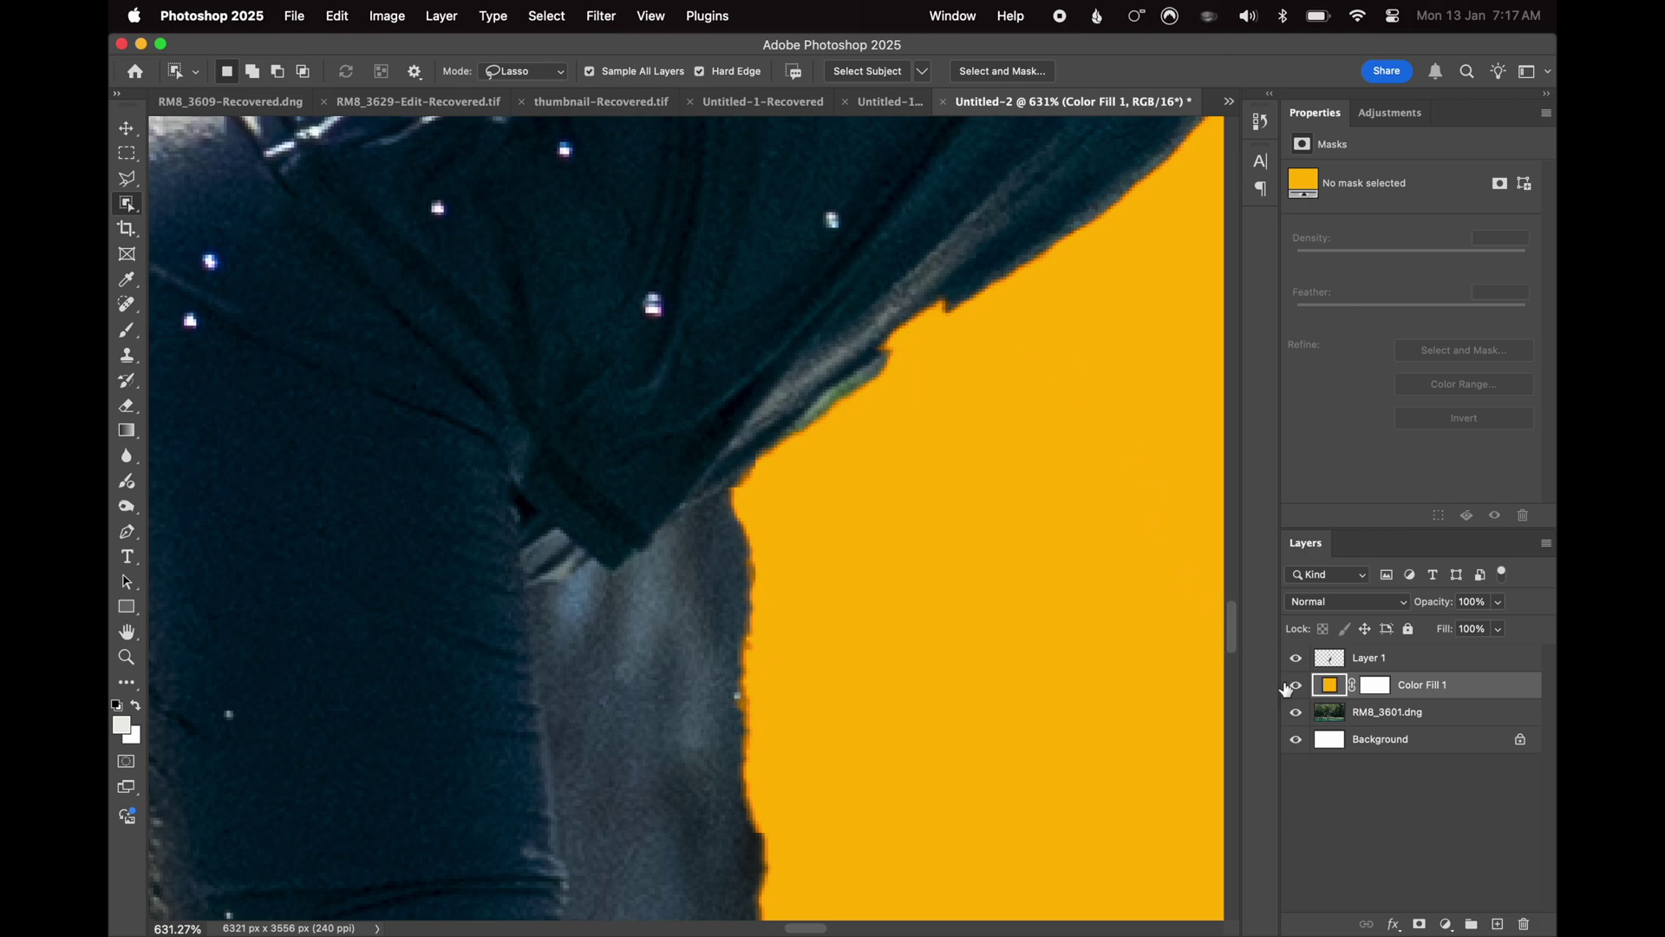
left_click(1297, 690)
left_click(1298, 690)
scroll(1066, 673, "up", 6)
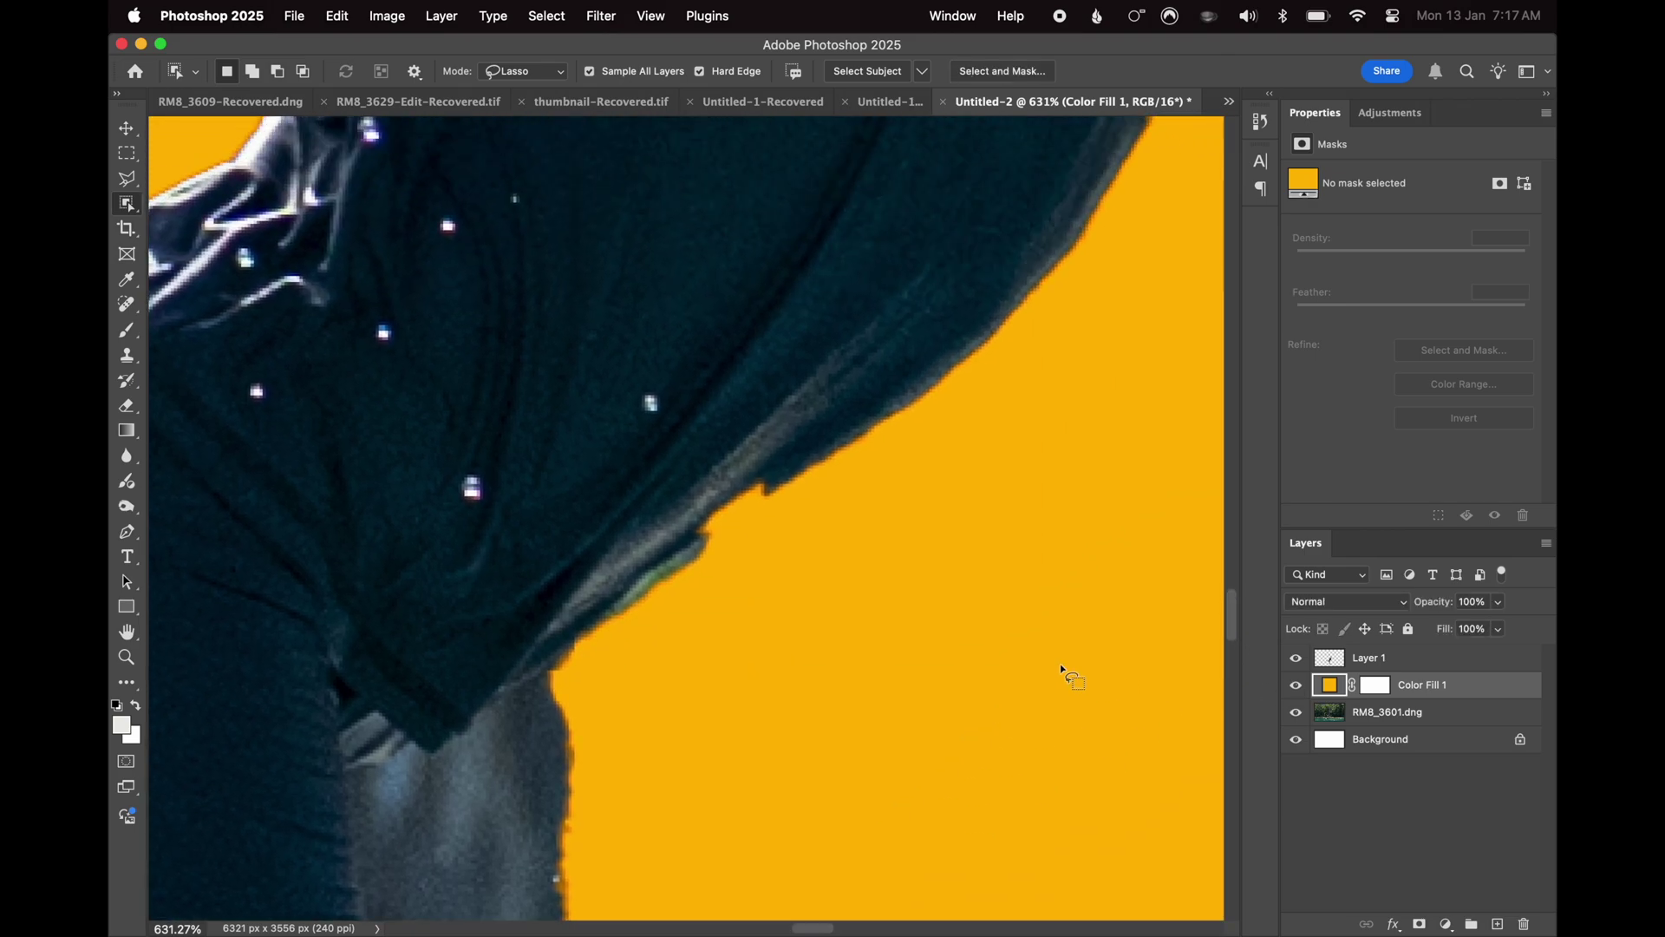
scroll(1061, 672, "up", 8)
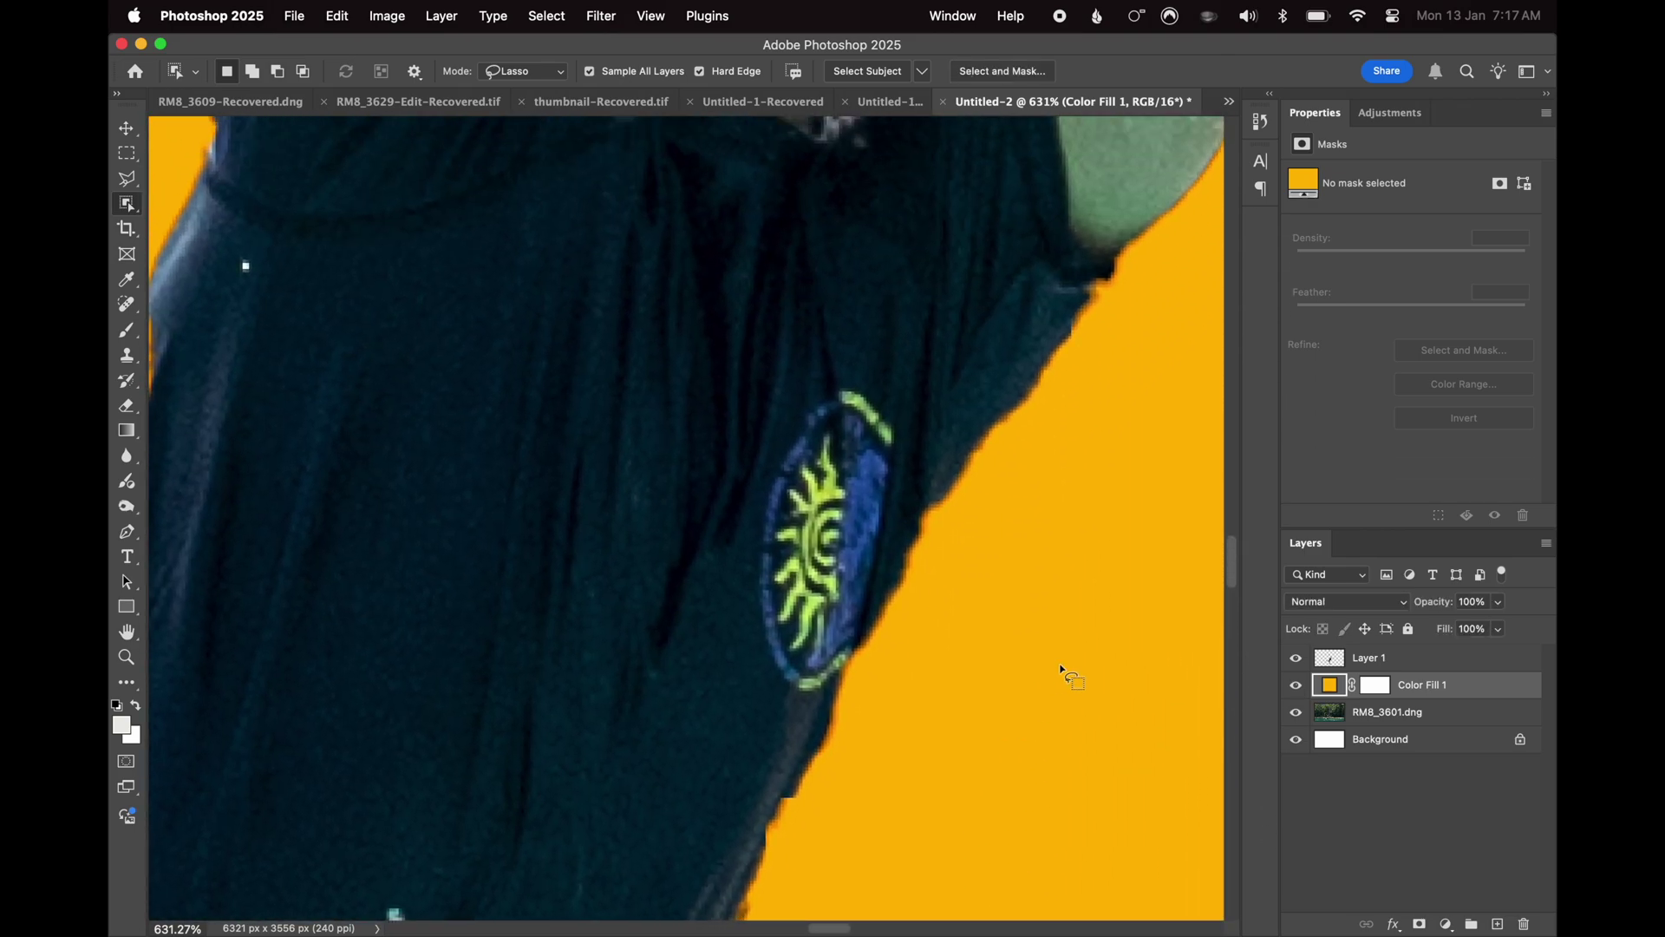
left_click(1295, 685)
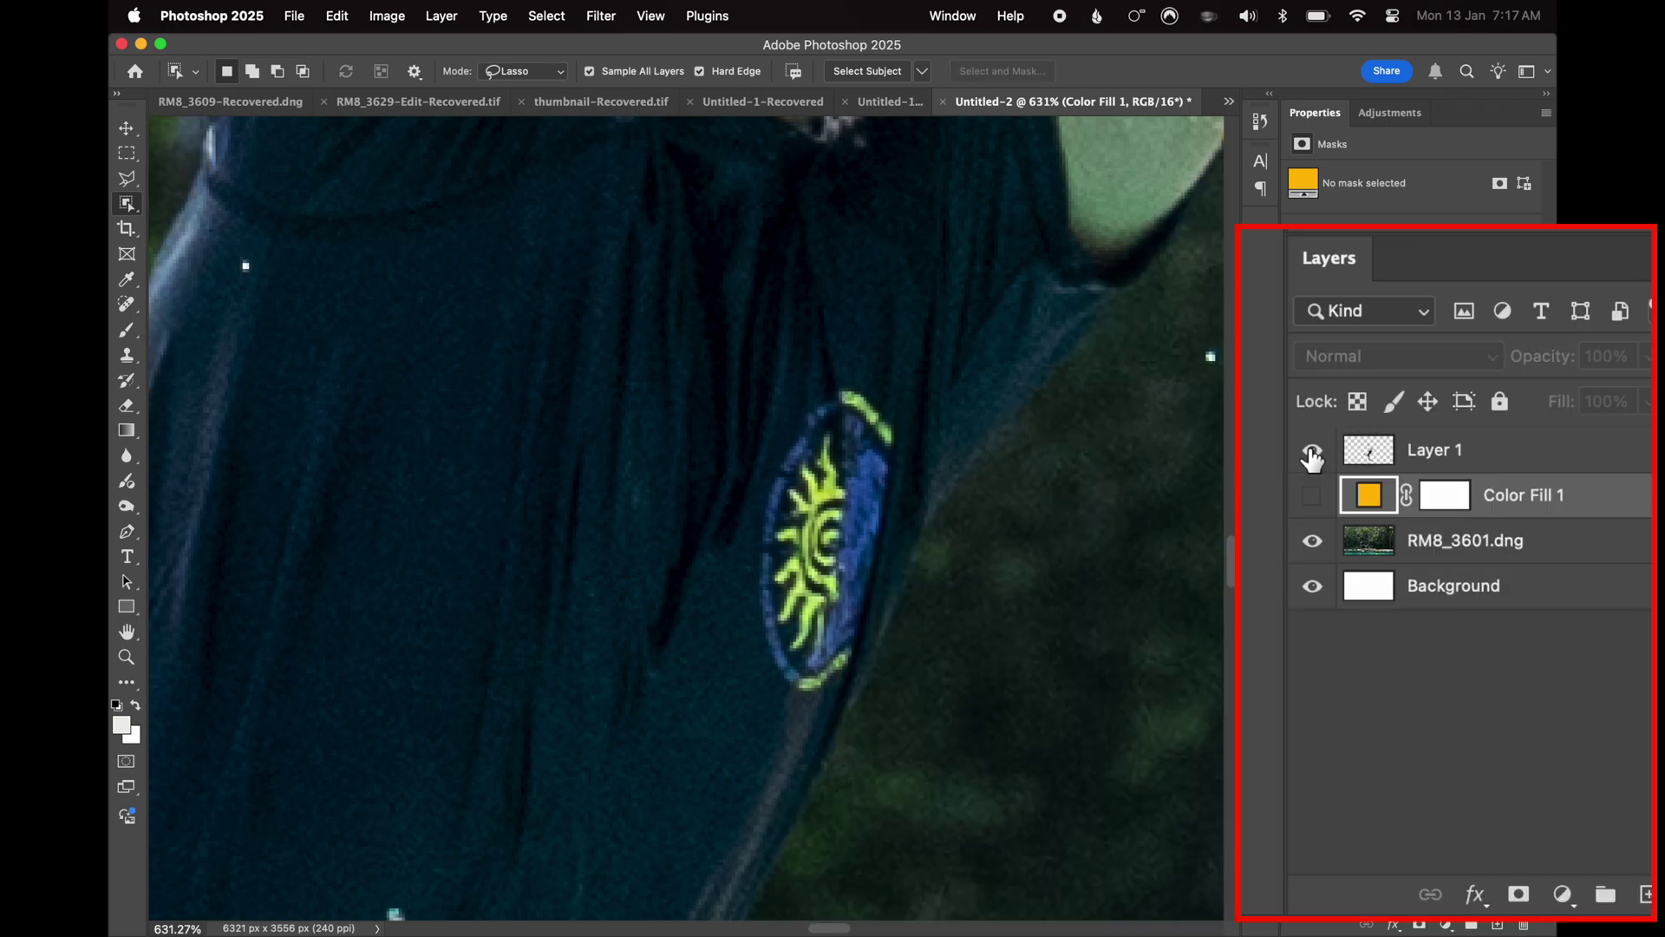
Lasso the boy from RM8_3601.dng and paste him to Layer 2 at the stack's top
scroll(1021, 646, "down", 12)
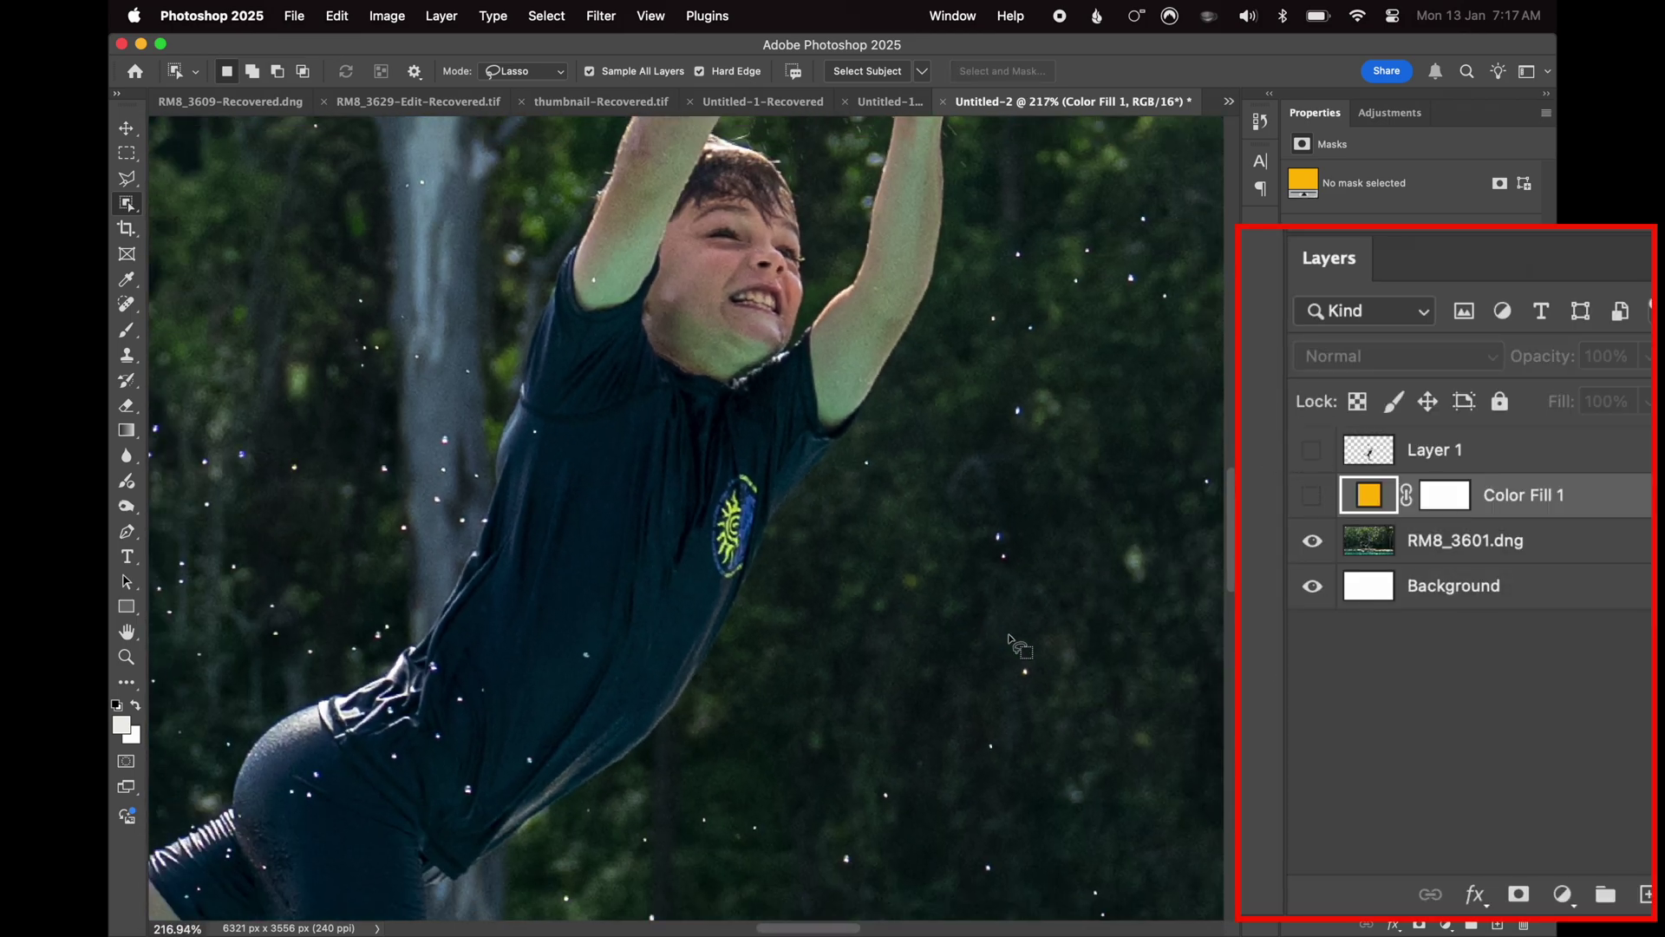
scroll(1019, 646, "down", 3)
scroll(1019, 646, "left", 2)
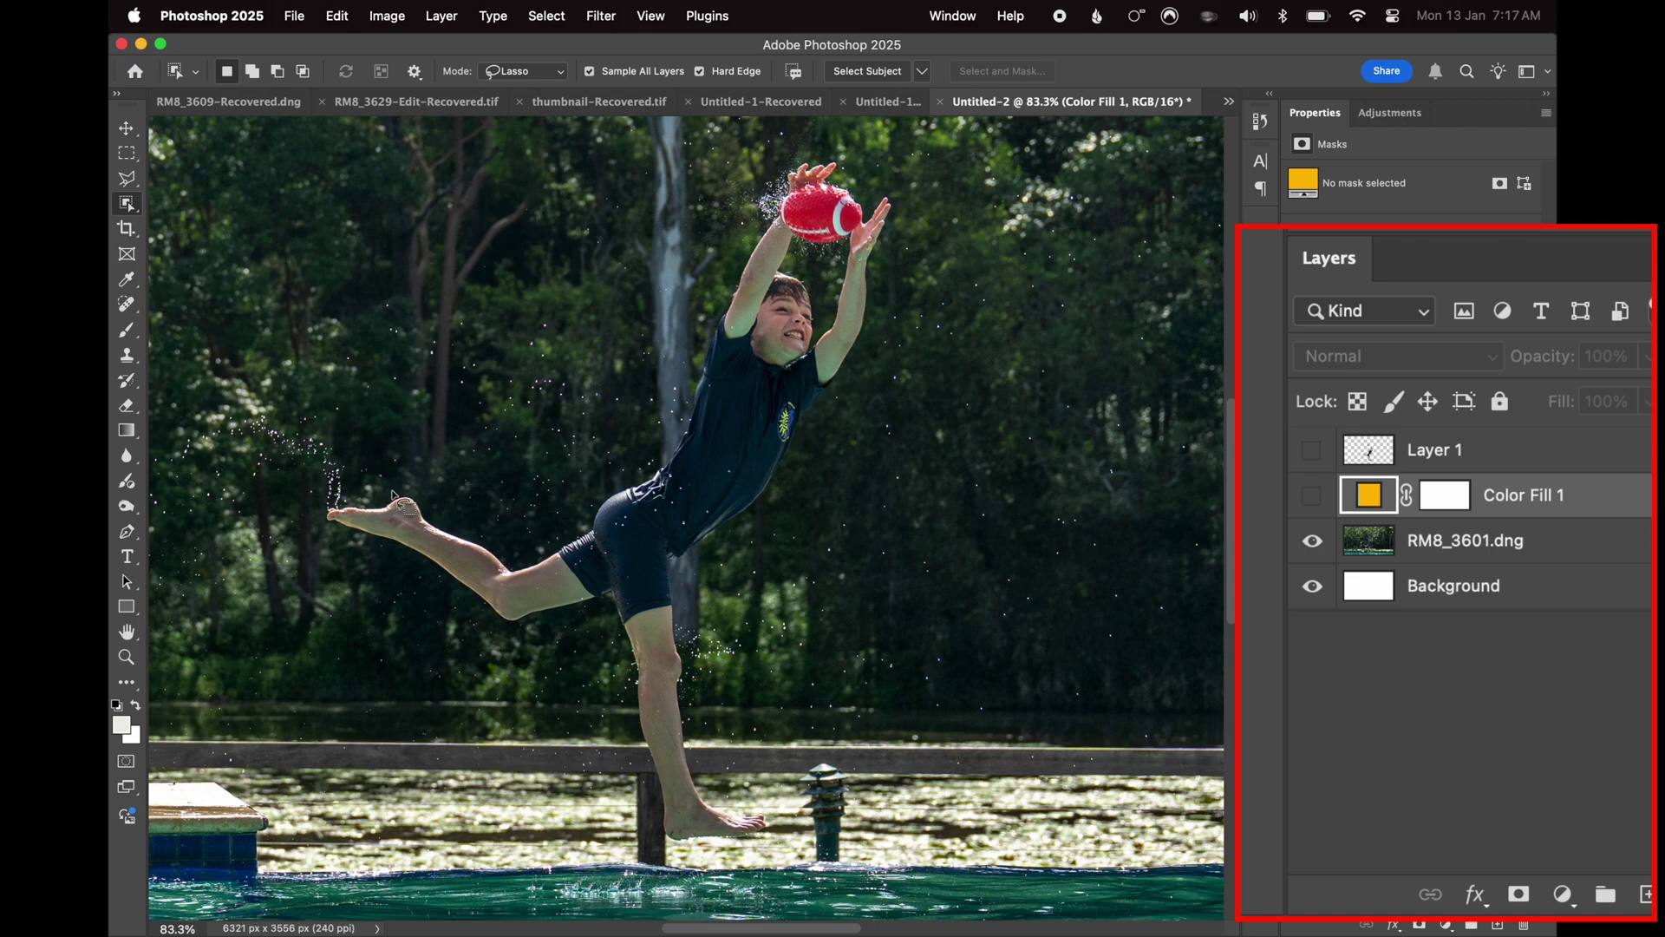
mouse_move(320, 502)
left_mouse_down()
mouse_move(352, 553)
mouse_move(525, 653)
mouse_move(572, 657)
mouse_move(643, 828)
mouse_move(730, 676)
mouse_move(893, 260)
mouse_move(828, 150)
mouse_move(633, 454)
mouse_move(401, 505)
left_mouse_up()
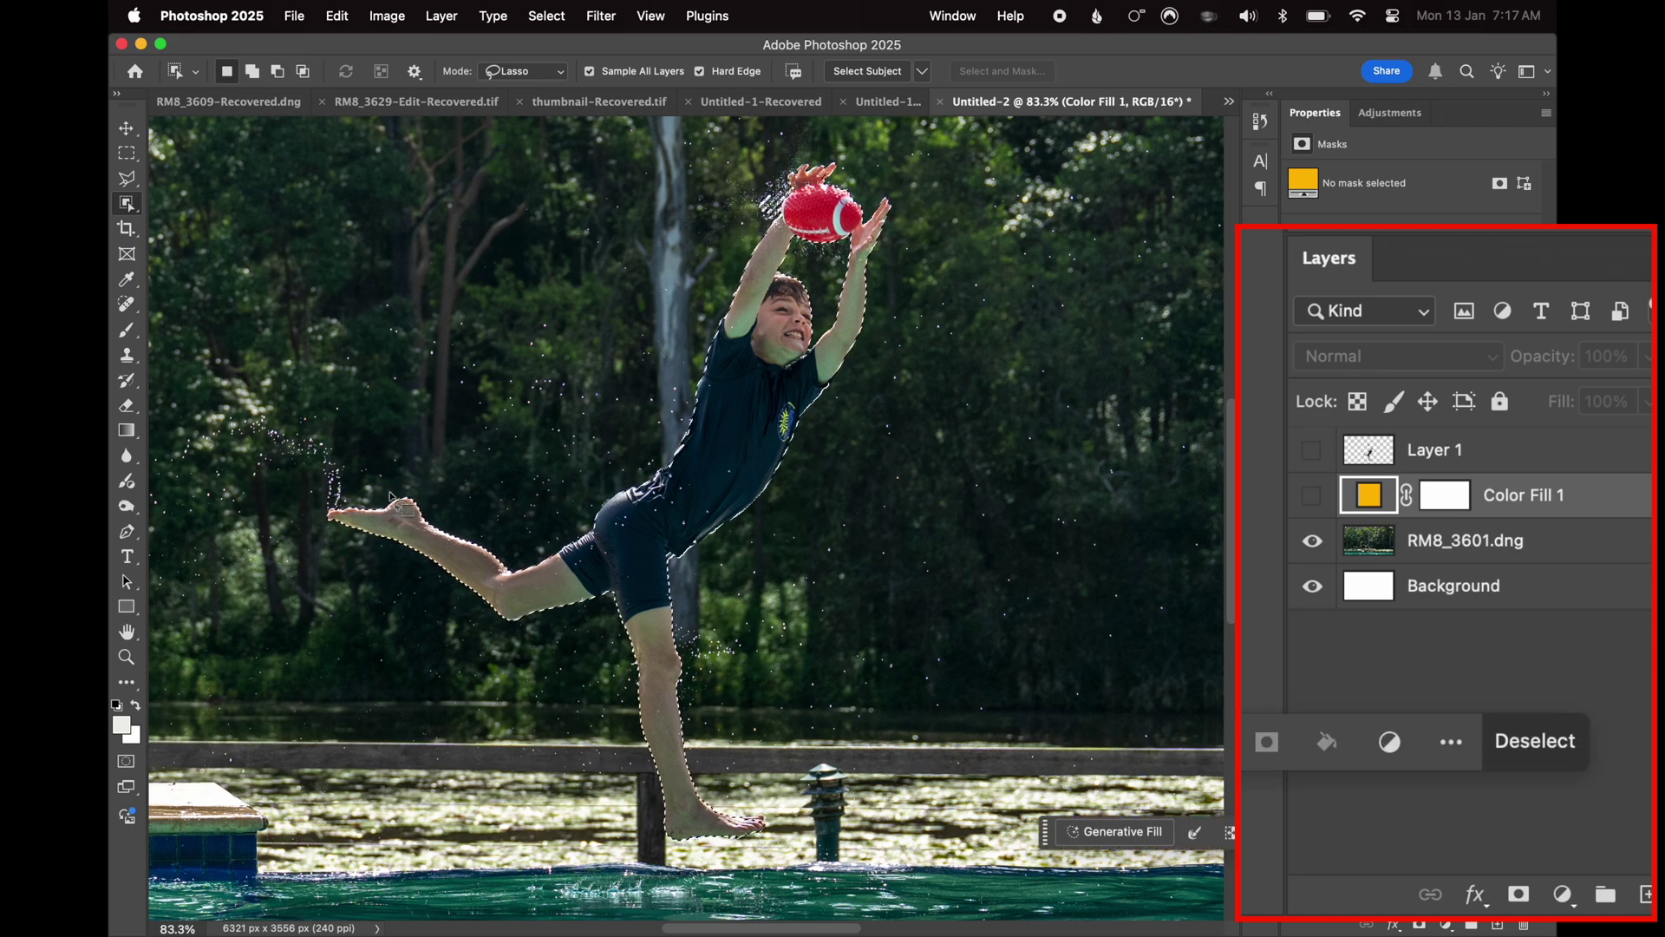
left_click(1380, 552)
key("super+c")
key("super+v")
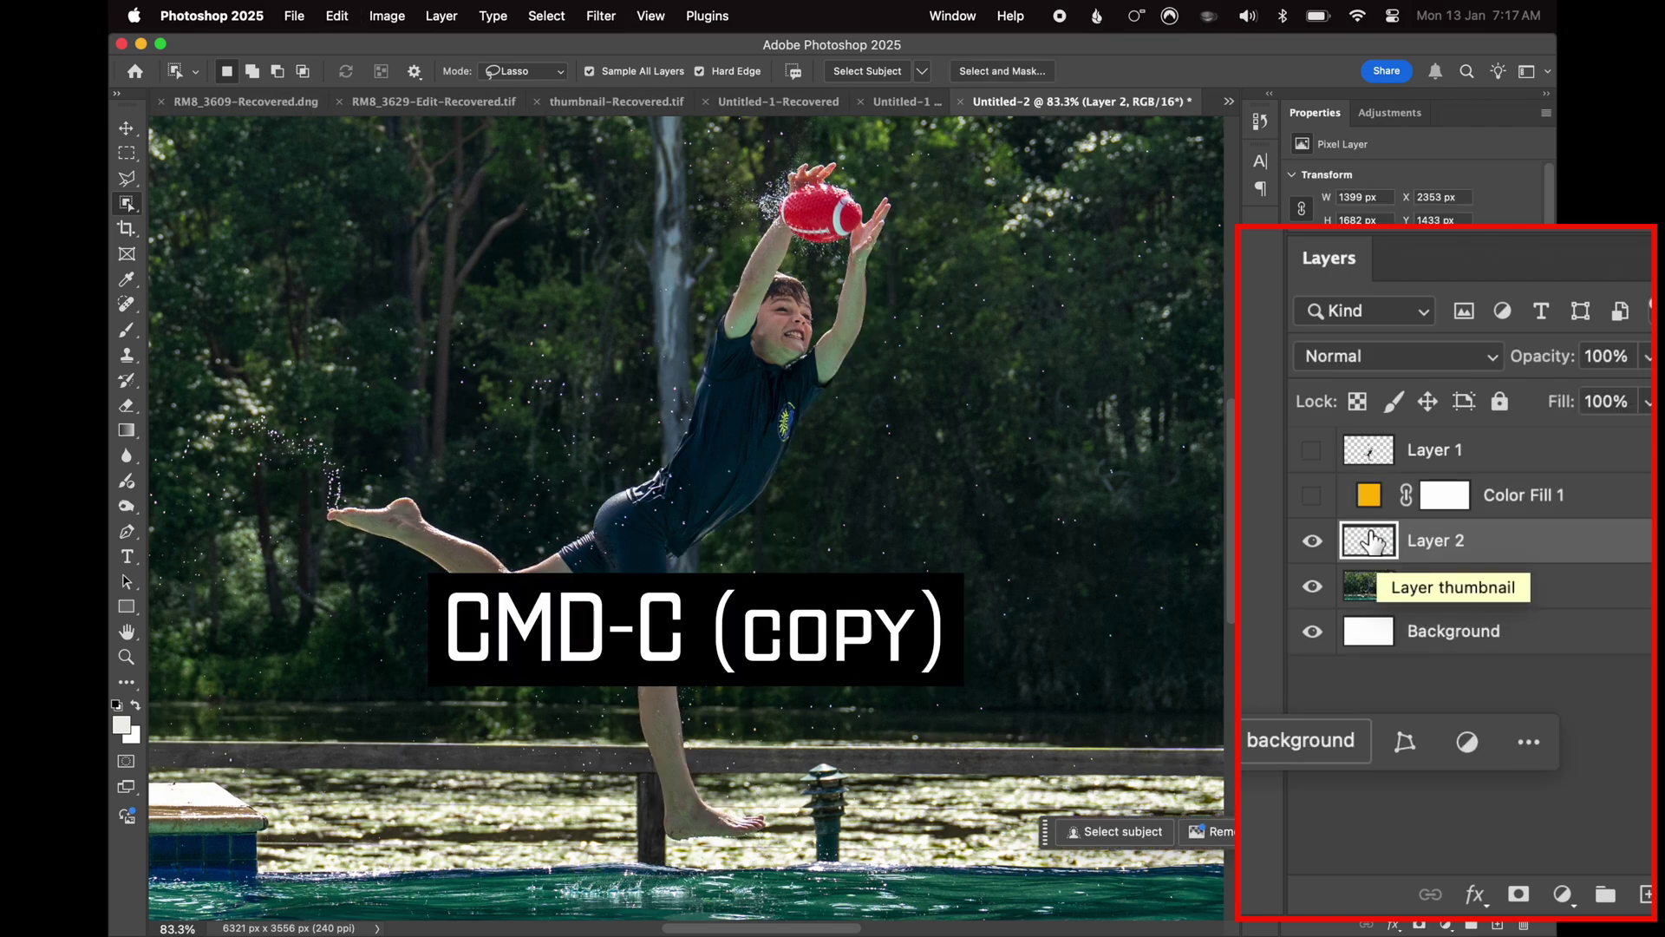
left_click_drag(1372, 542, 1366, 451)
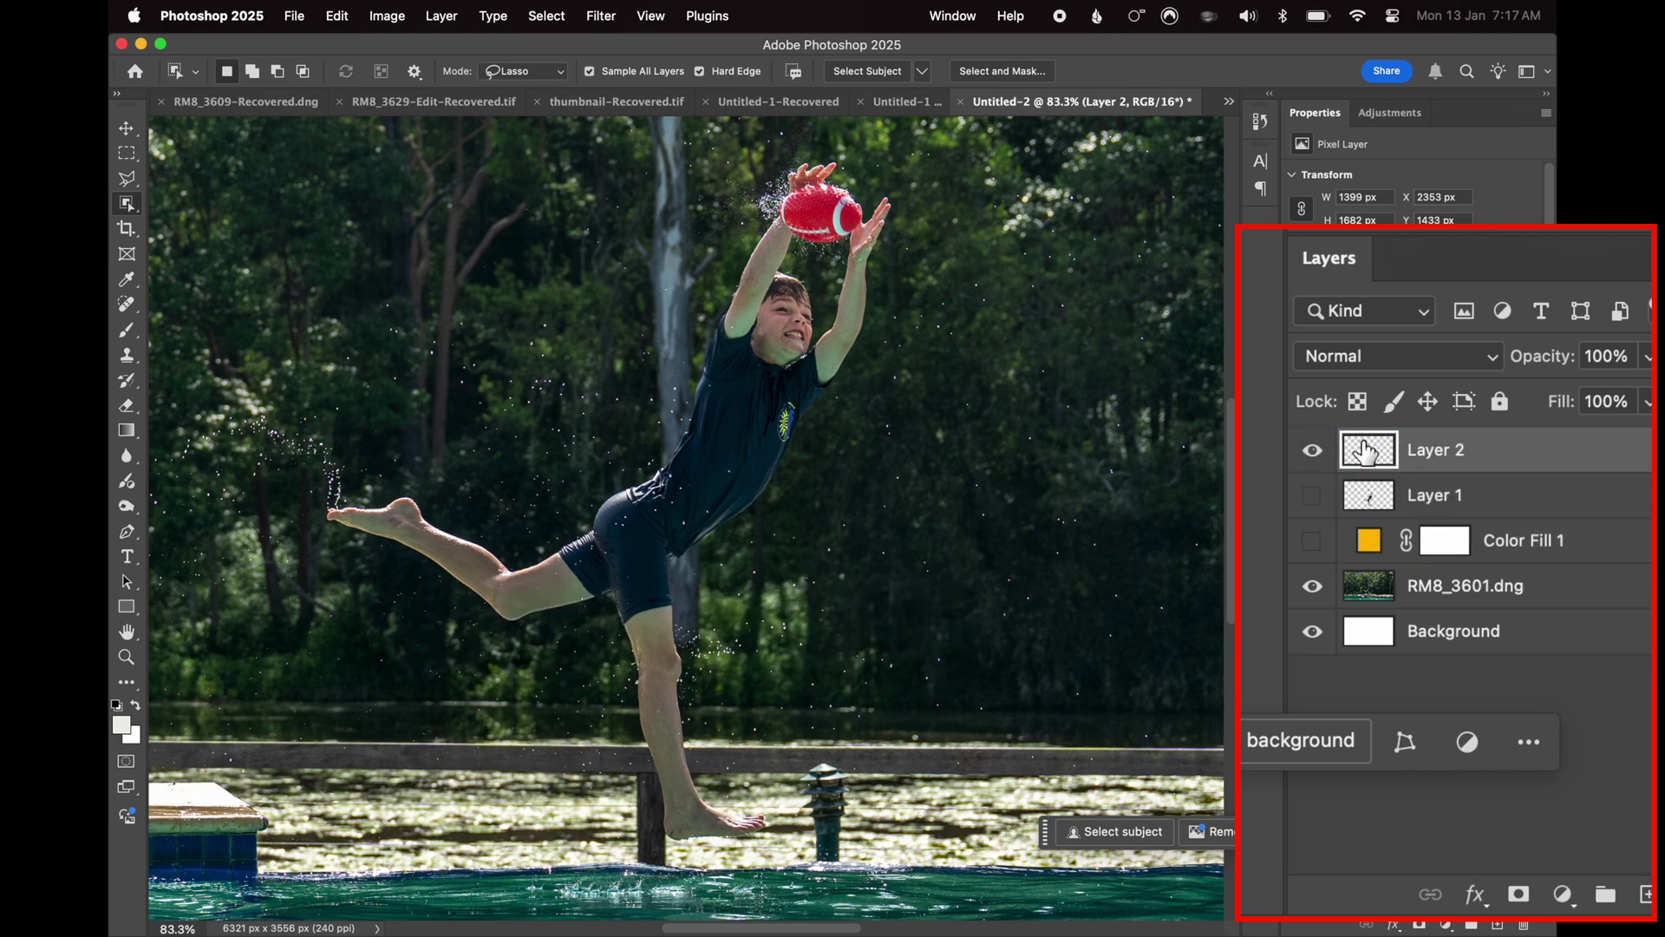
Show Color Fill 1 and zoom to about 440% on Layer 2's cutout edges
left_click(1312, 542)
scroll(794, 512, "up", 5)
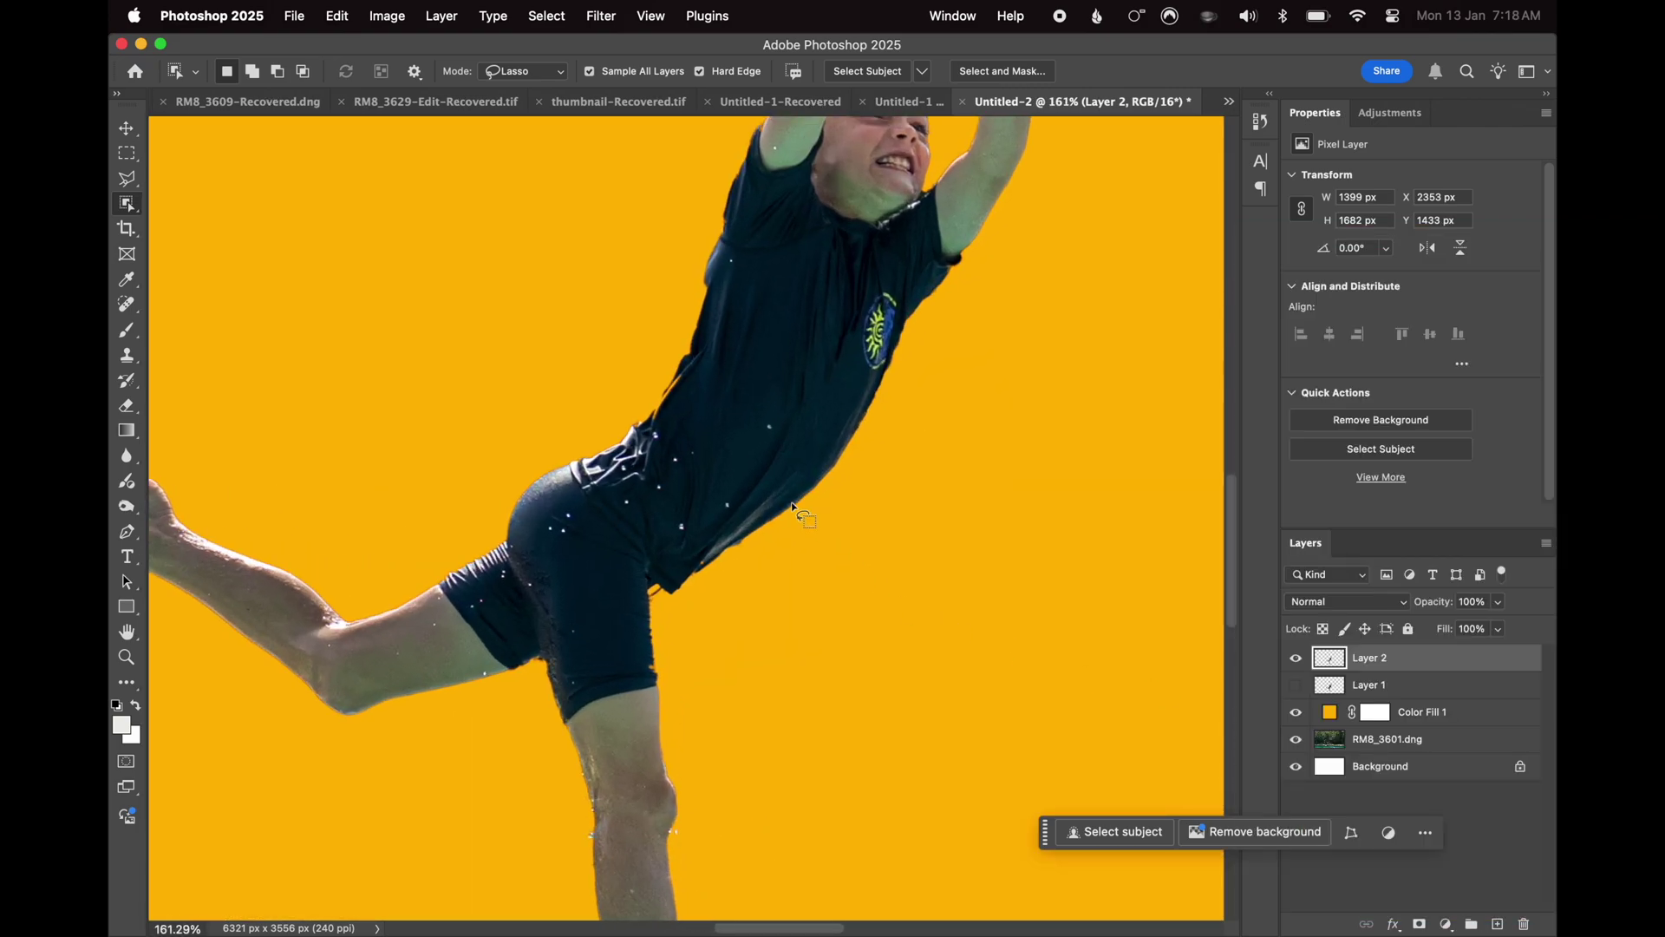
scroll(793, 512, "up", 3)
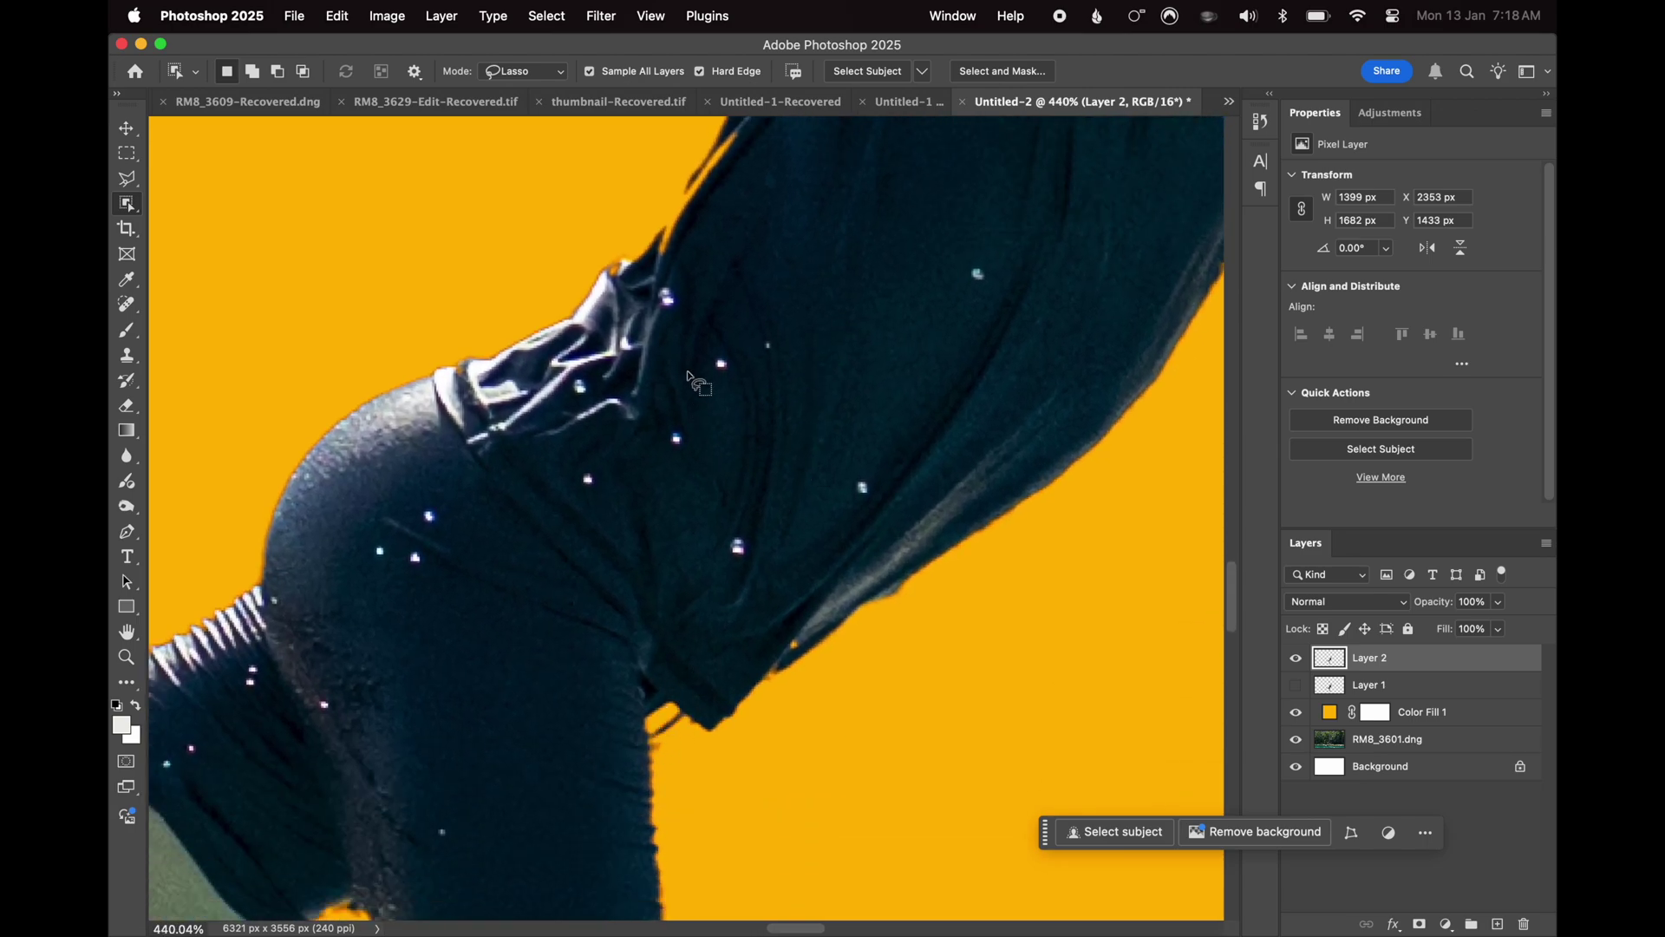
scroll(688, 377, "up", 10)
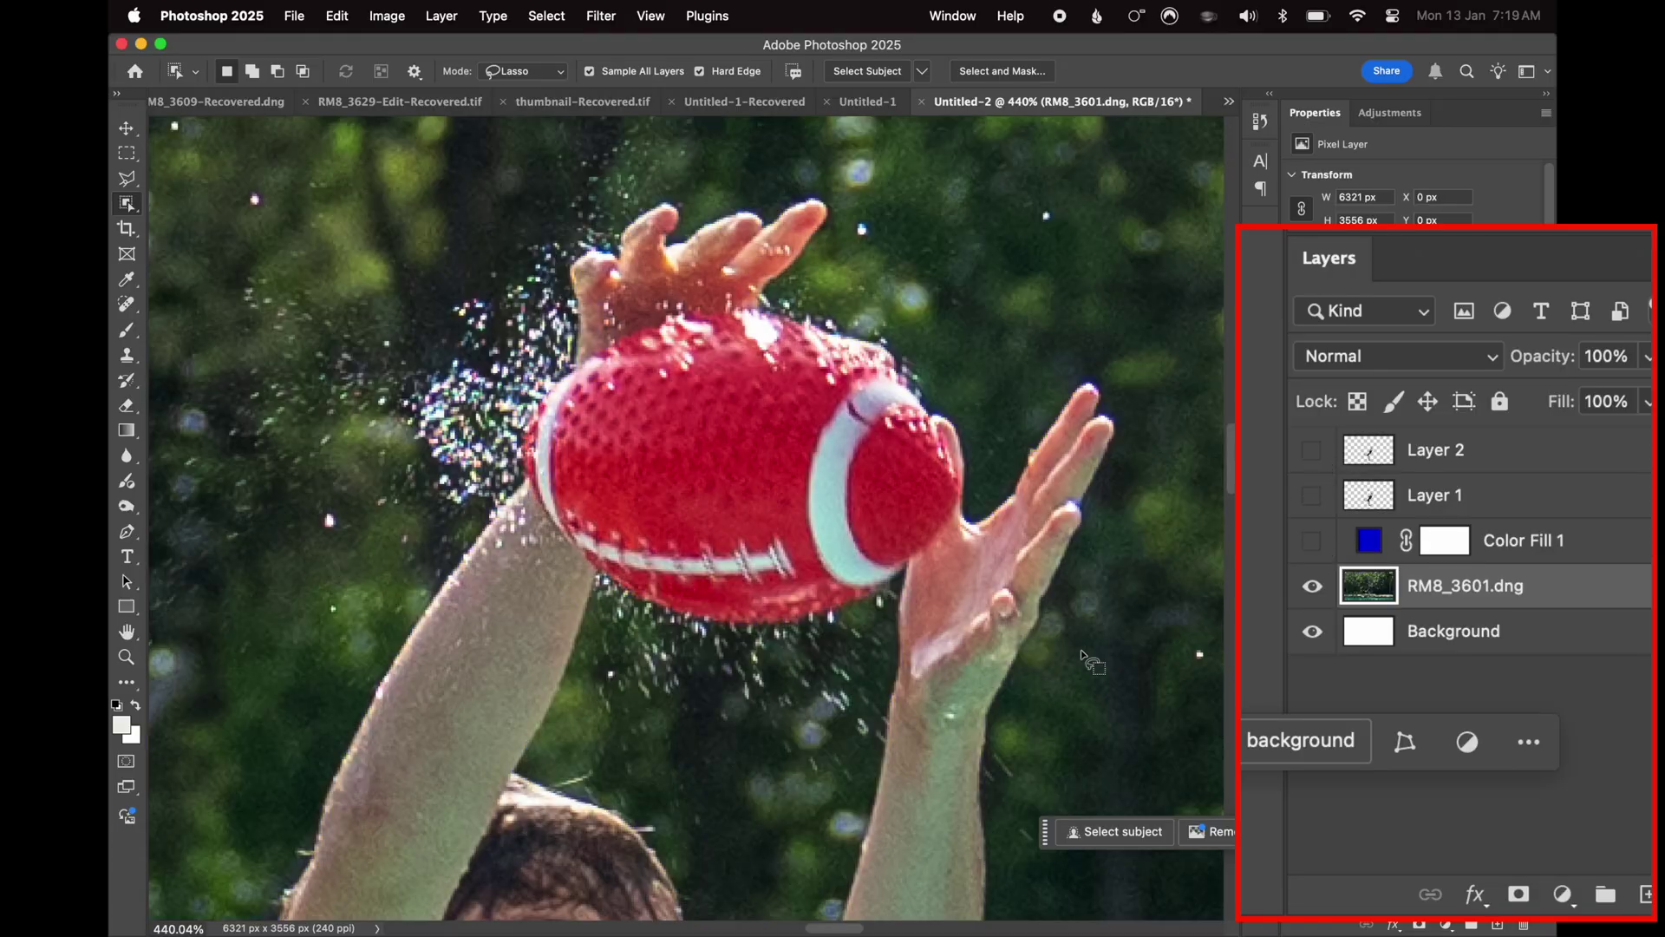
Turn off Sample All Layers and Hard Edge, then lasso the boy with Object Selection
scroll(1091, 659, "down", 10)
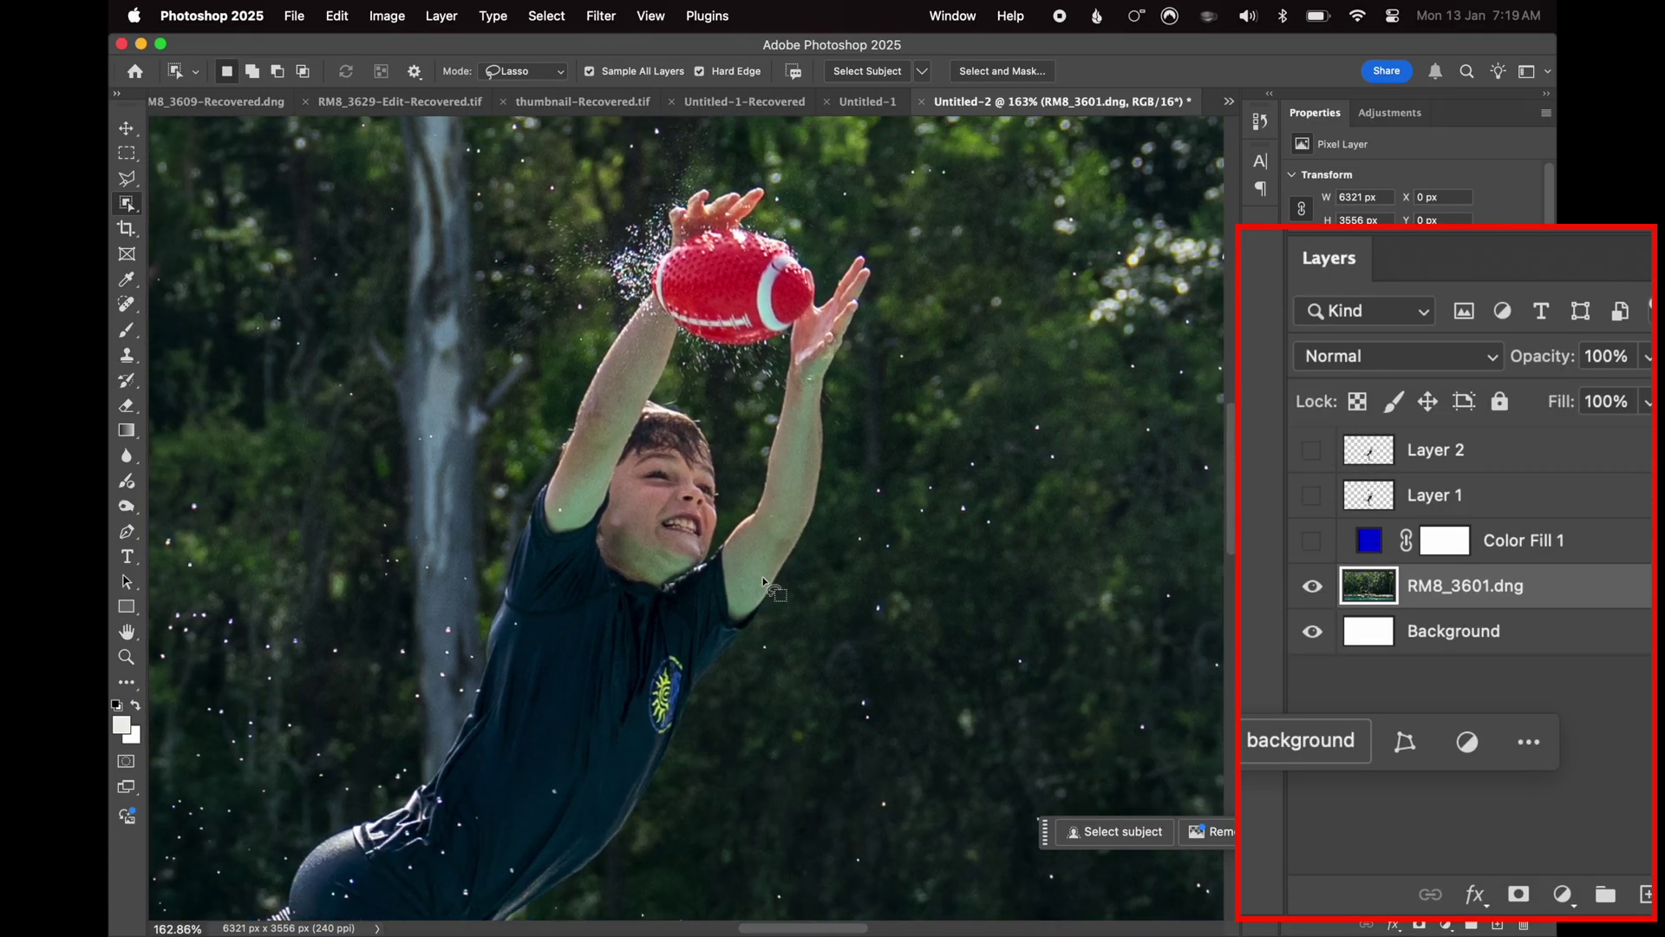
scroll(763, 583, "down", 6)
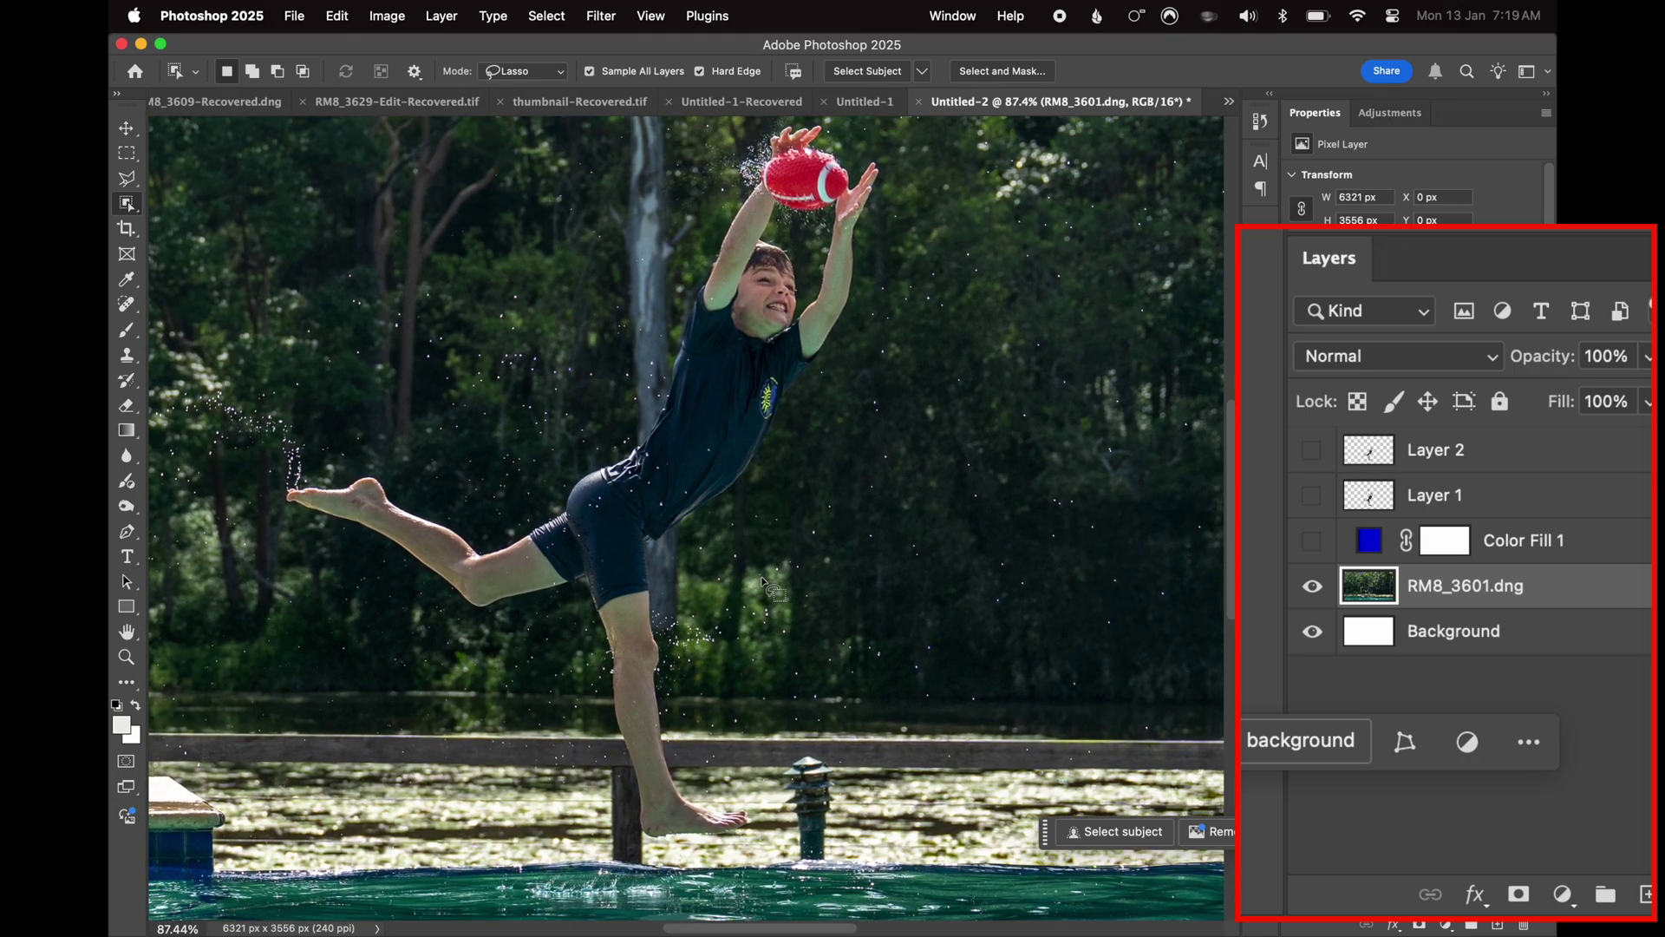
scroll(763, 583, "up", 2)
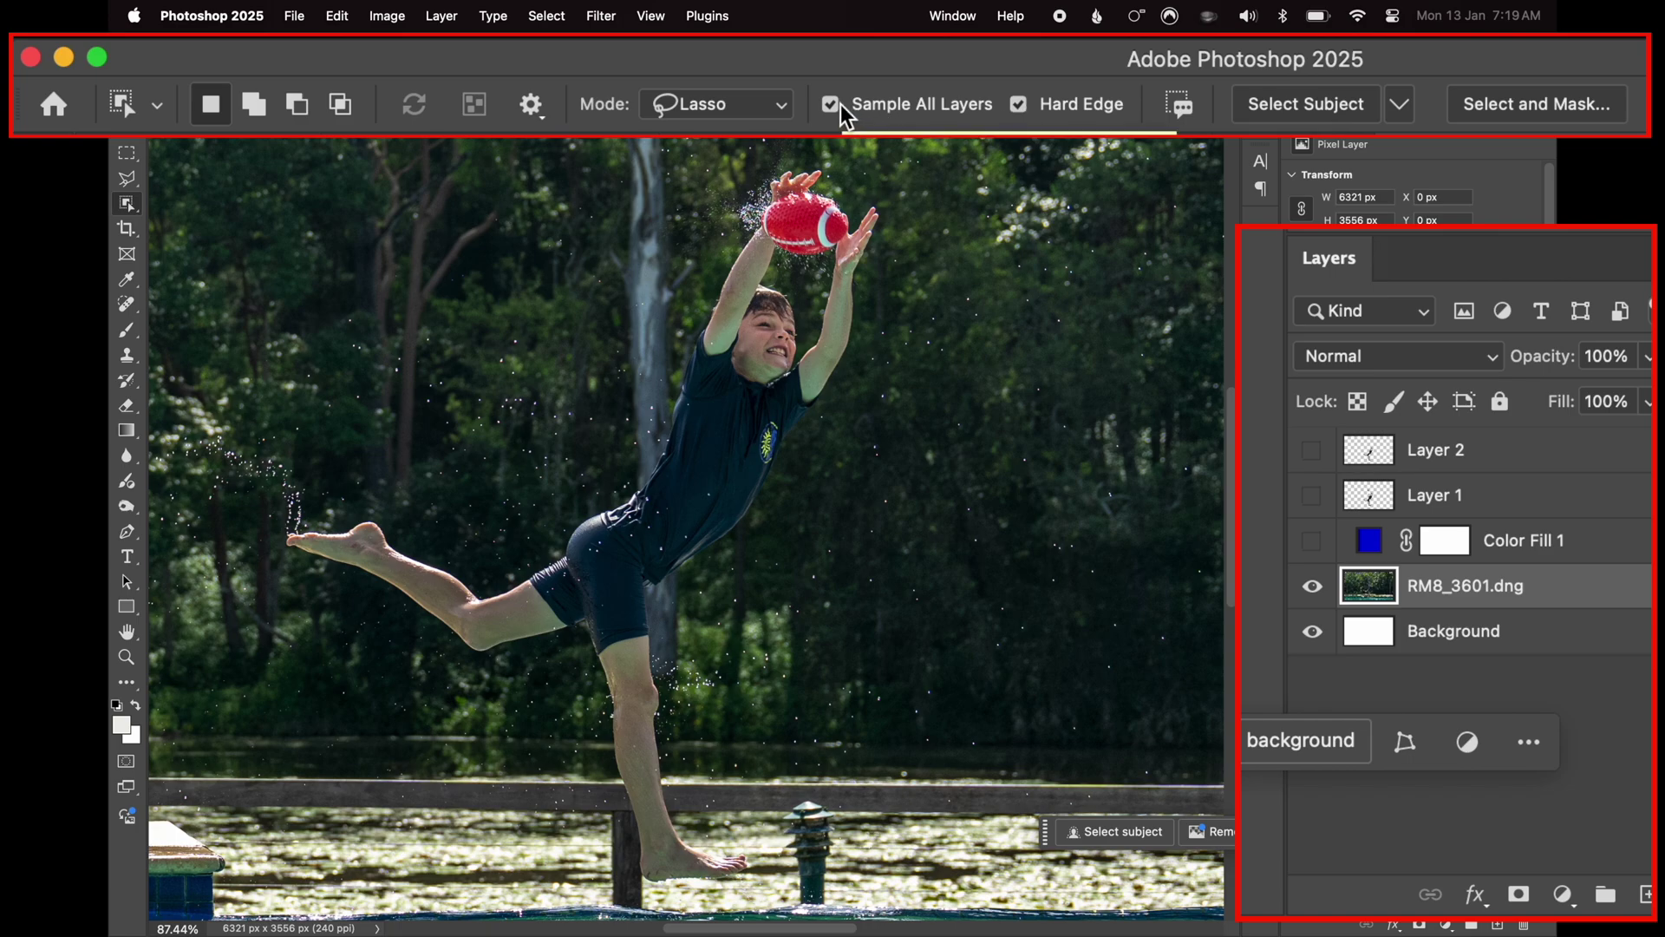
left_click(831, 104)
left_click(1018, 104)
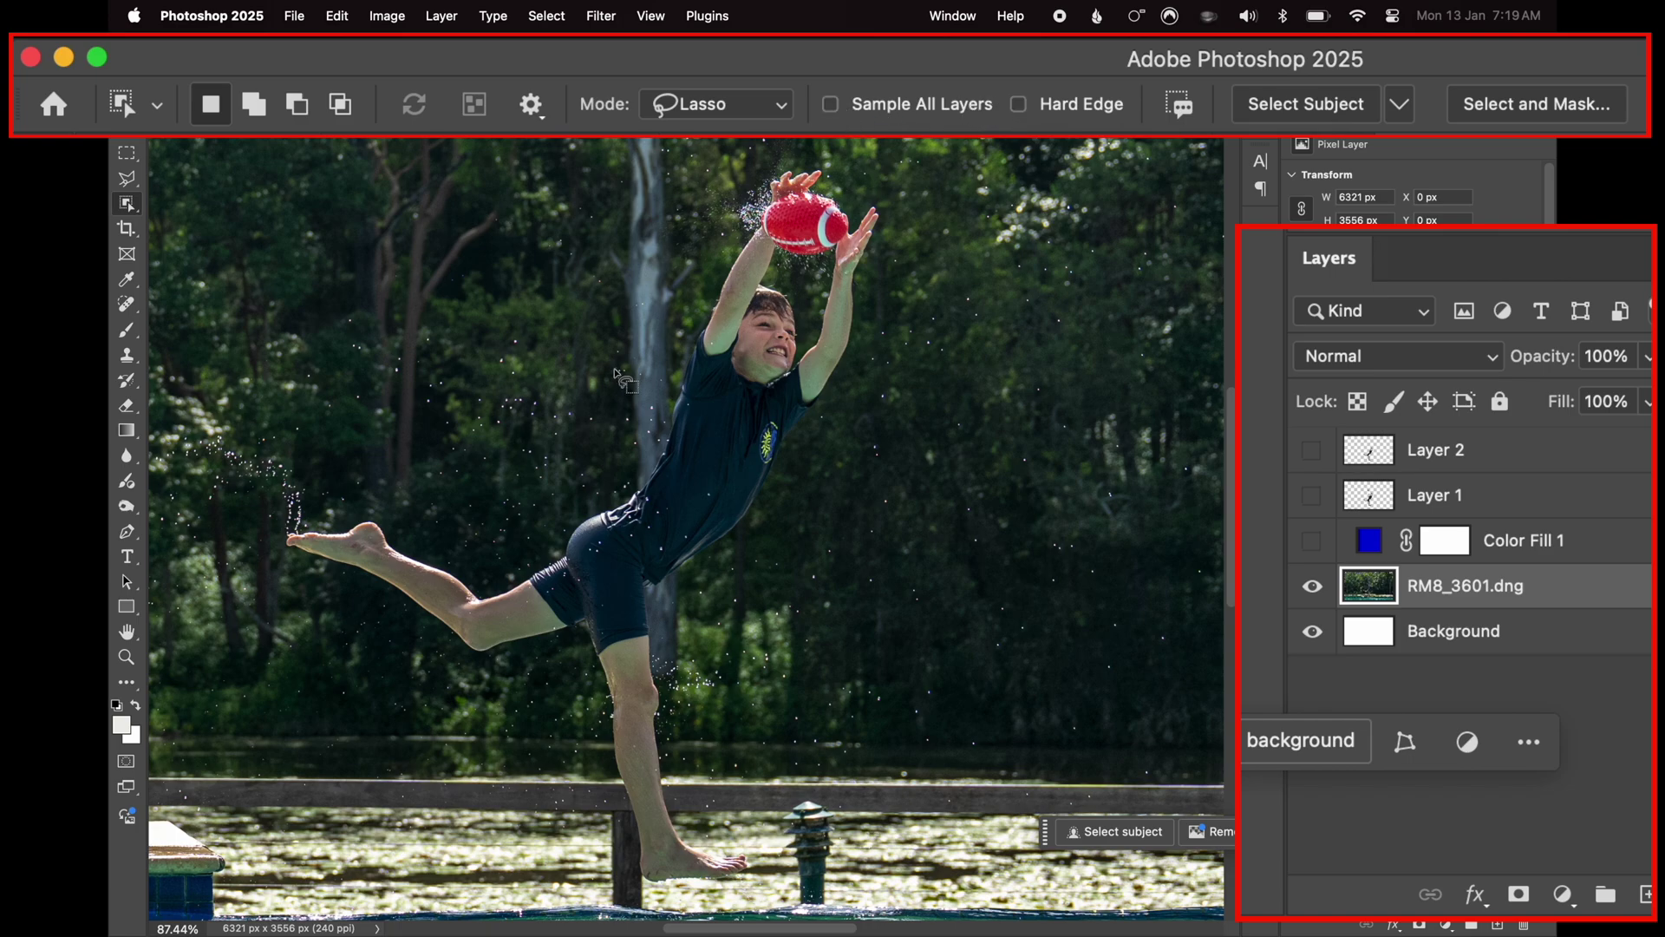
mouse_move(642, 431)
left_mouse_down()
mouse_move(607, 490)
mouse_move(617, 781)
mouse_move(859, 356)
mouse_move(646, 433)
left_mouse_up()
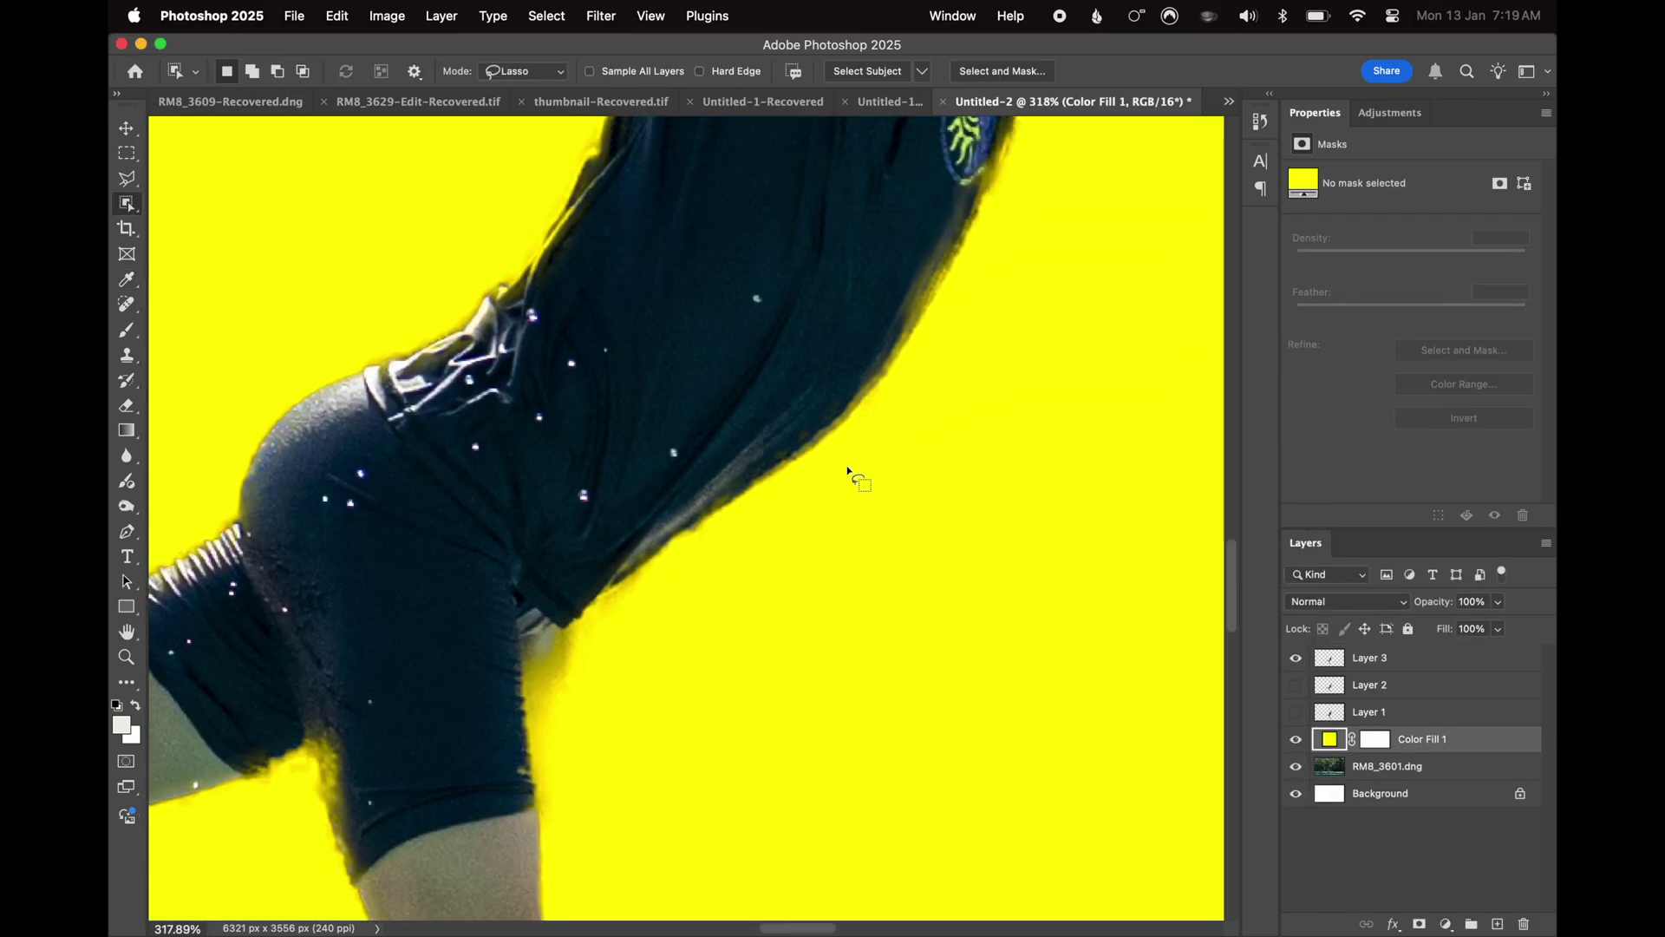
Inspect the Layer 3 cutout over the yellow fill, then hide Layer 3
scroll(848, 472, "up", 5)
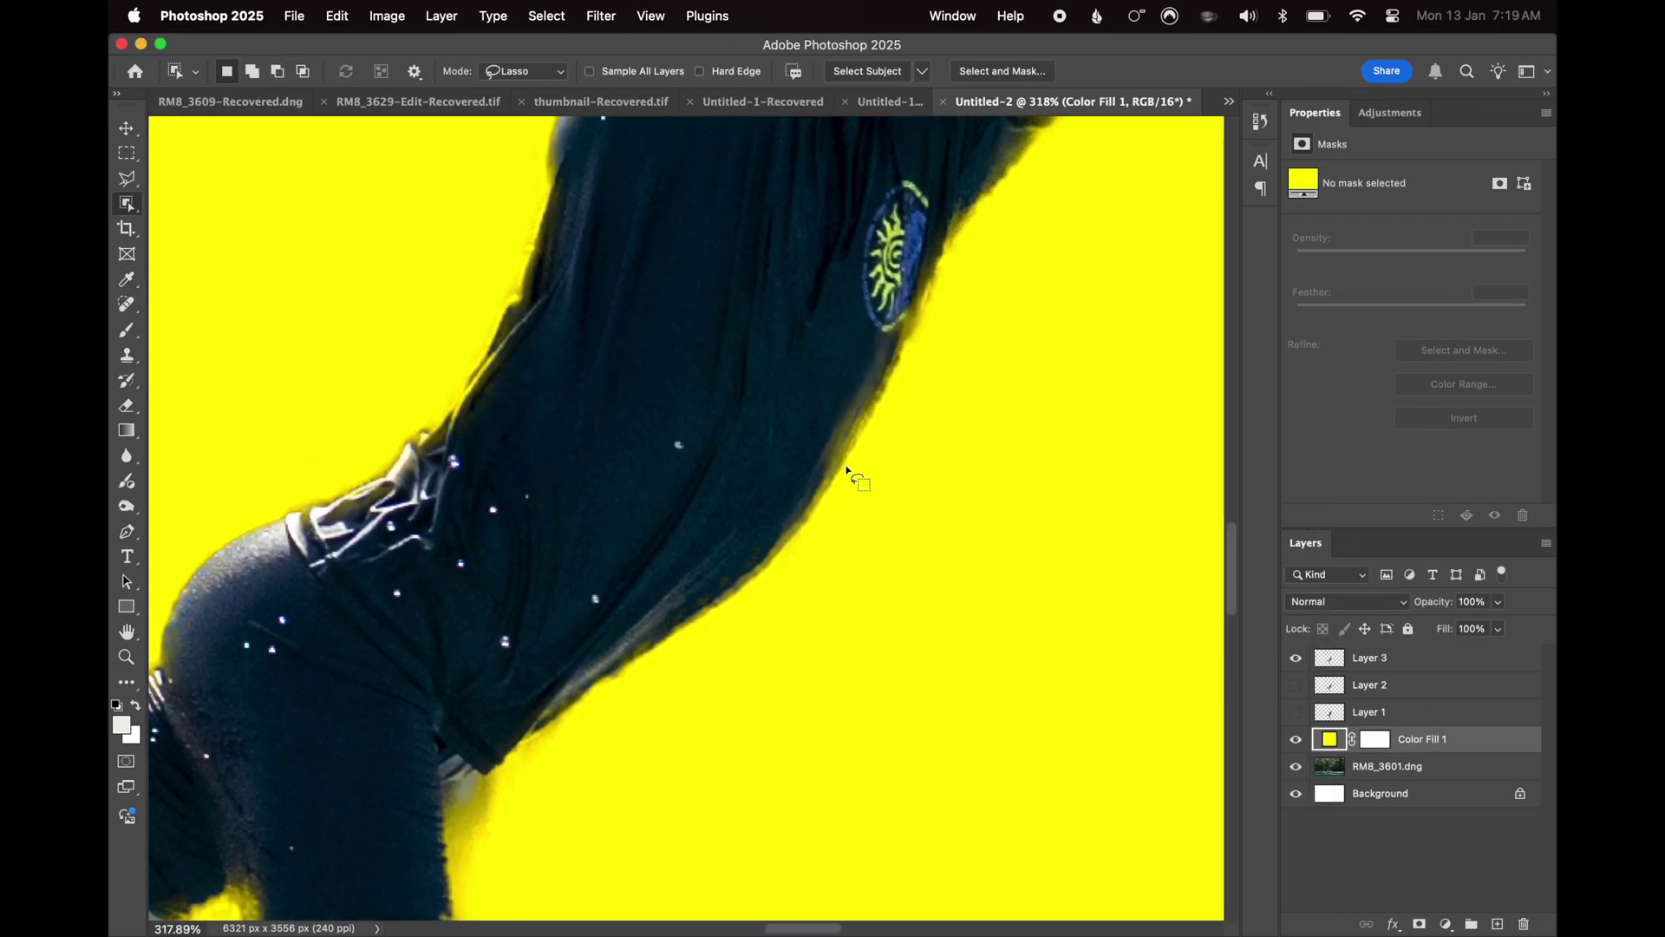
scroll(848, 472, "up", 10)
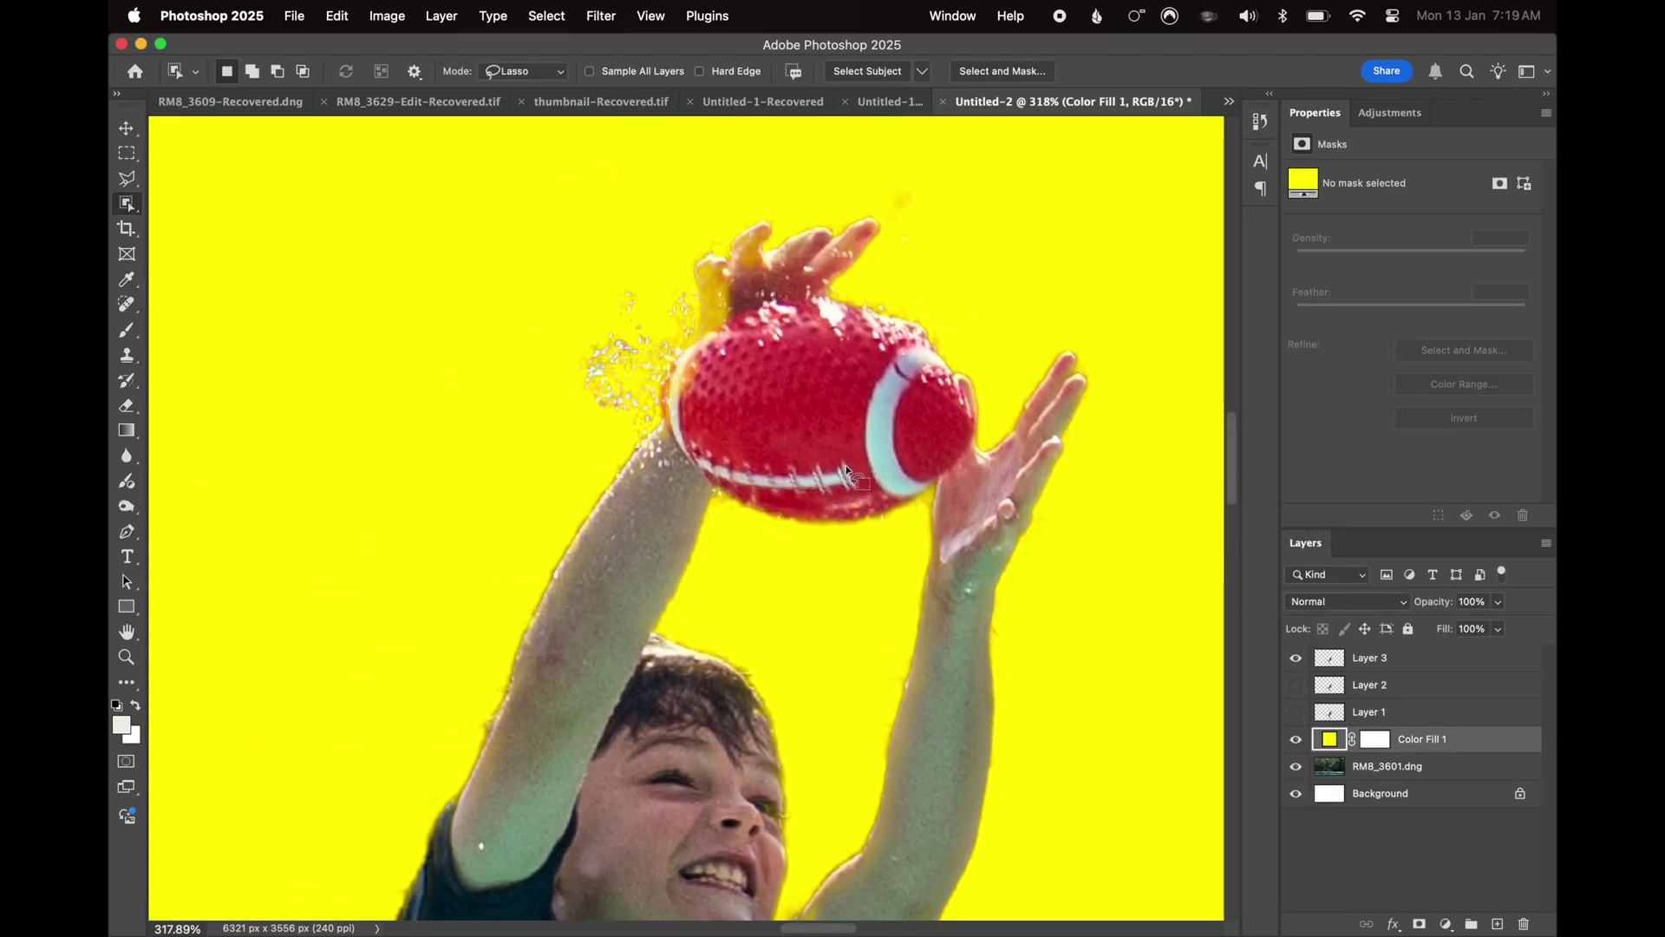
scroll(848, 471, "down", 15)
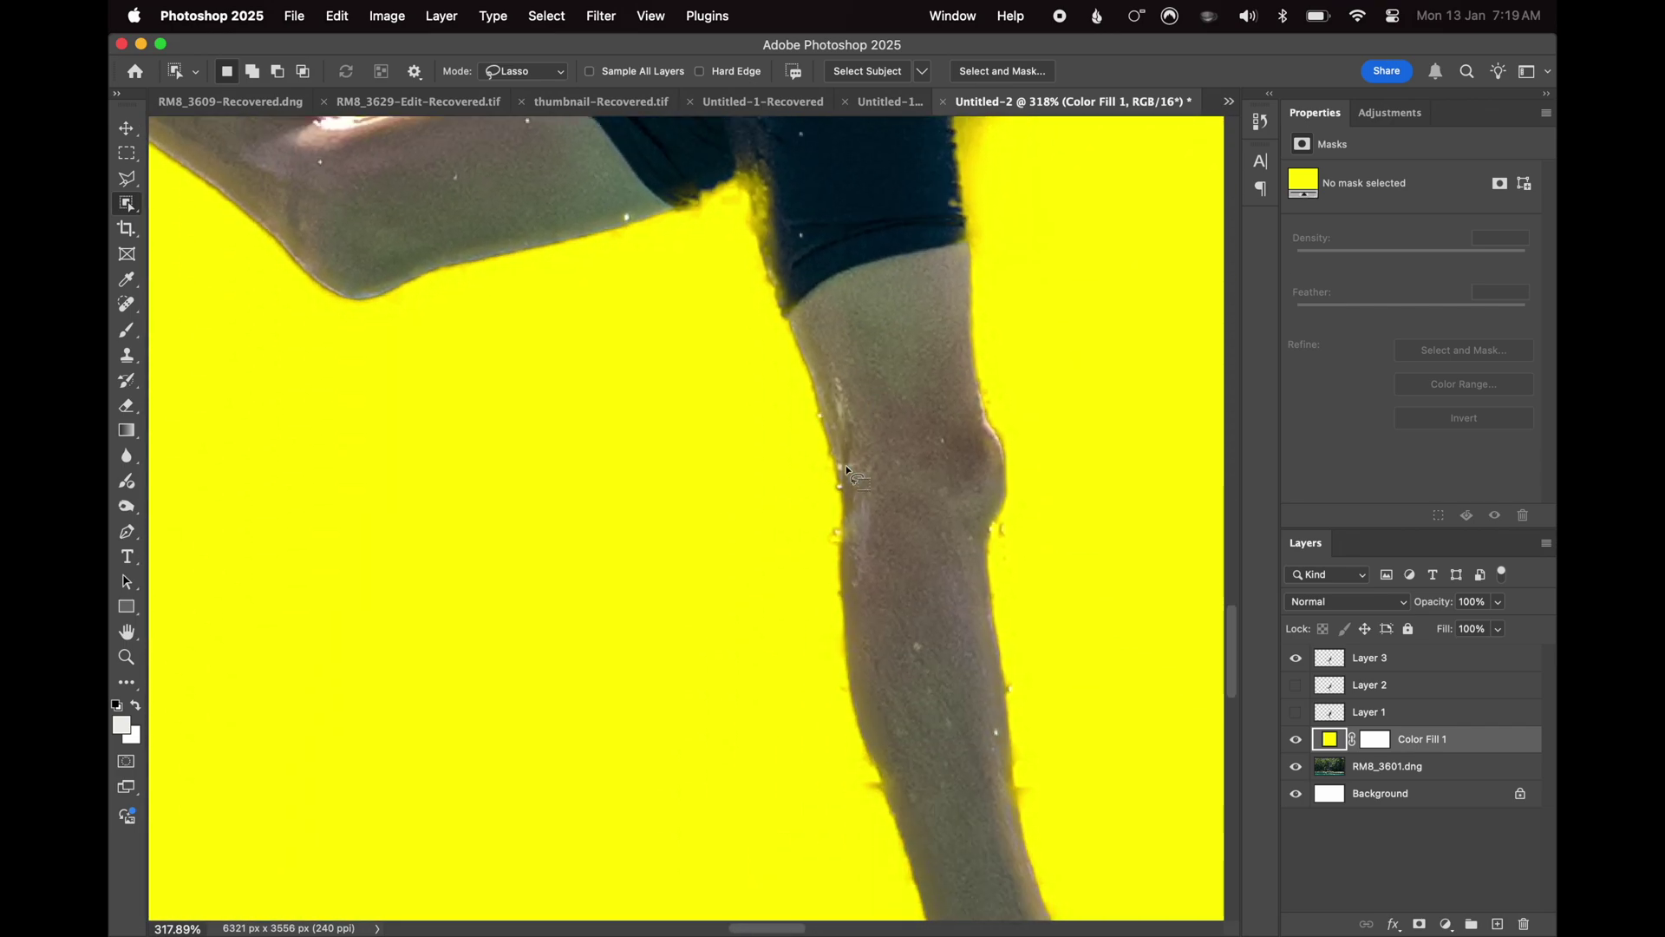
scroll(848, 471, "left", 5)
scroll(847, 470, "up", 4)
scroll(847, 471, "down", 4)
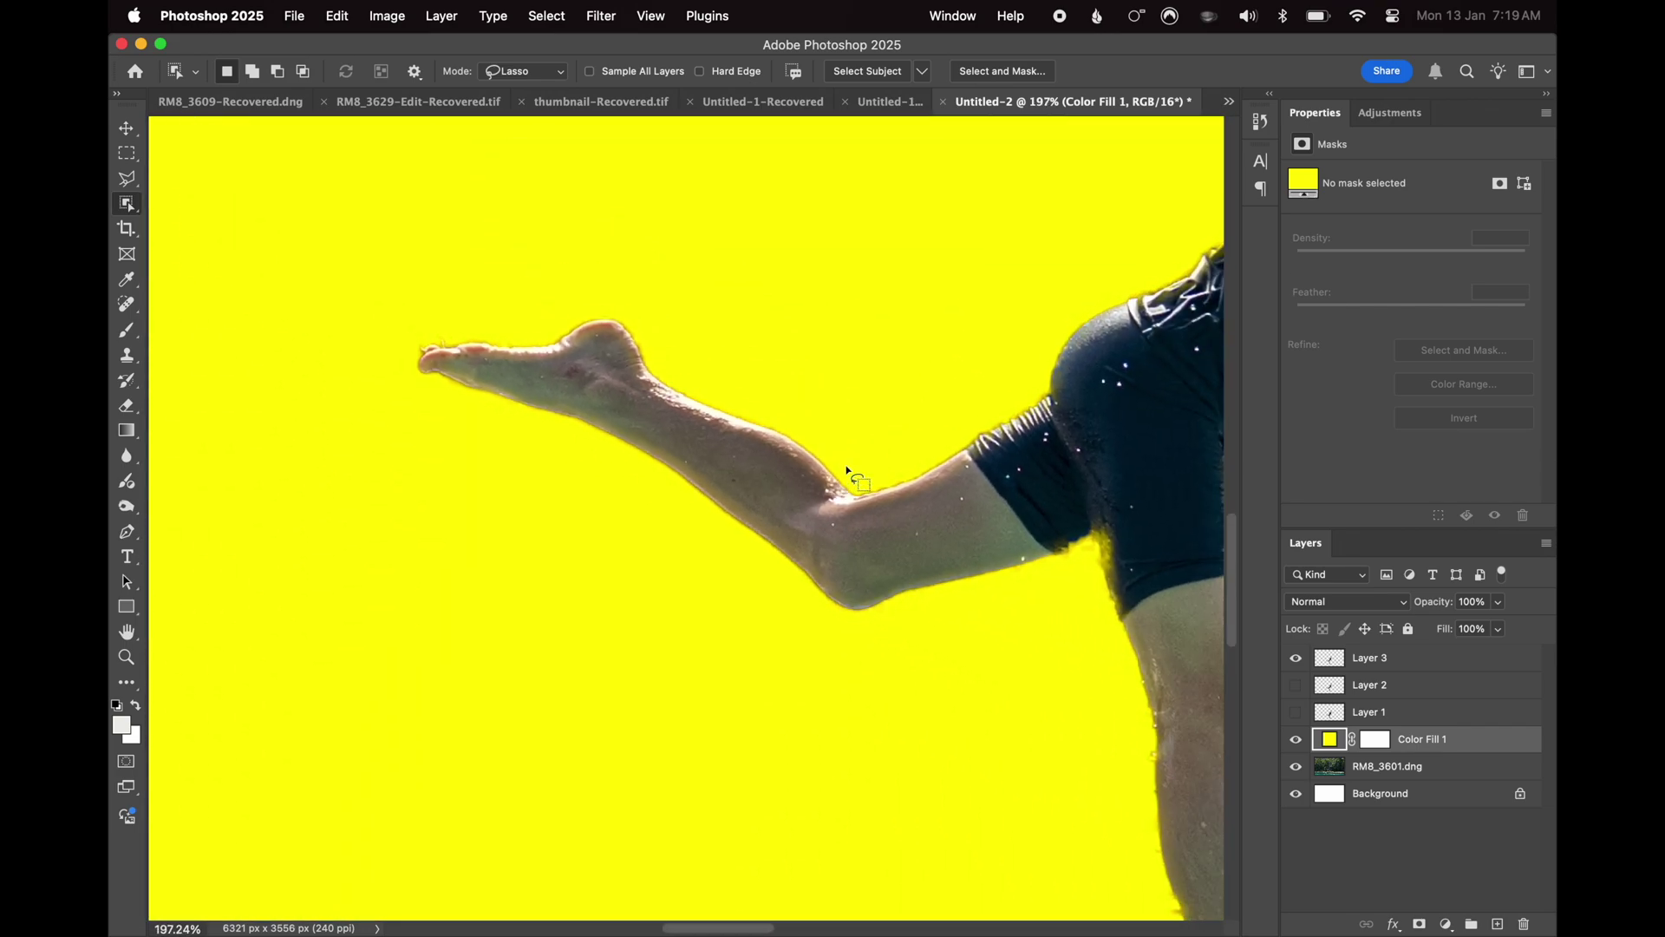
scroll(847, 471, "down", 3)
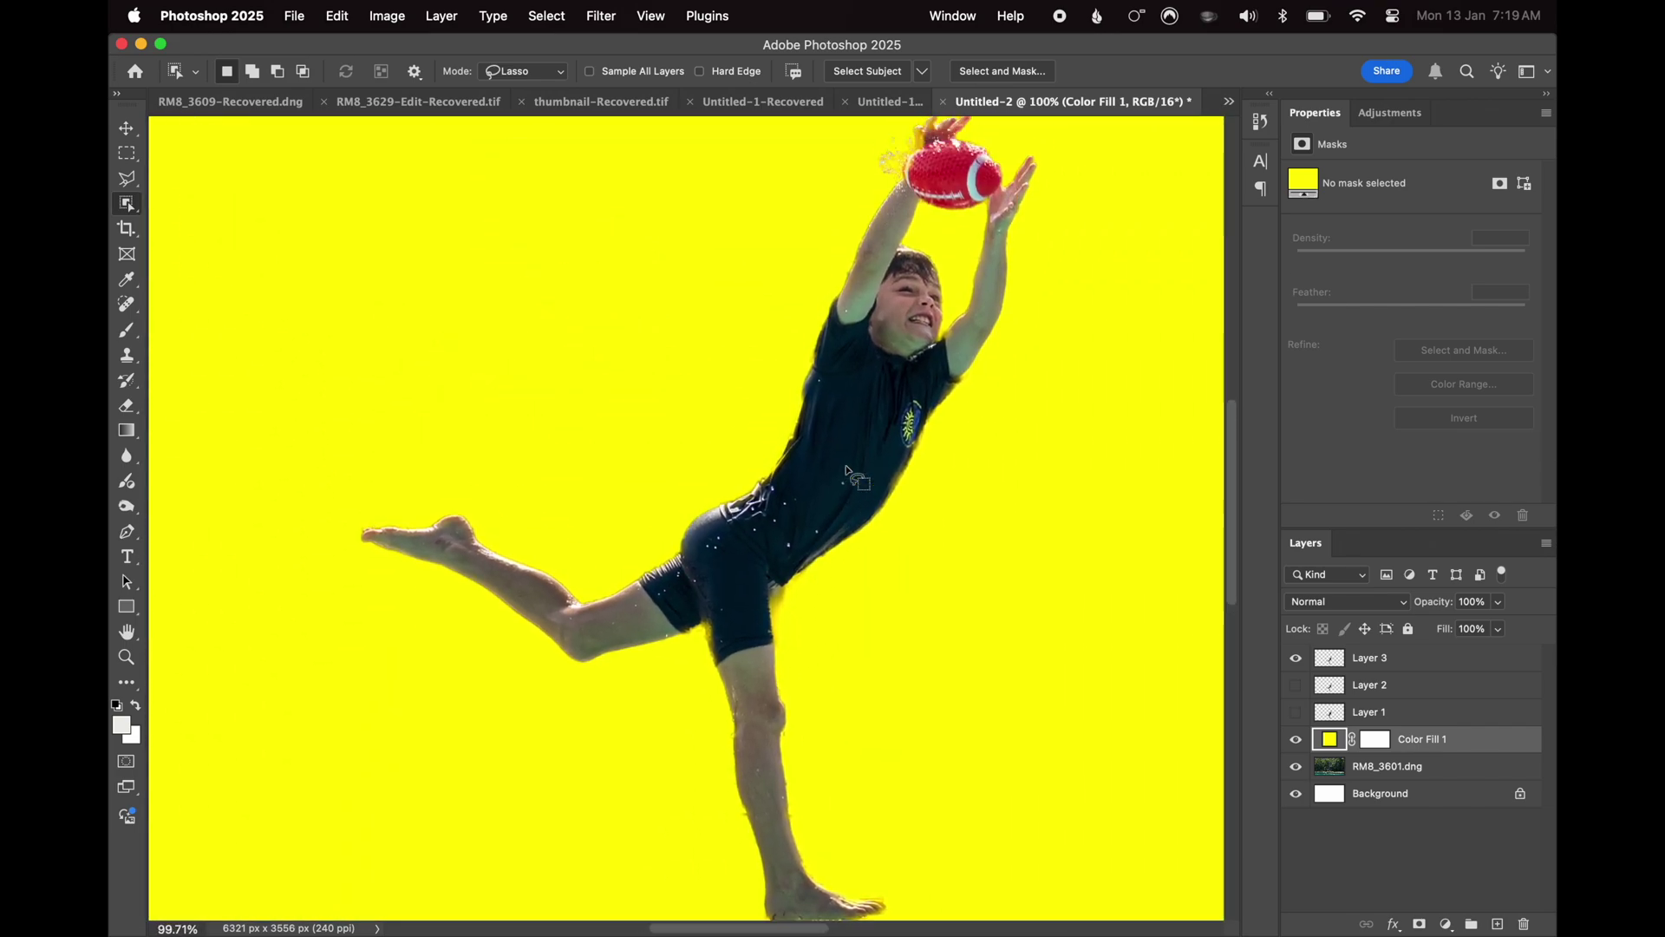
left_click(1261, 452)
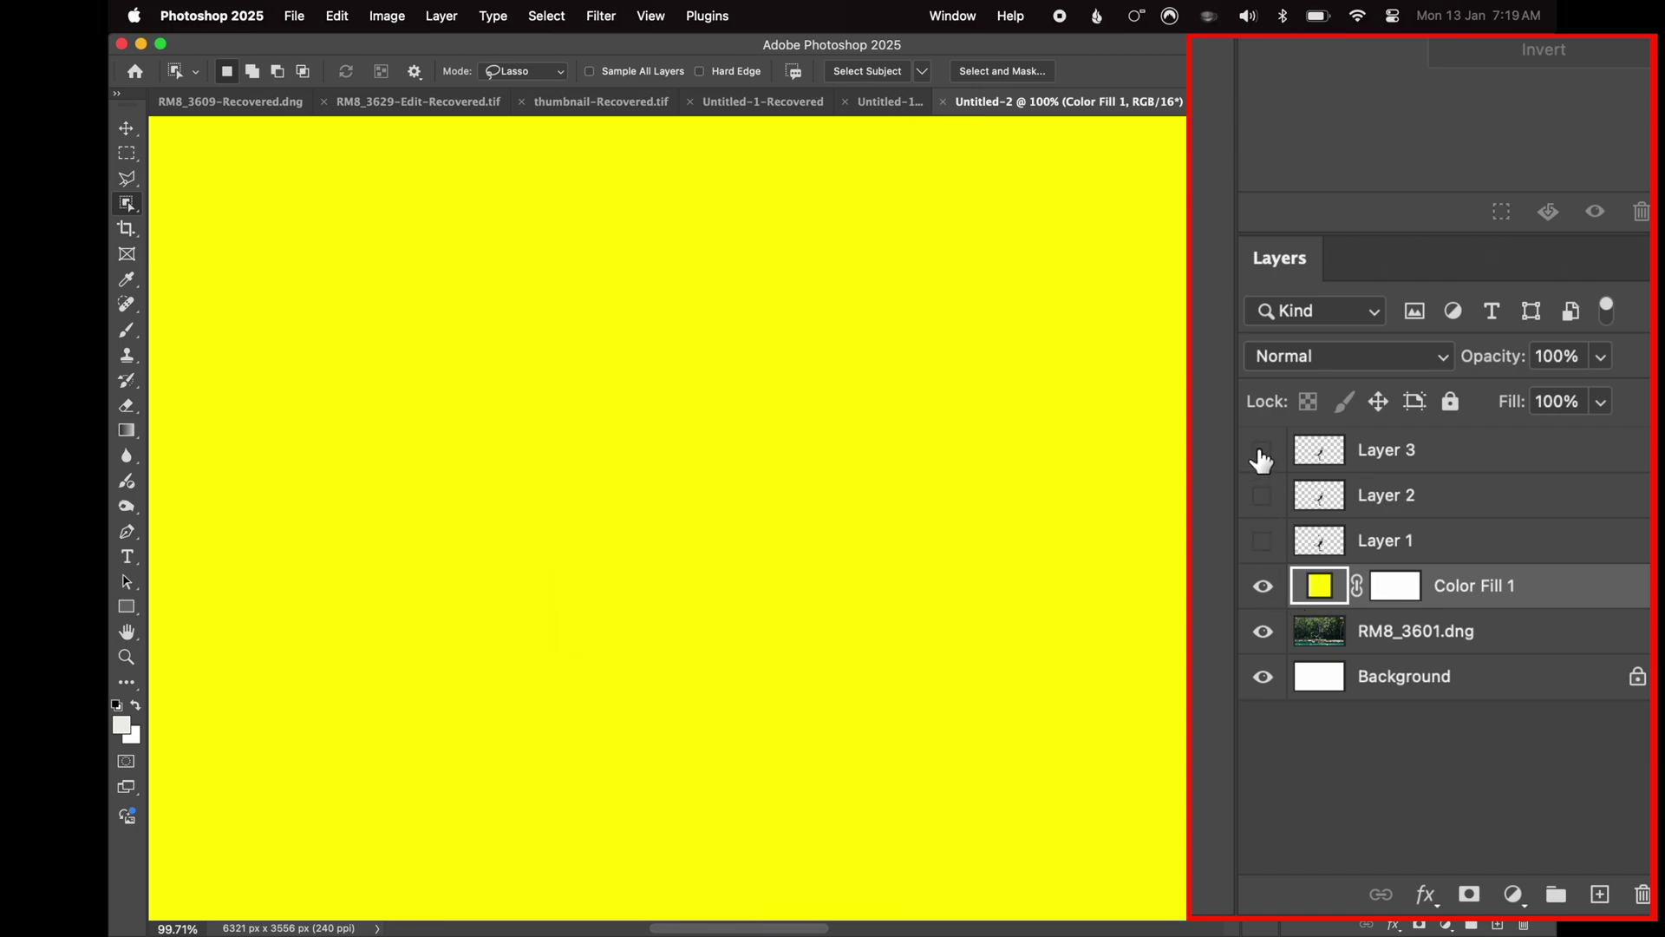
Hide the fill, activate the original photo layer and enter Select and Mask
left_click(1267, 592)
left_click(1310, 639)
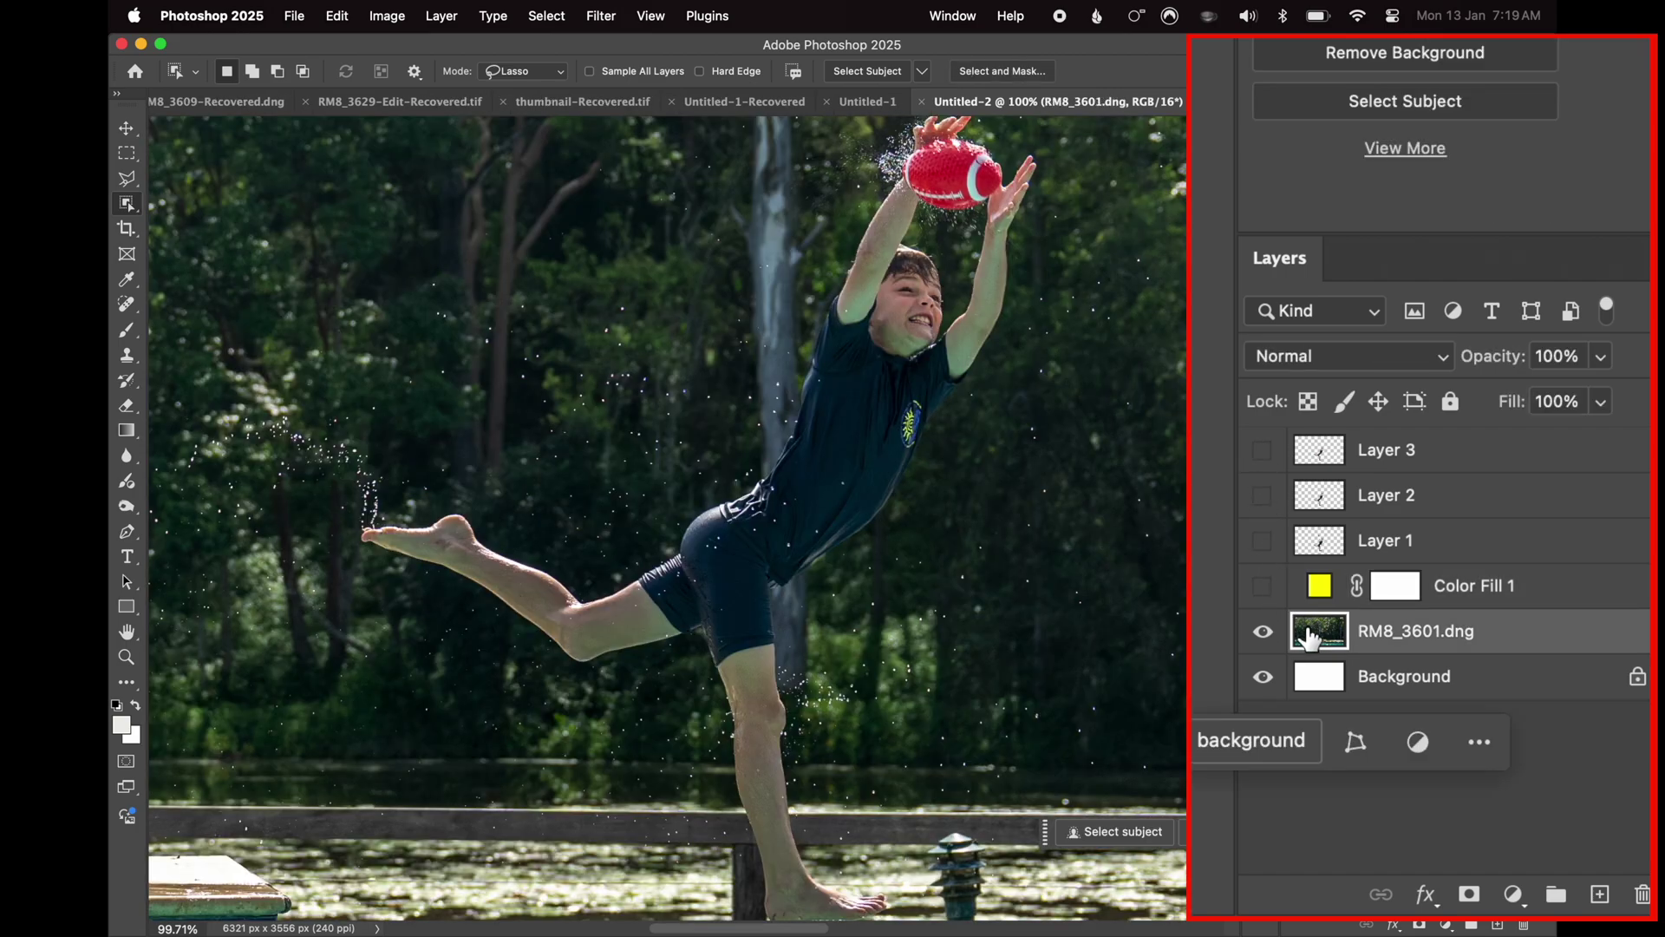
scroll(779, 533, "down", 2)
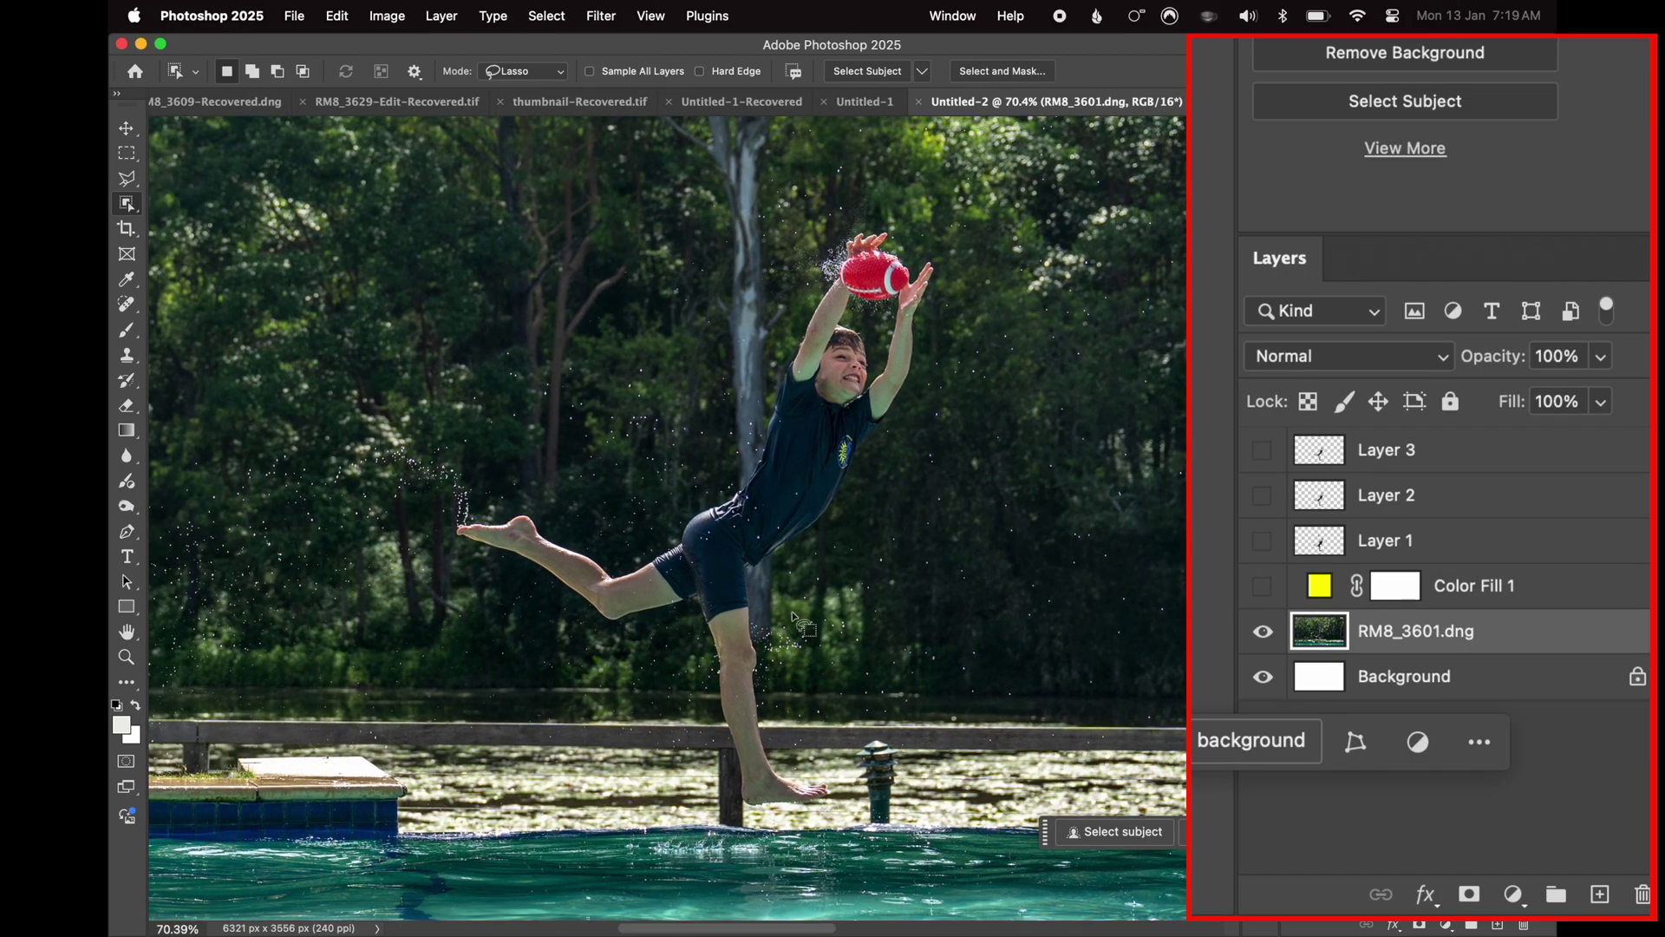
left_click(978, 78)
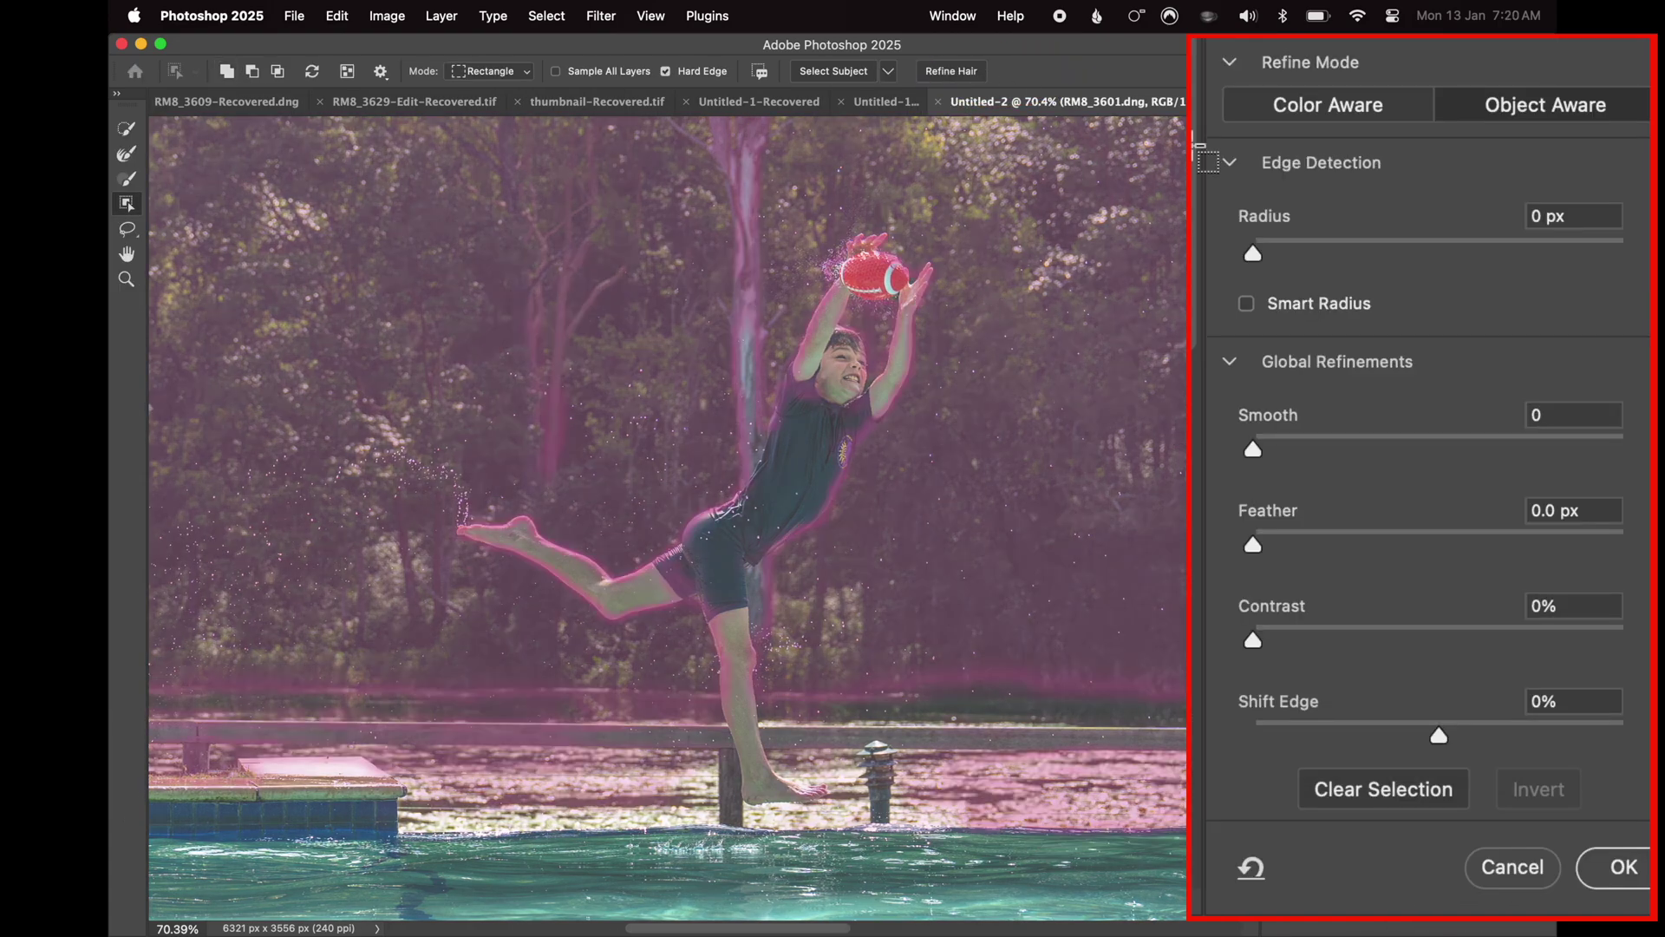
key("p")
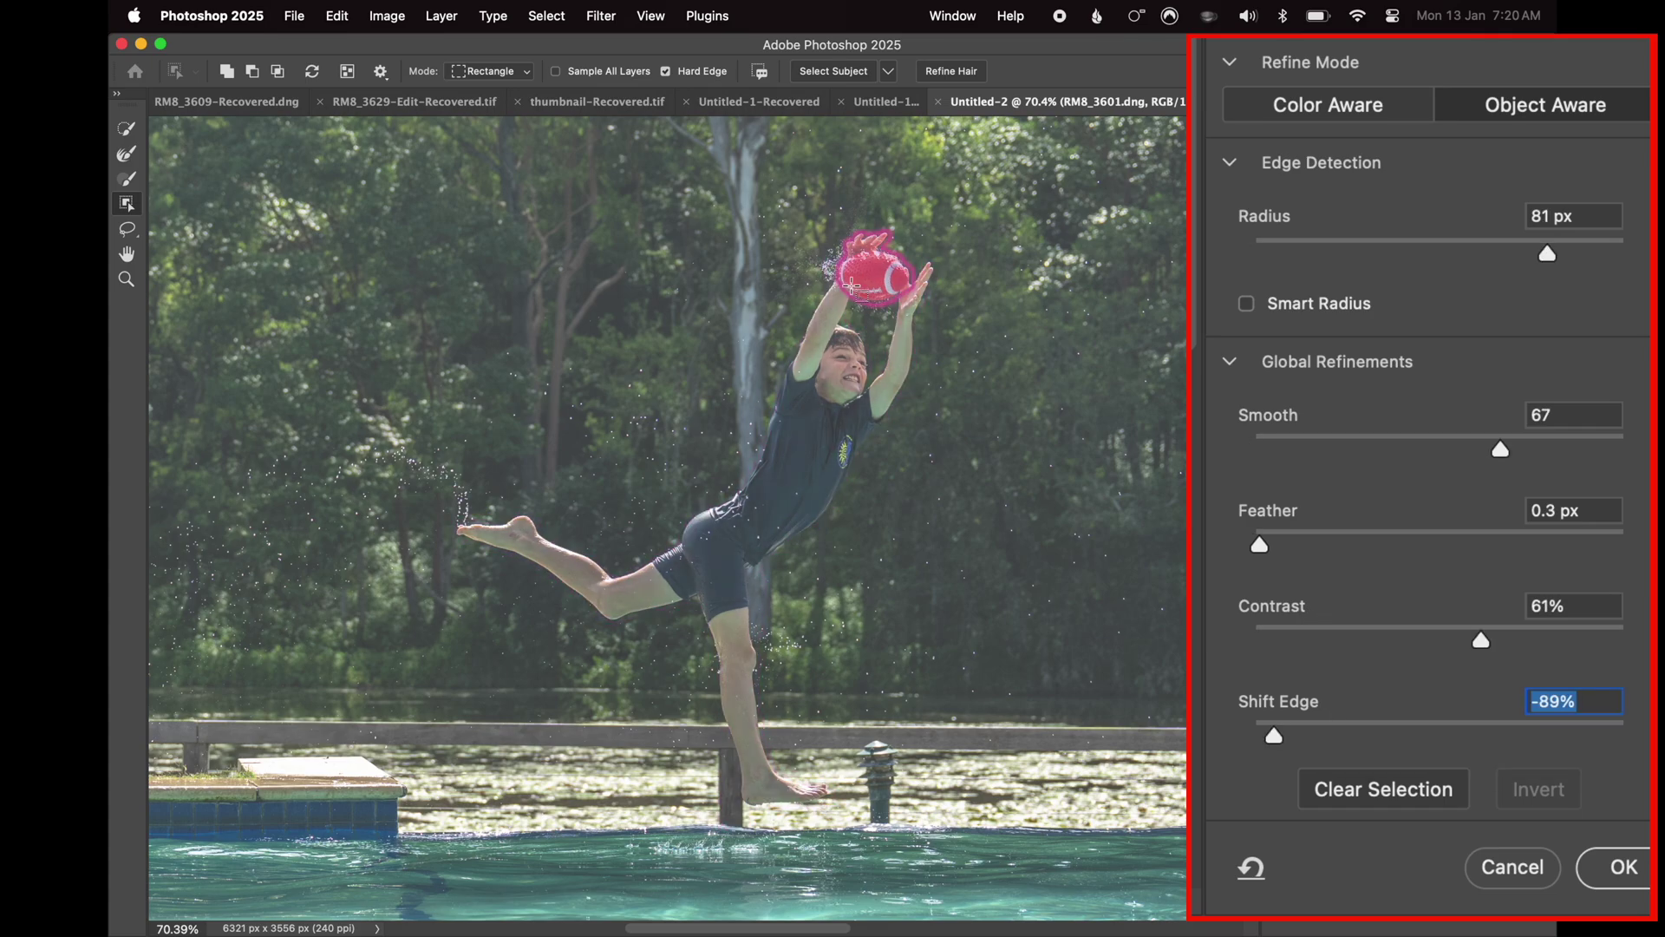
Set Shift Edge -9%, Contrast 34%, Smooth 78 and View Transparency 0%, then apply
left_click_drag(1318, 735, 1422, 727)
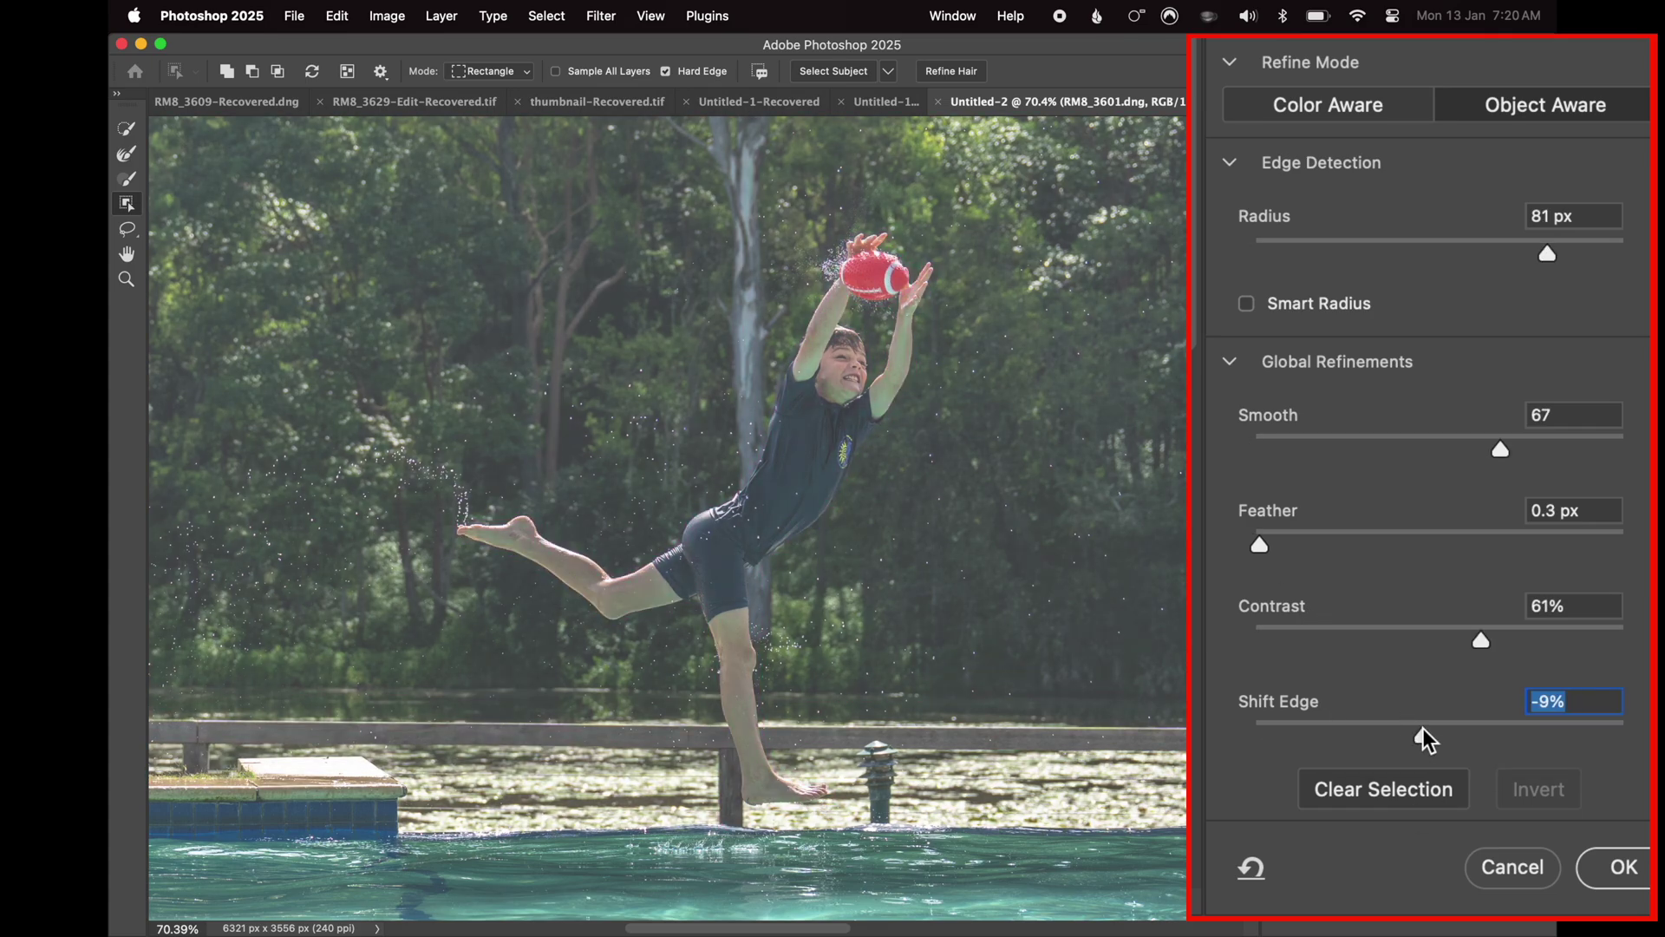
left_click_drag(1480, 639, 1381, 637)
left_click(1358, 449)
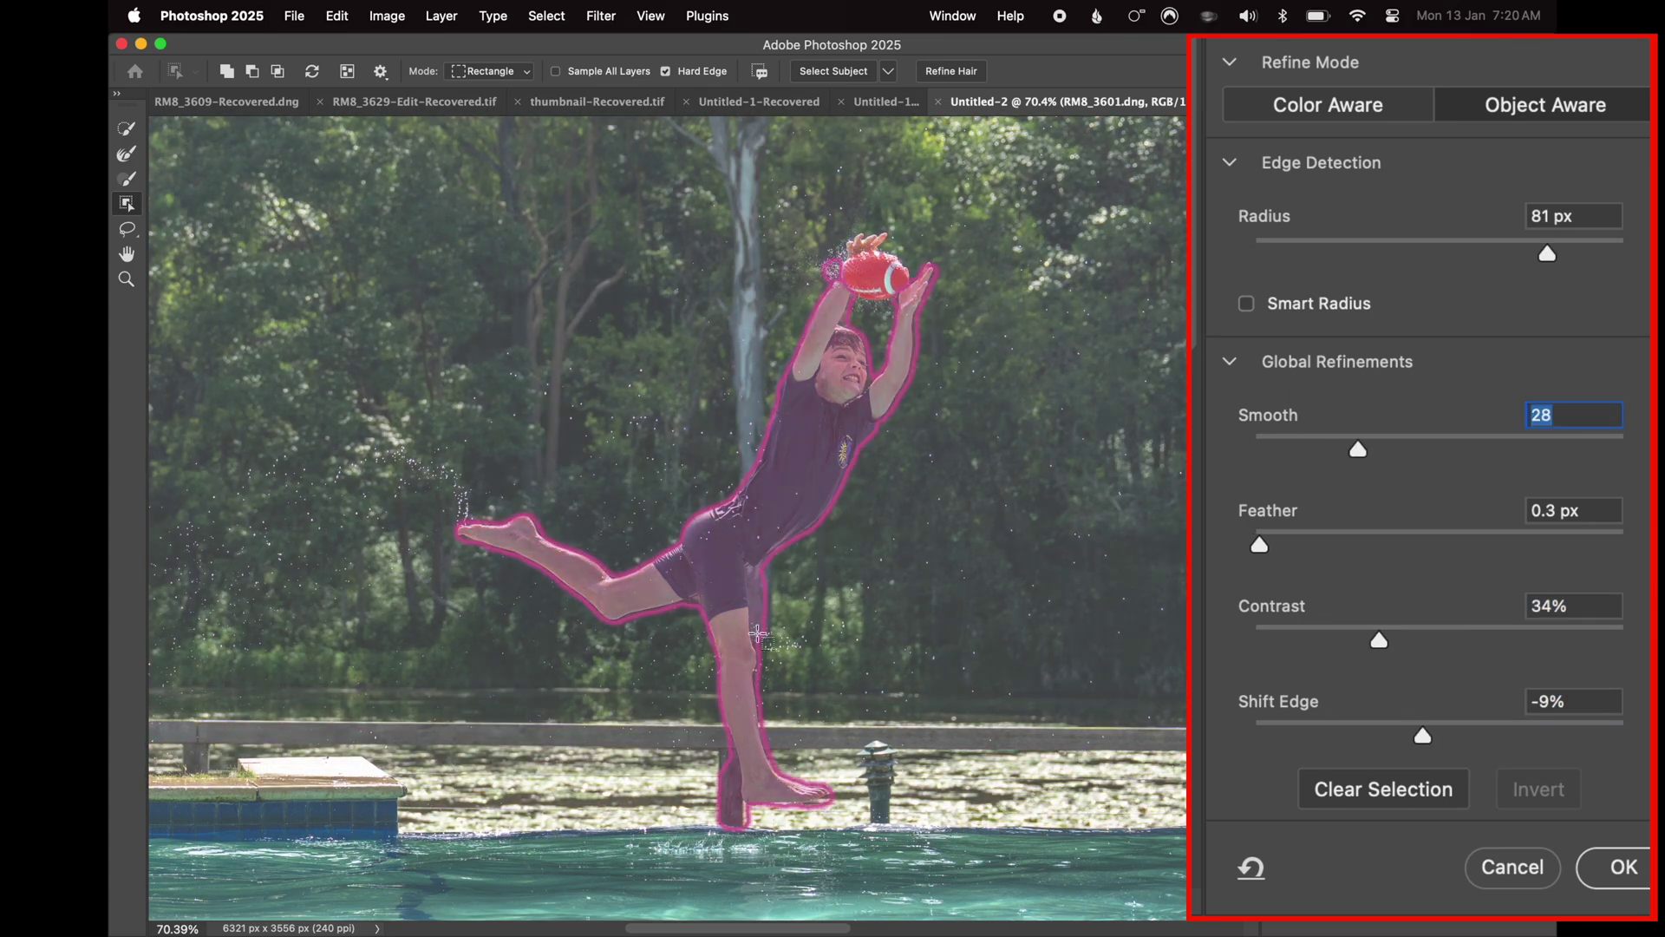
type("78")
left_click(1530, 639)
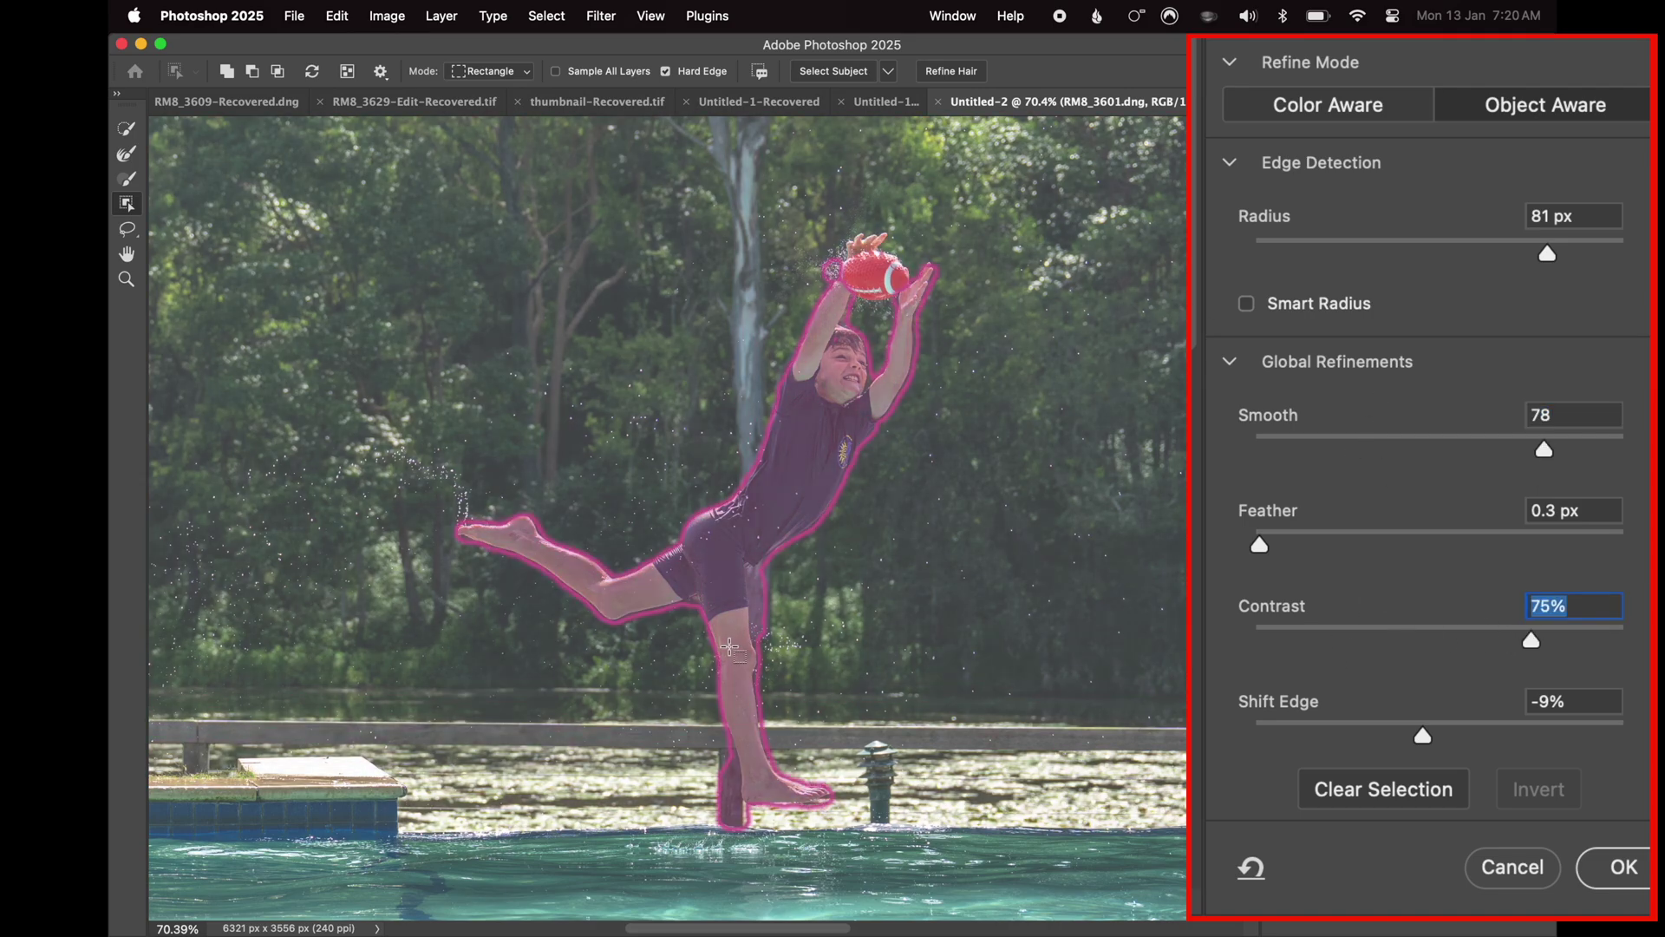
left_click(1275, 735)
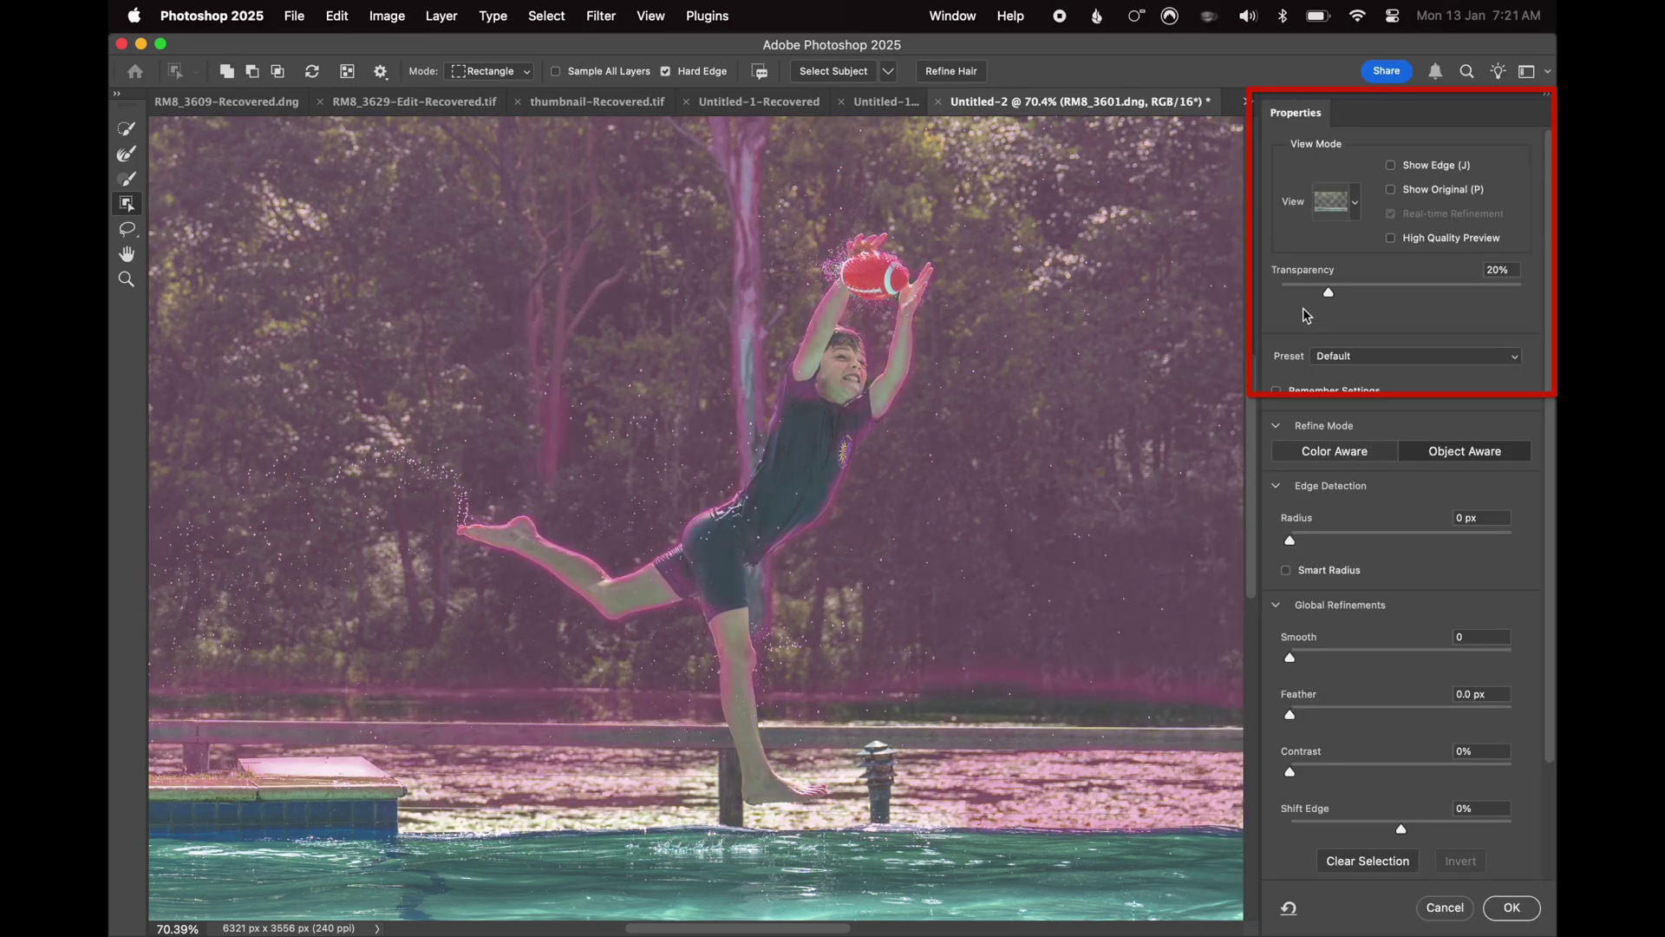
left_click_drag(1330, 293, 1280, 294)
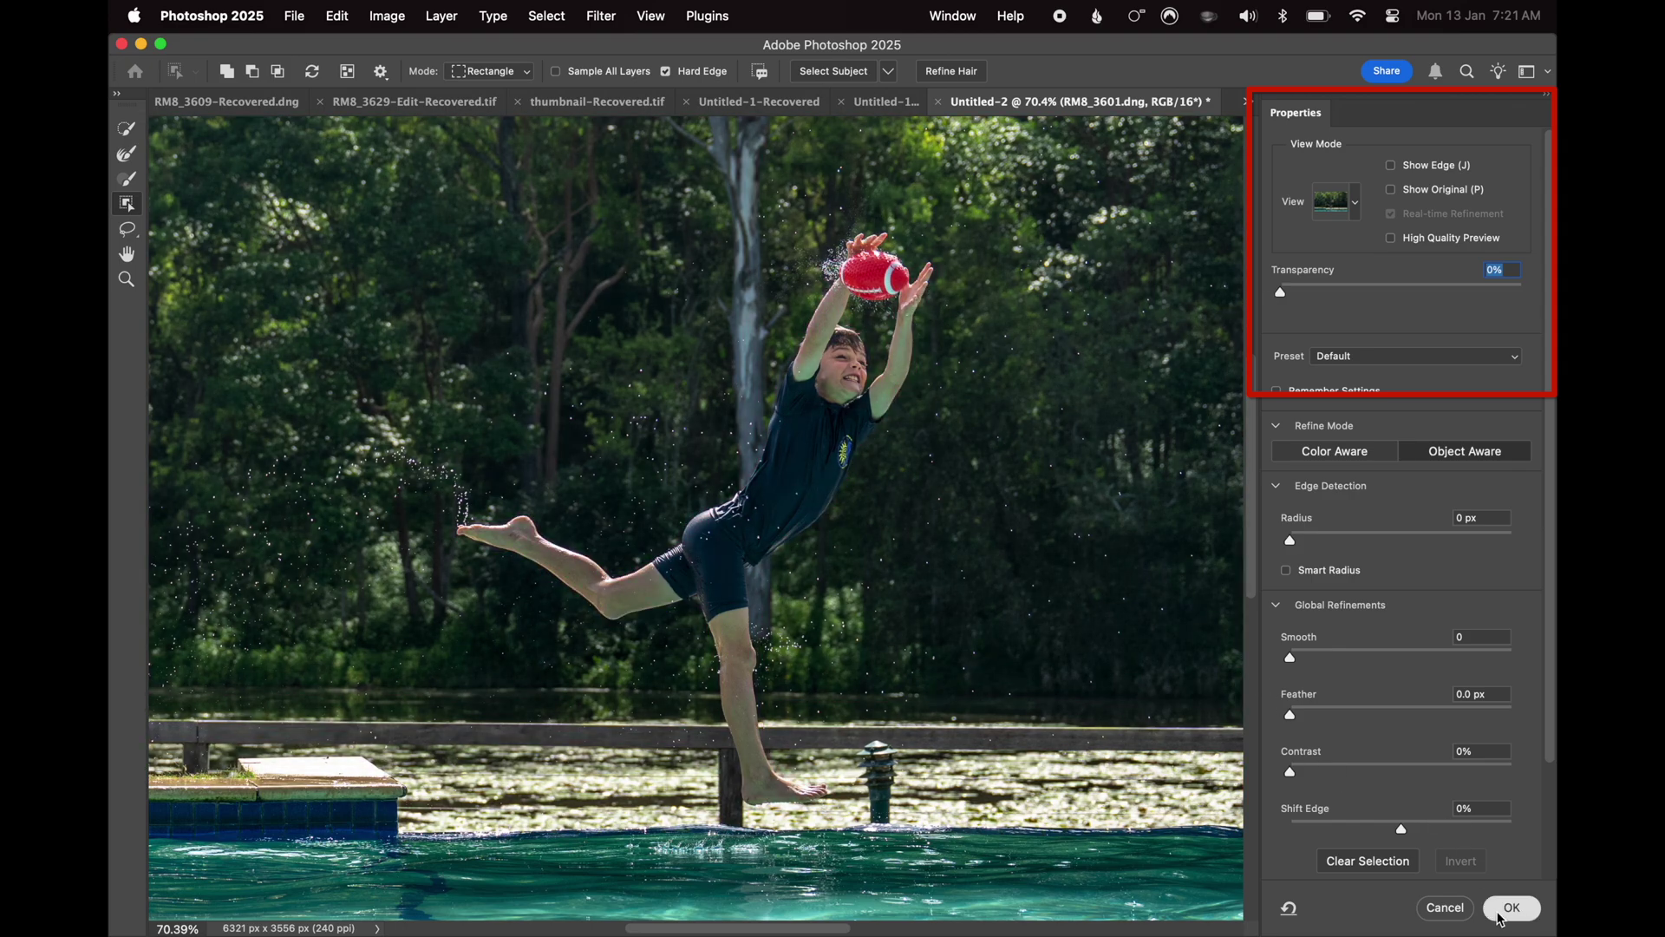
left_click(1511, 908)
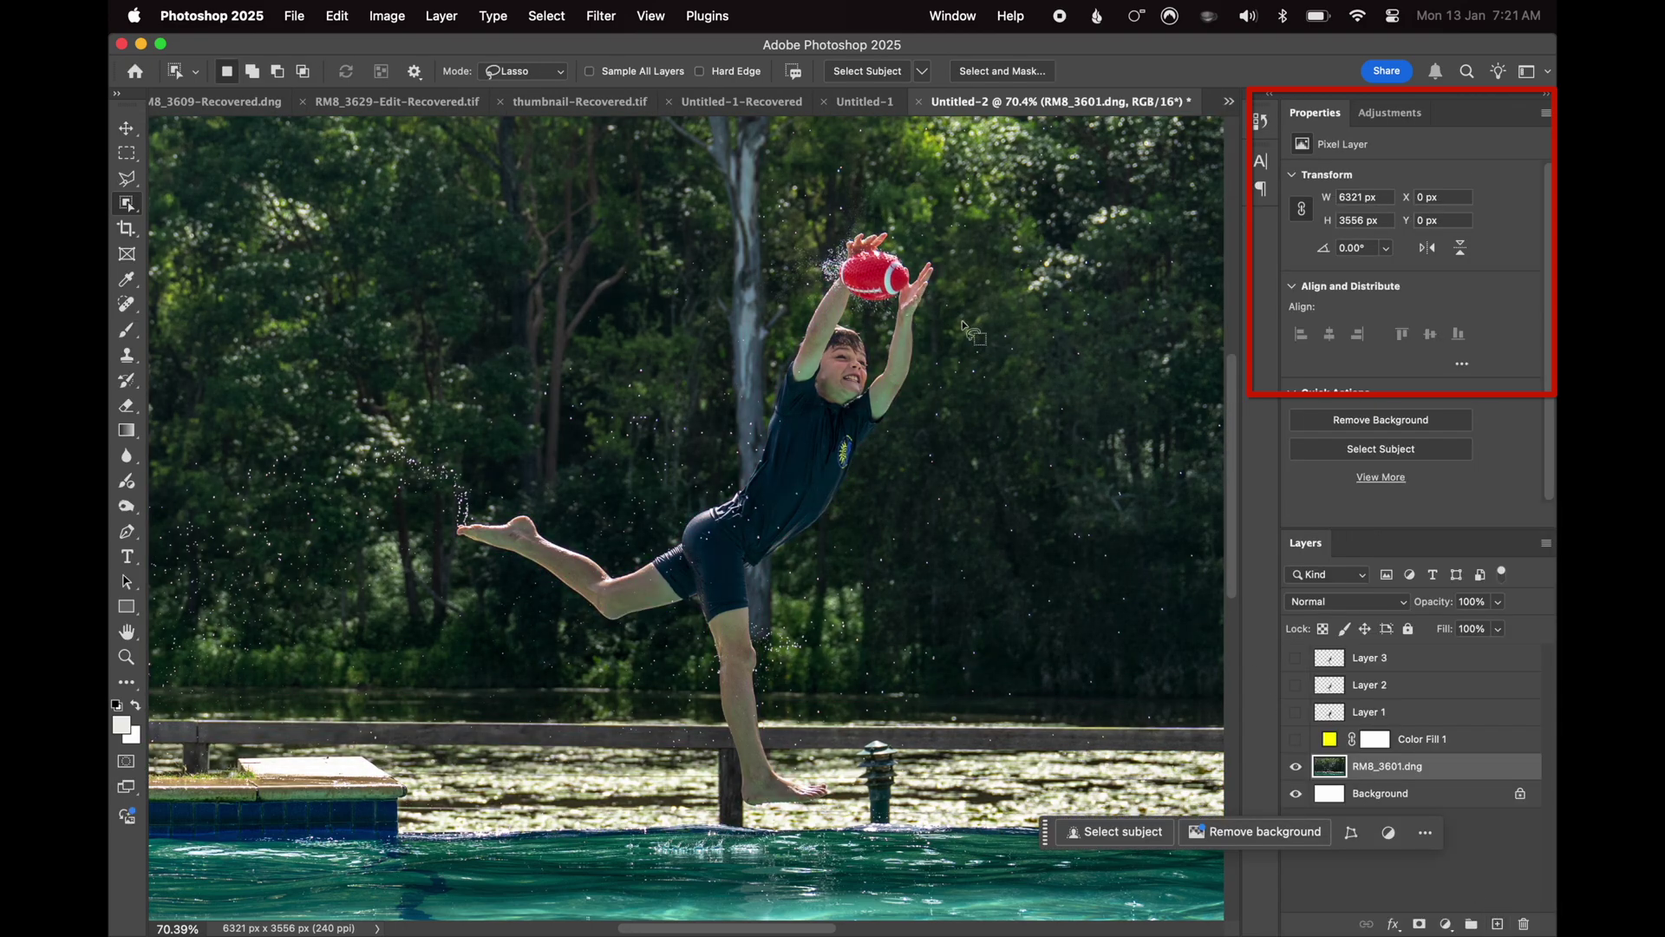
Paste the lassoed boy as Layer 4 on top, hide the photo and show the yellow fill
mouse_move(926, 327)
left_mouse_down()
mouse_move(902, 423)
mouse_move(848, 479)
mouse_move(763, 627)
mouse_move(753, 823)
mouse_move(535, 591)
mouse_move(811, 278)
mouse_move(926, 327)
left_mouse_up()
key("super+c")
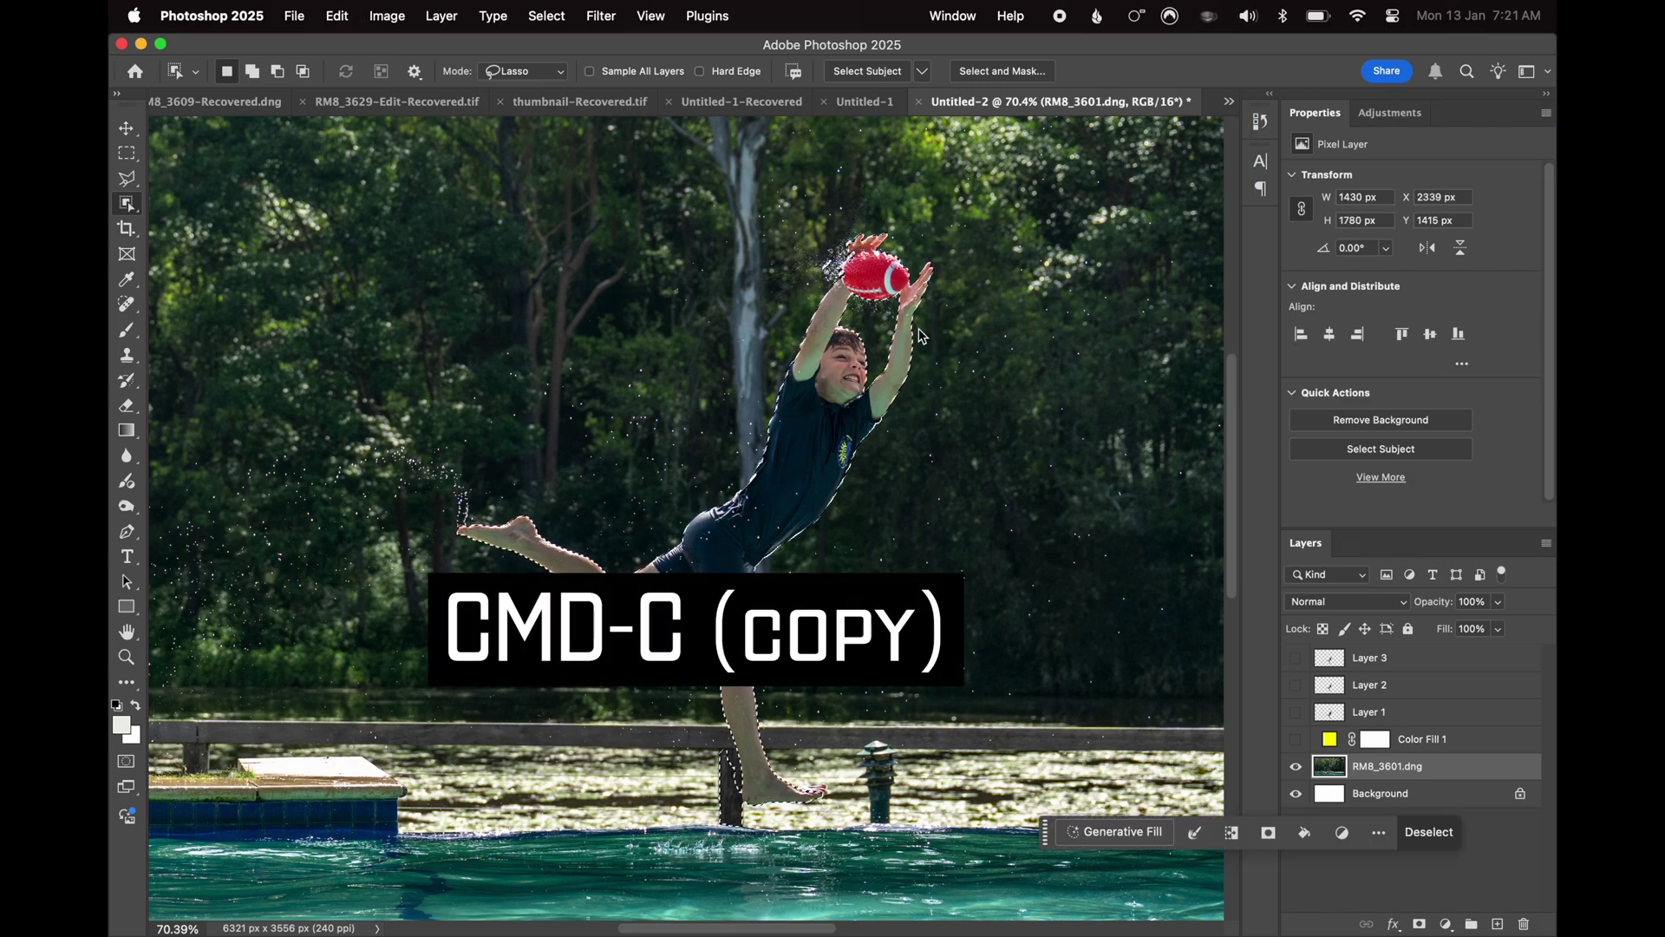
key("super+v")
left_click_drag(1366, 770, 1366, 658)
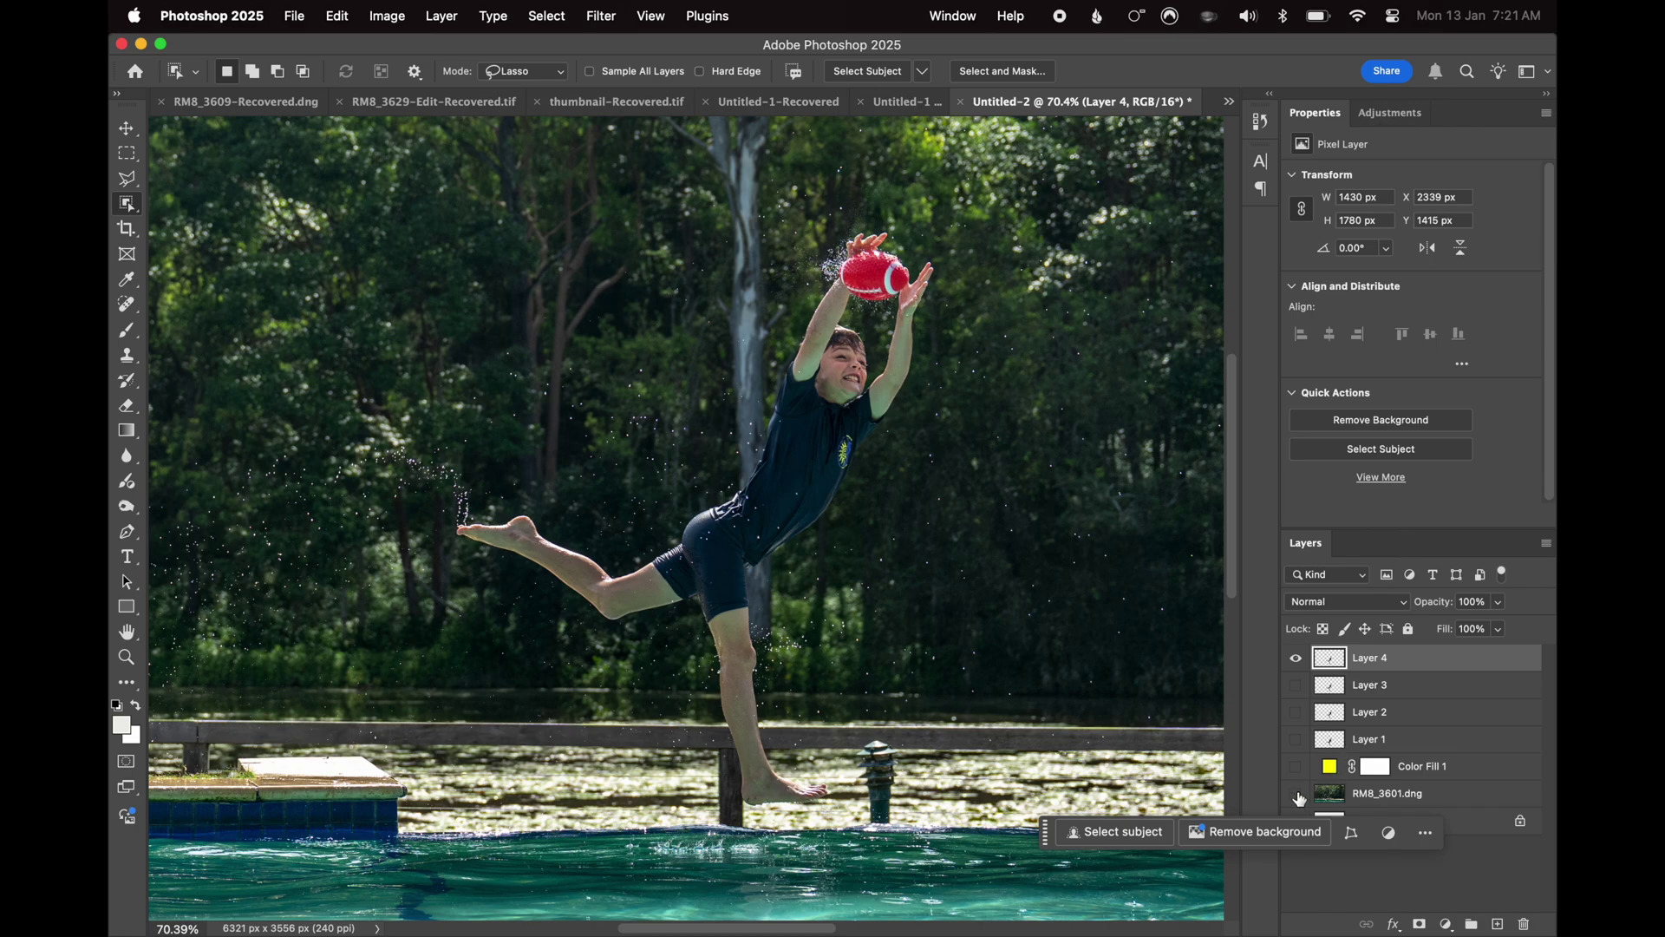
left_click(1296, 794)
left_click(1295, 767)
scroll(746, 568, "up", 10)
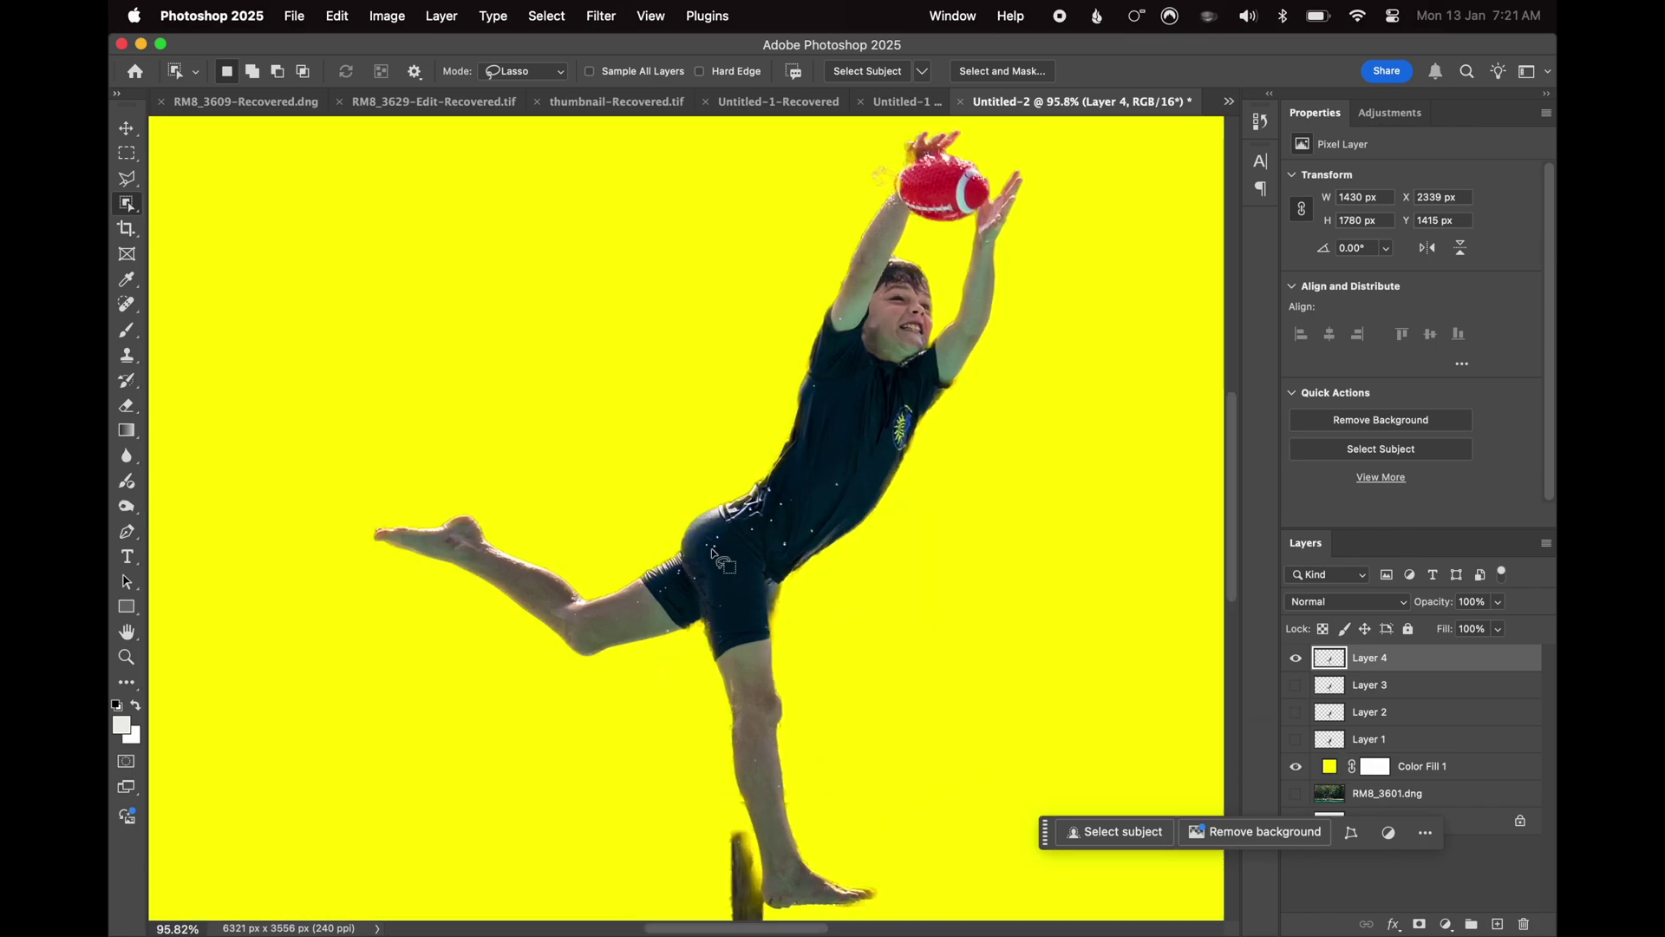
scroll(712, 553, "down", 5)
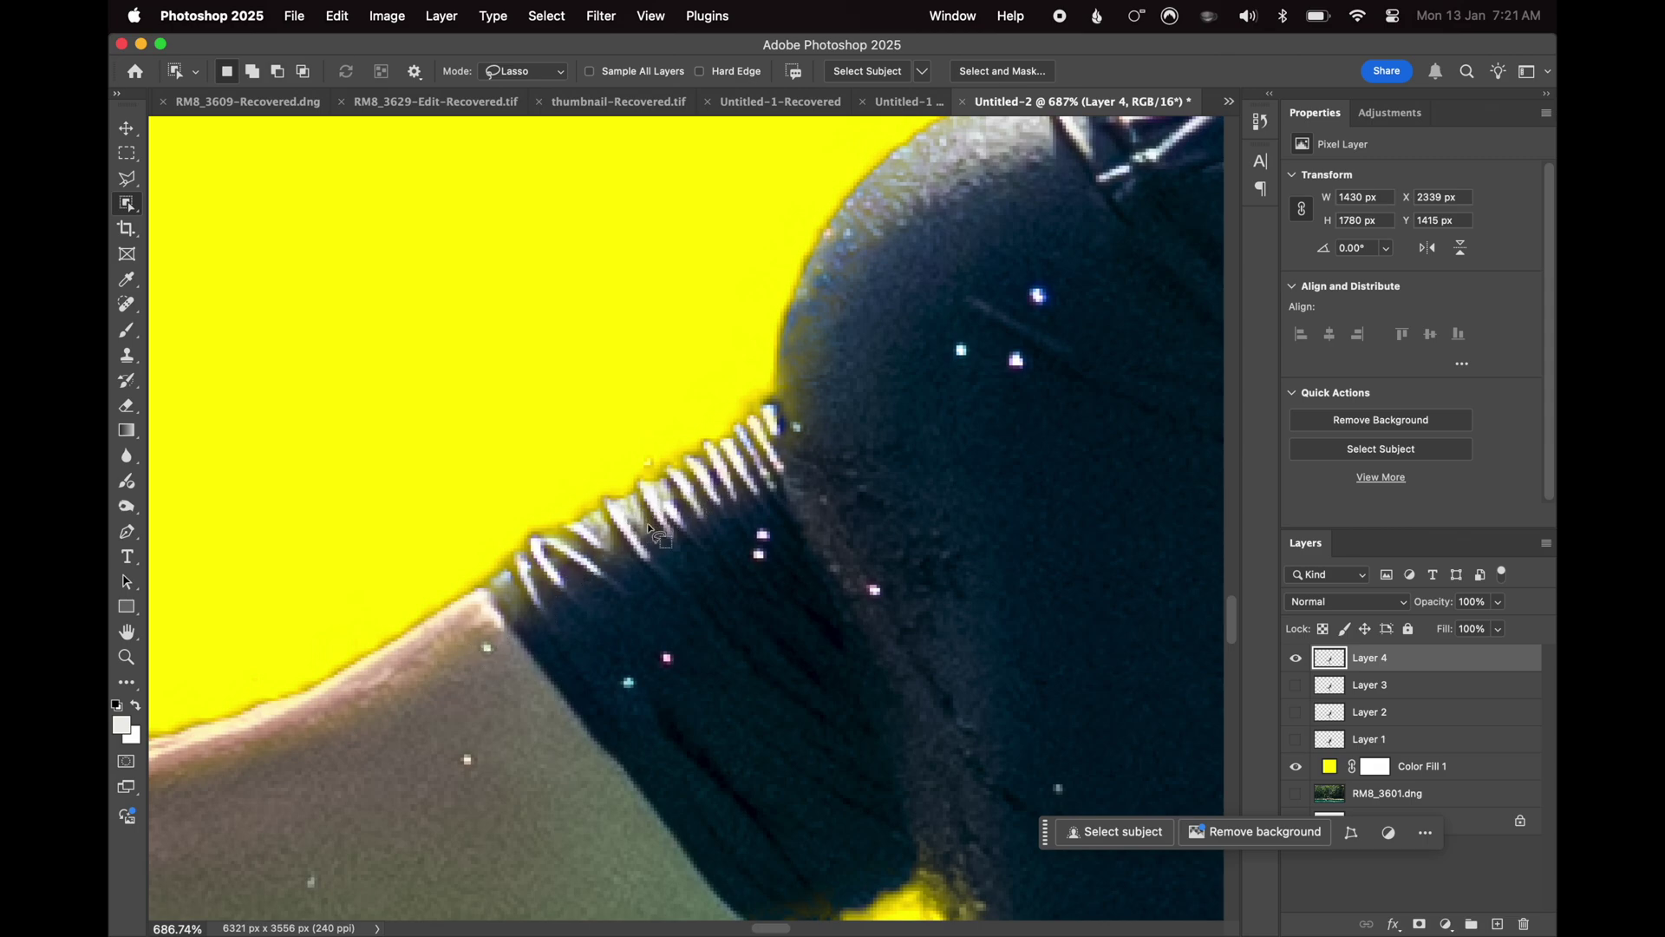
double_click(1327, 767)
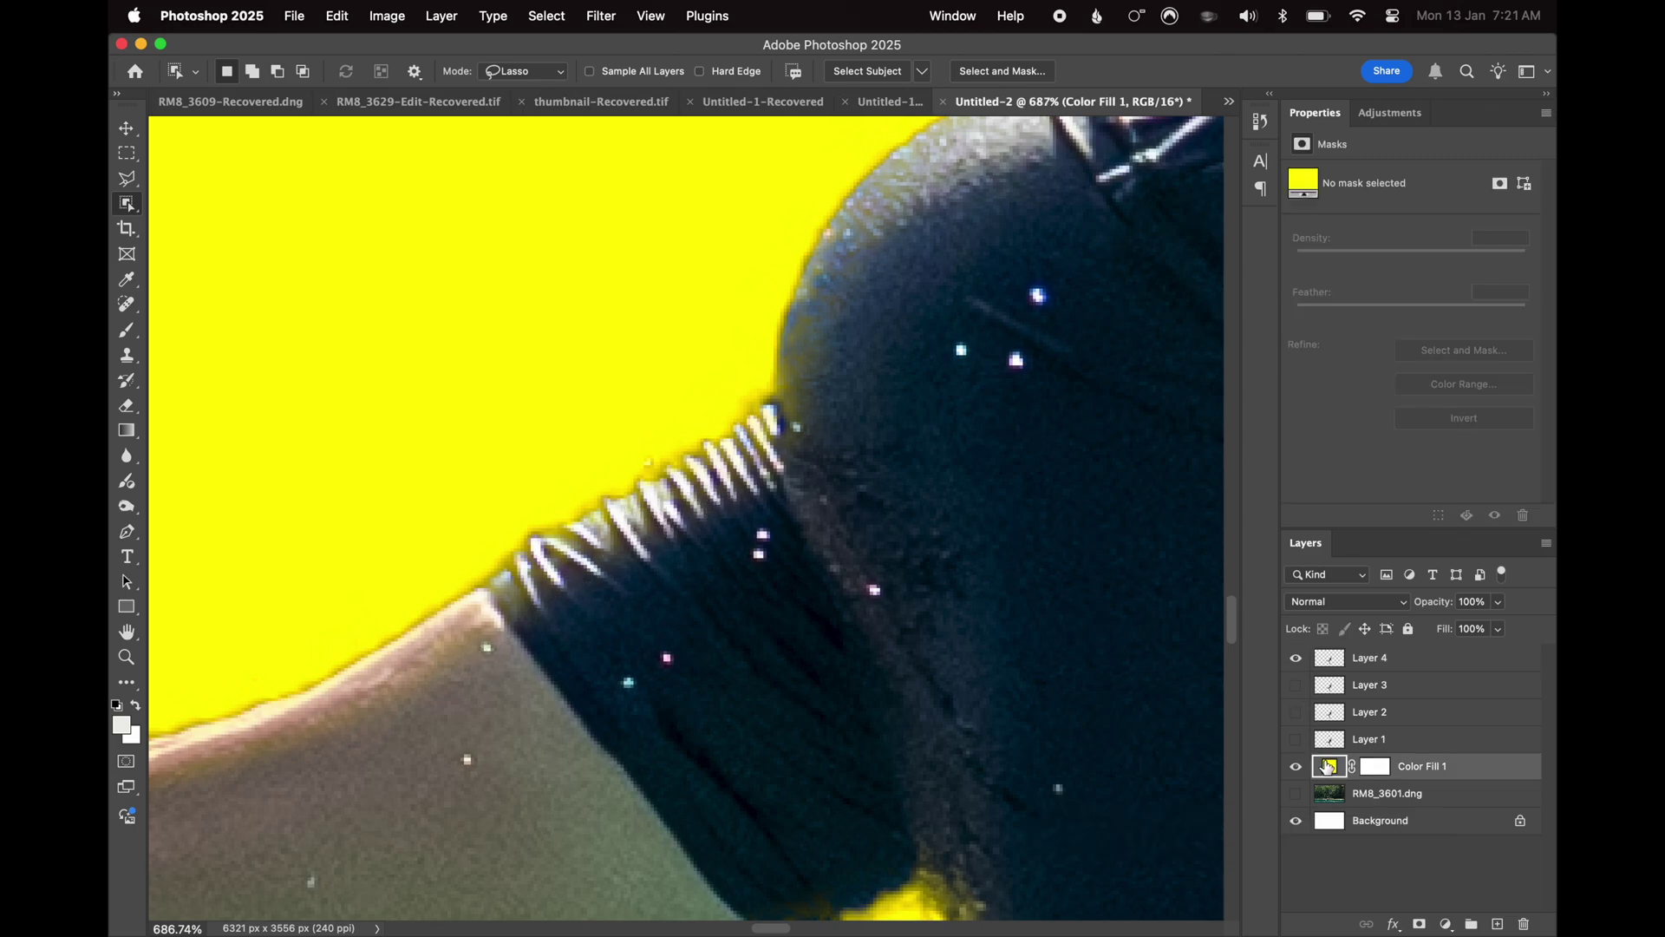
Change Color Fill 1's colour to red (ff002a)
left_click_drag(1067, 663, 1065, 554)
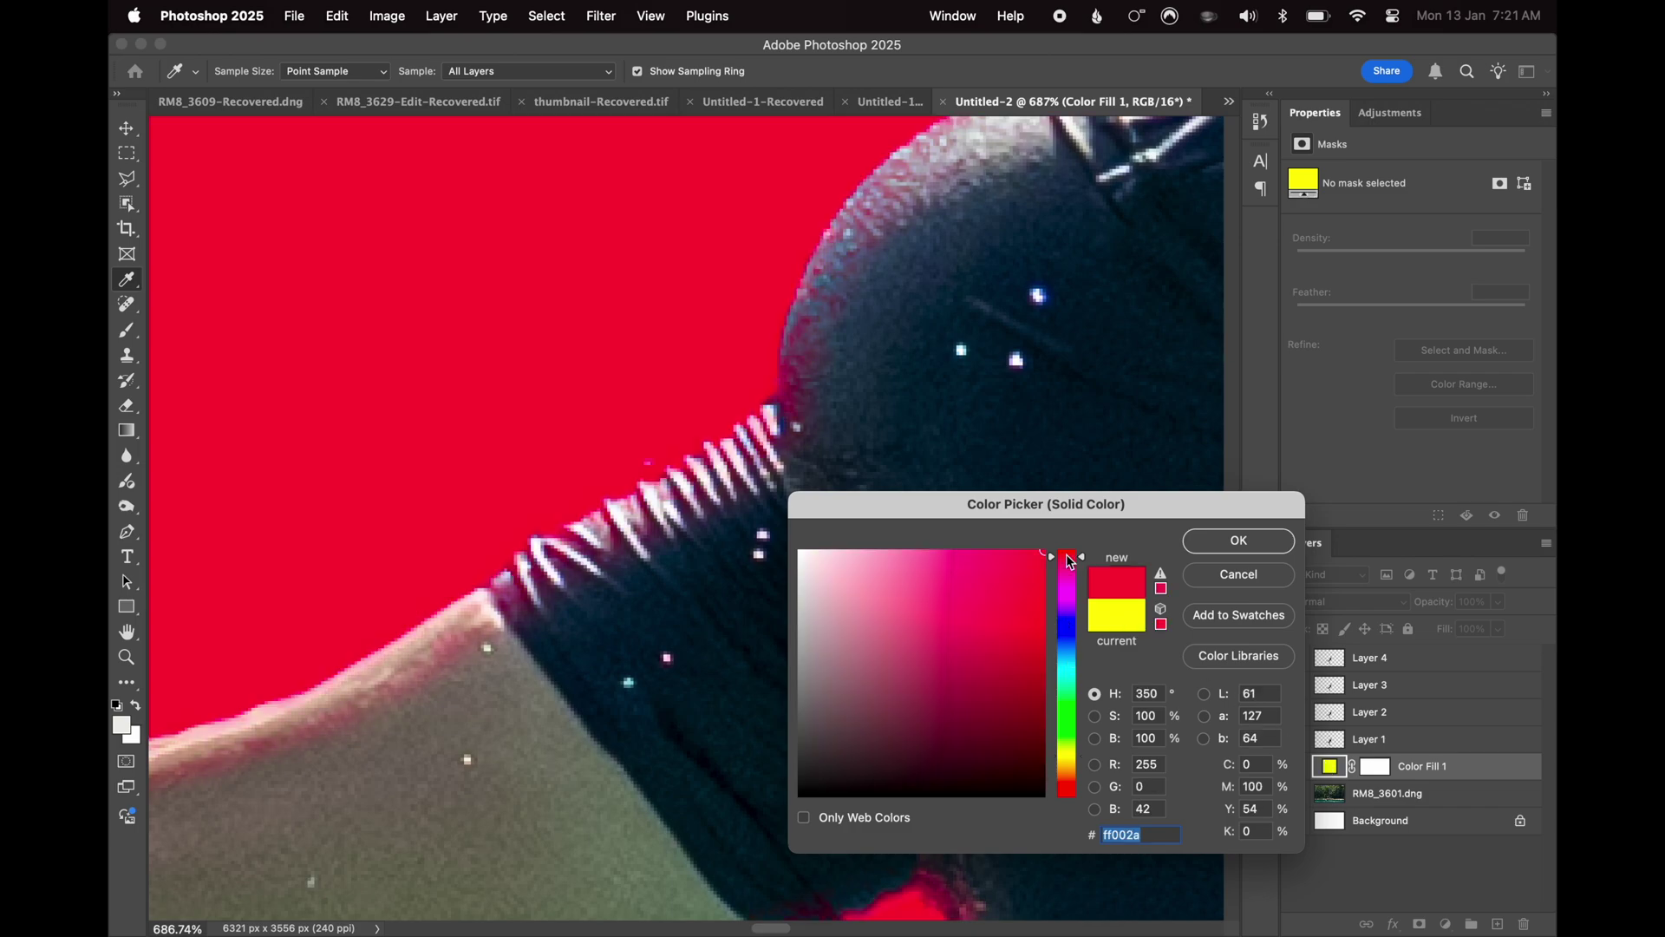
left_click(1238, 541)
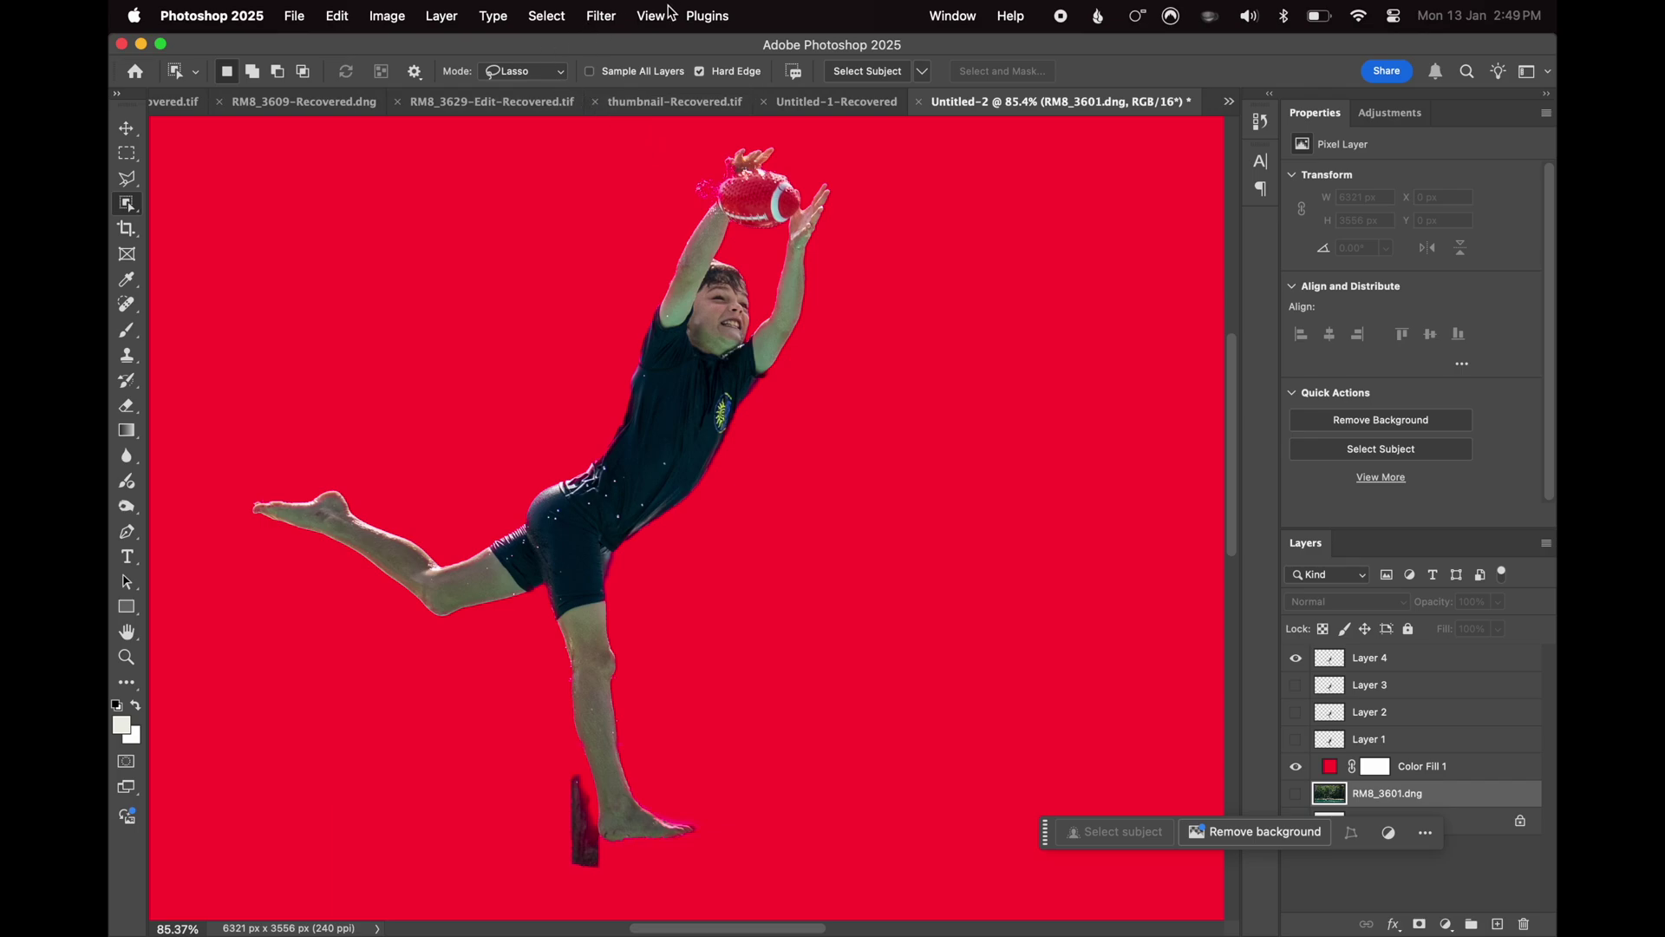
left_click(652, 16)
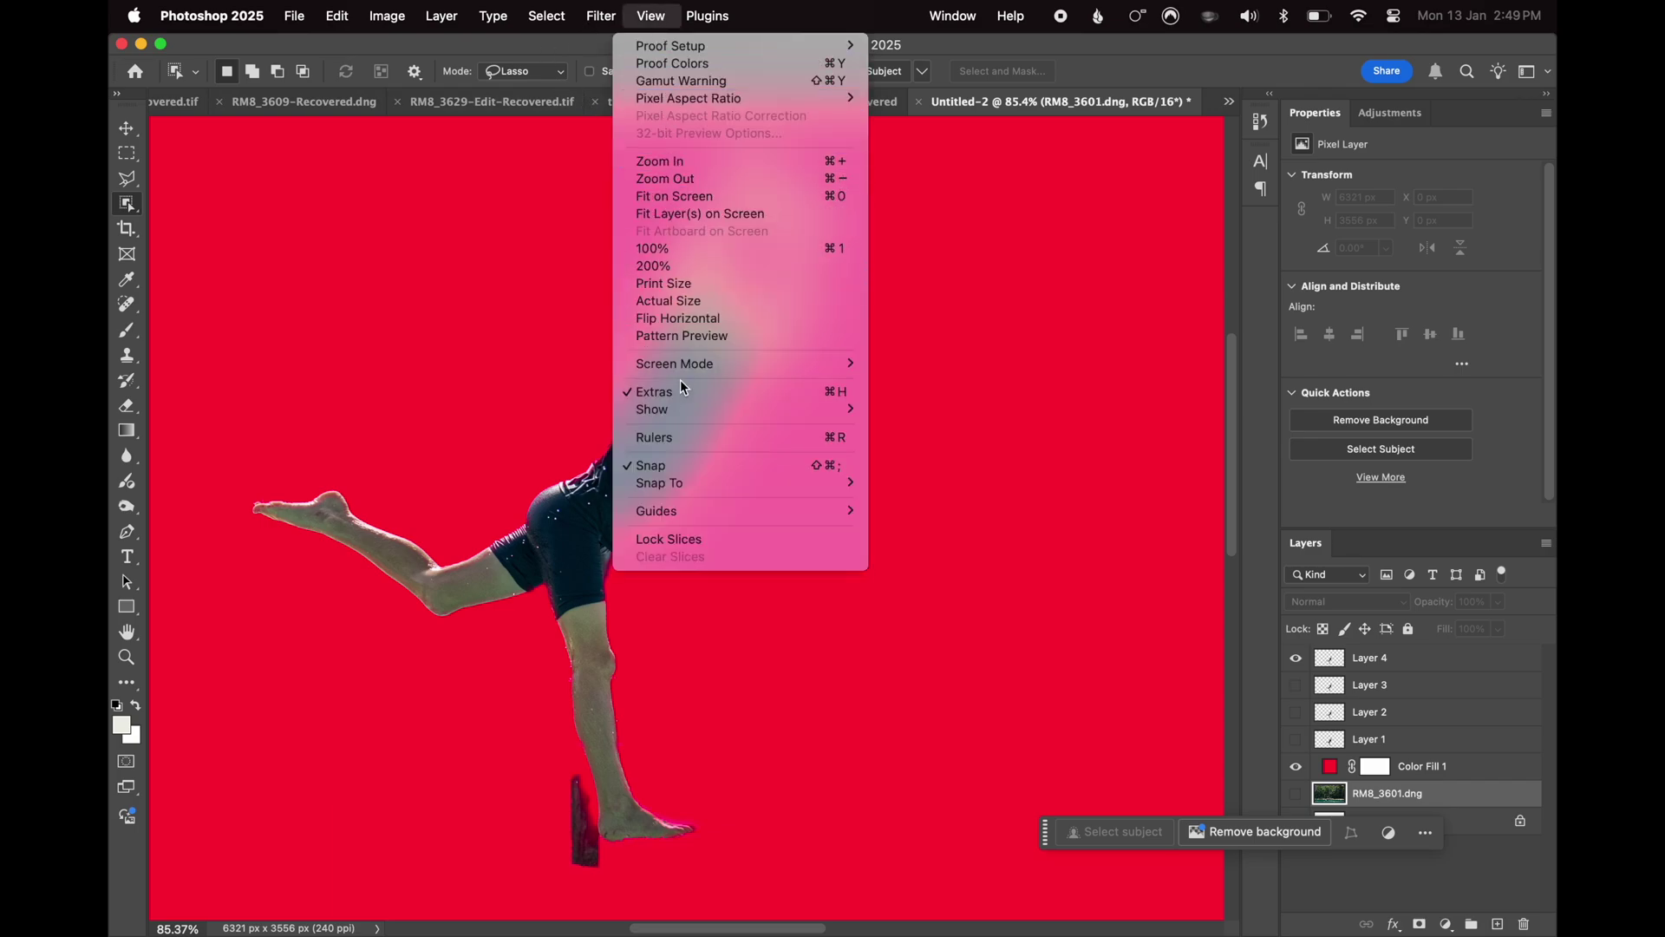
Show the rulers and add horizontal and vertical guides crossing at the boy's shoulder
left_click(684, 436)
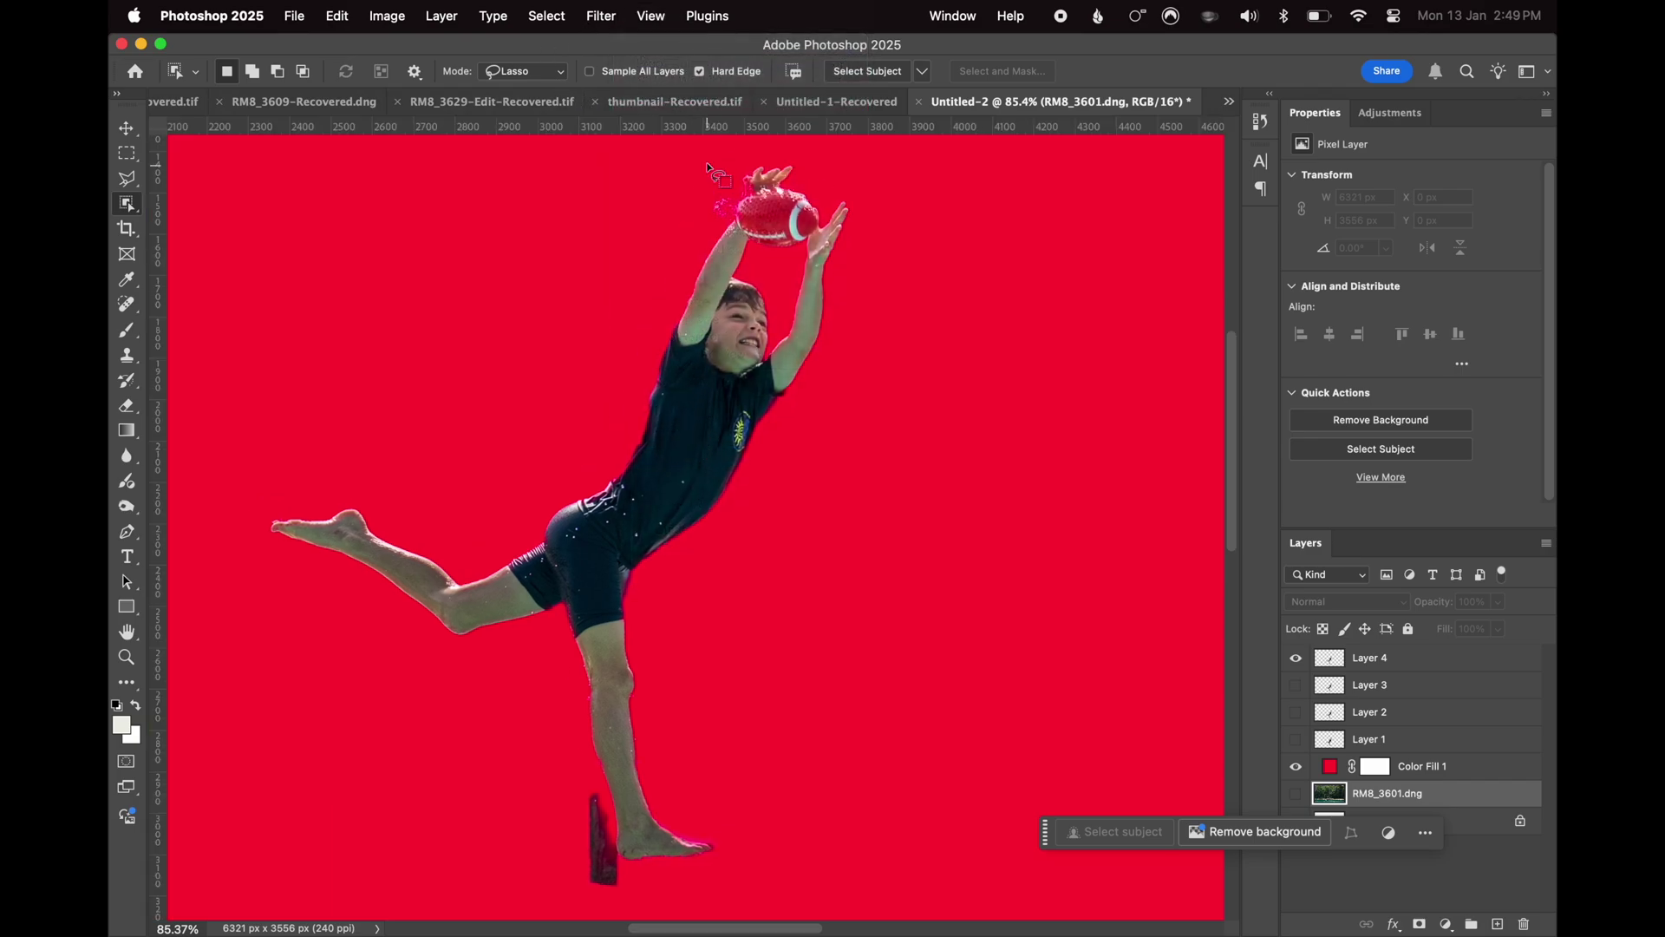
left_click_drag(719, 130, 744, 394)
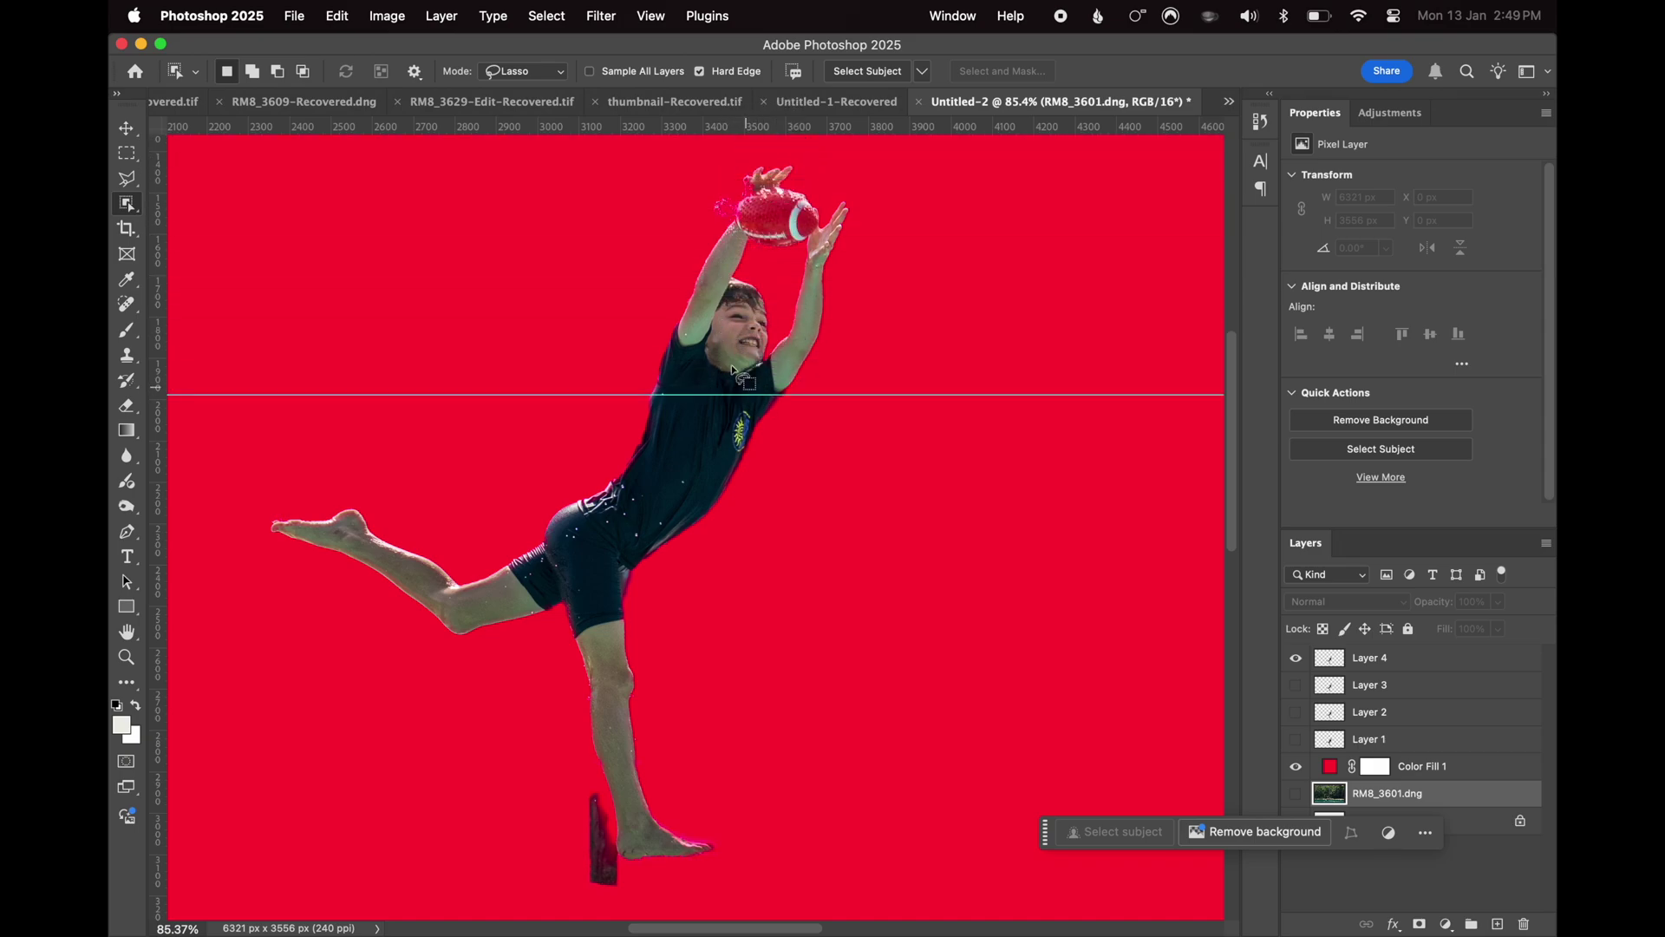
mouse_move(159, 214)
left_mouse_down()
mouse_move(221, 202)
mouse_move(757, 262)
left_mouse_up()
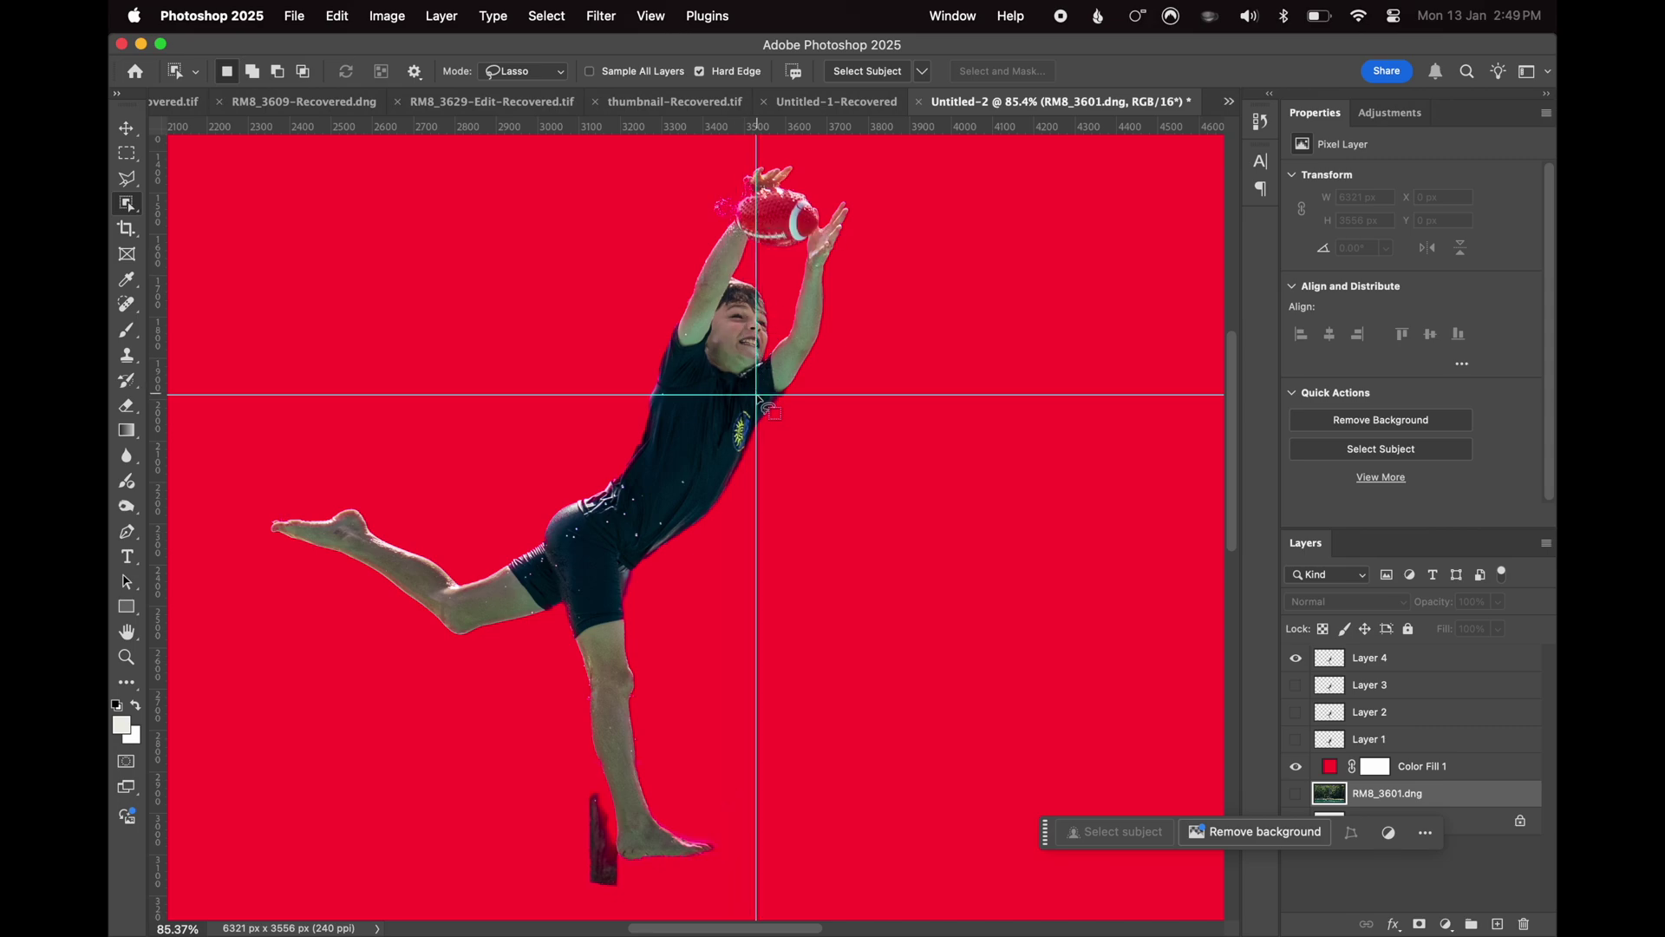
Make the RM8_3601.dng photo layer active and select the Clone Stamp tool
scroll(762, 400, "up", 6)
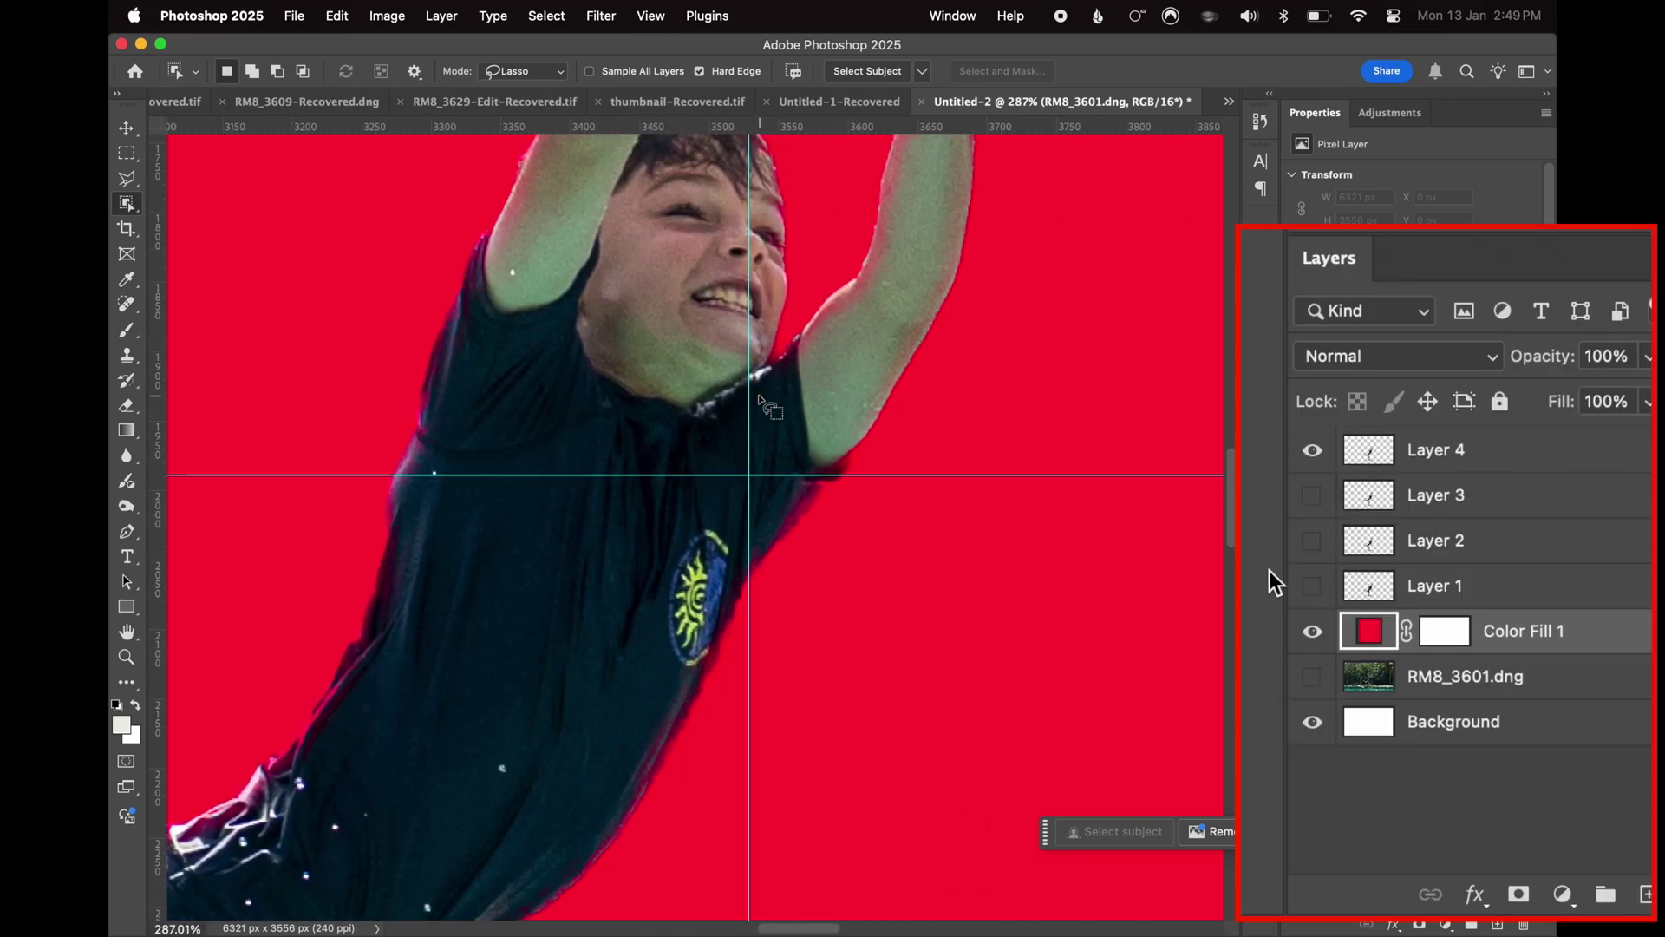
scroll(761, 401, "up", 2)
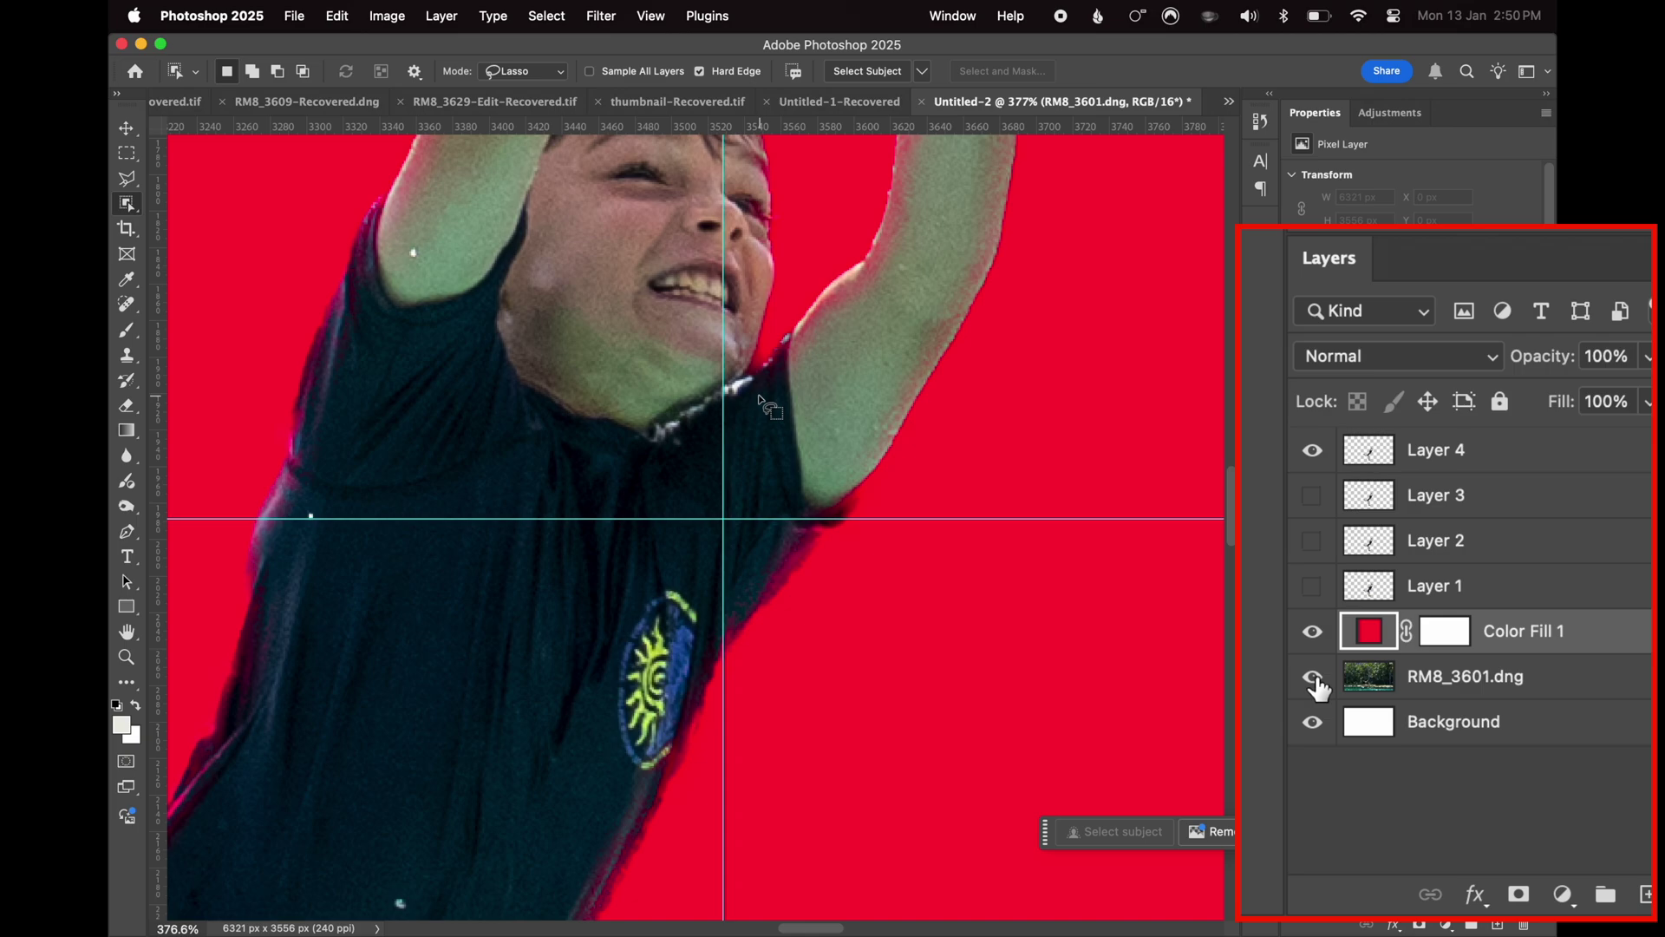
scroll(760, 401, "left", 3)
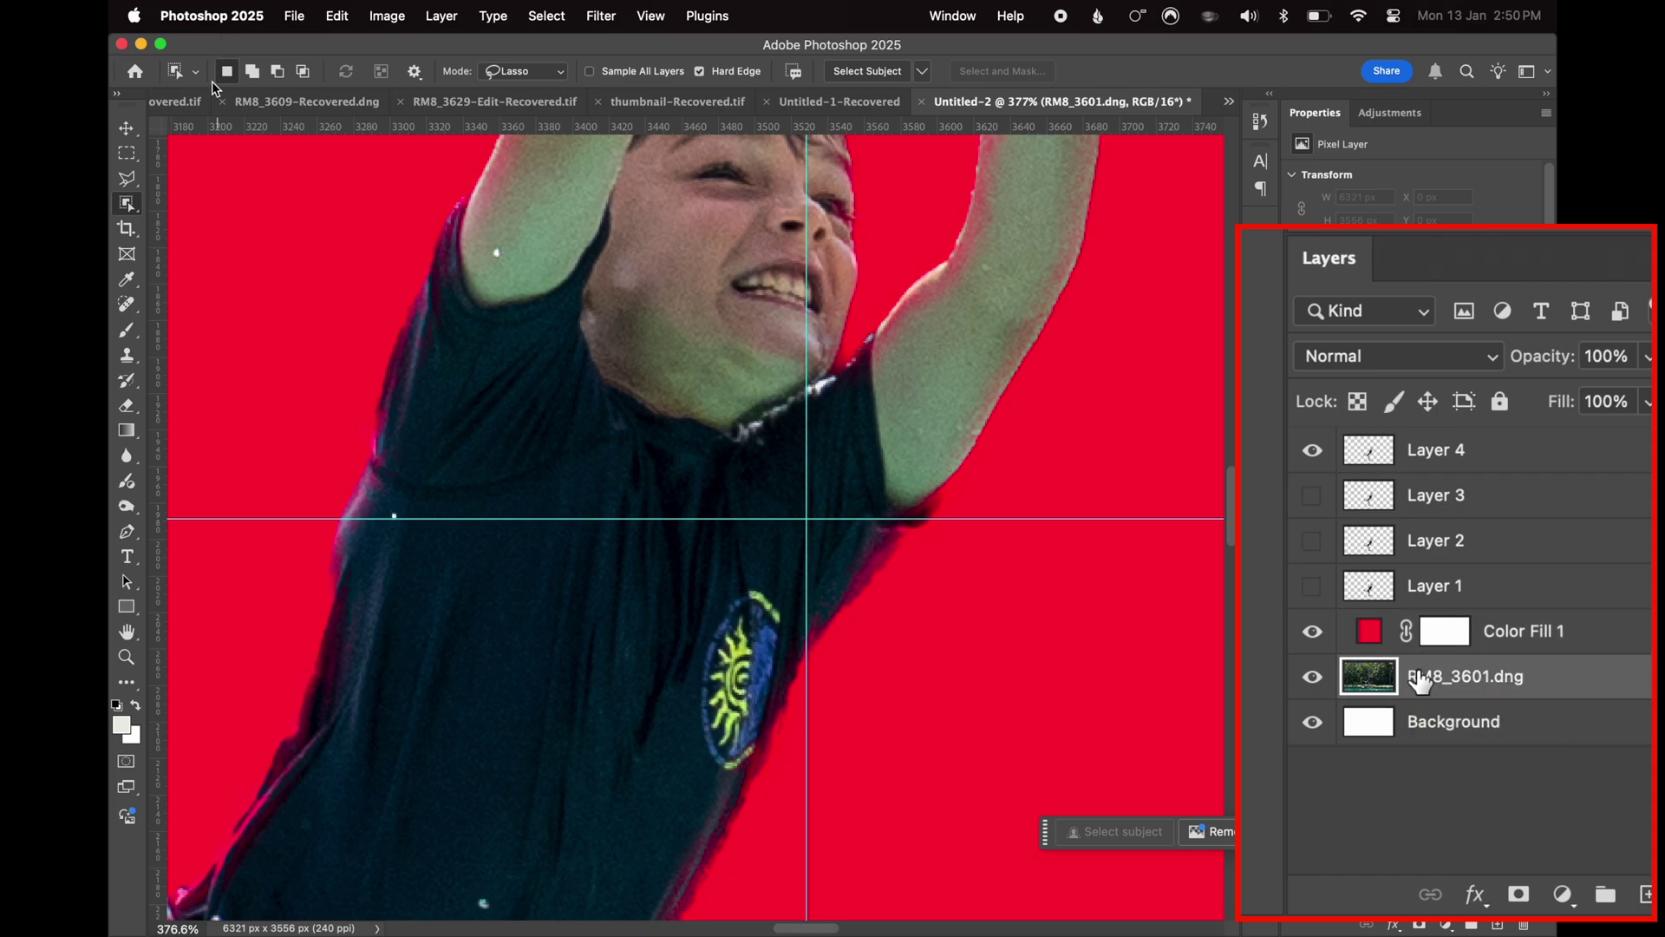
left_click(1420, 681)
key("s")
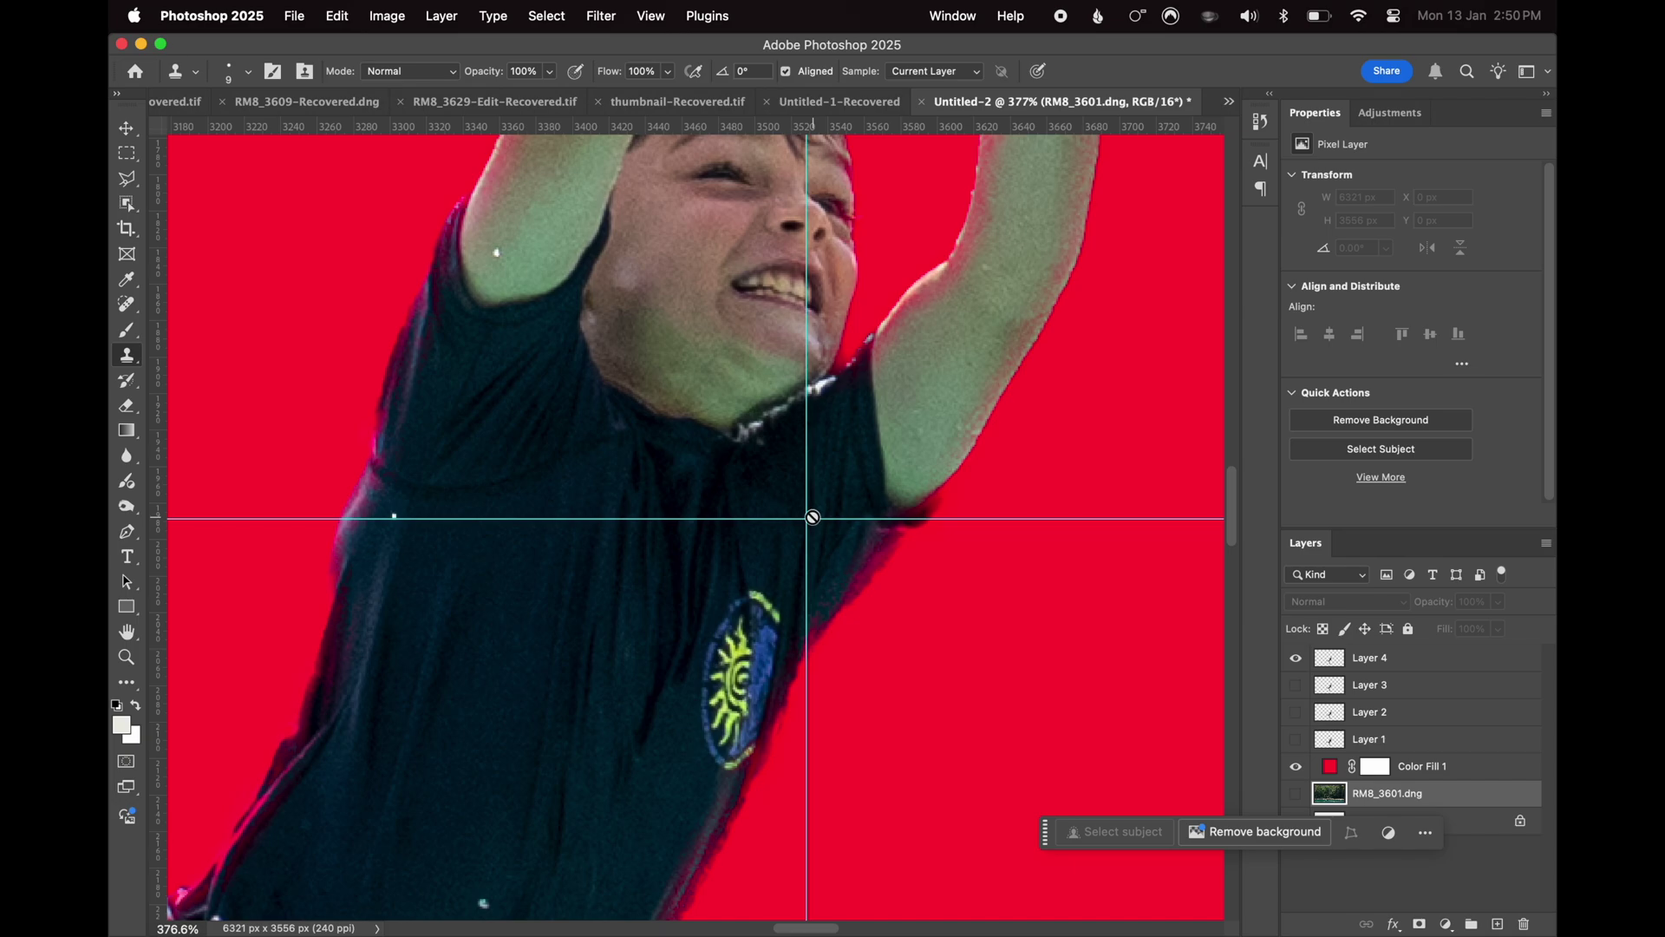
Set the Clone Stamp brush hardness to 100%, show RM8_3601.dng, and make Layer 4 active
left_click(248, 72)
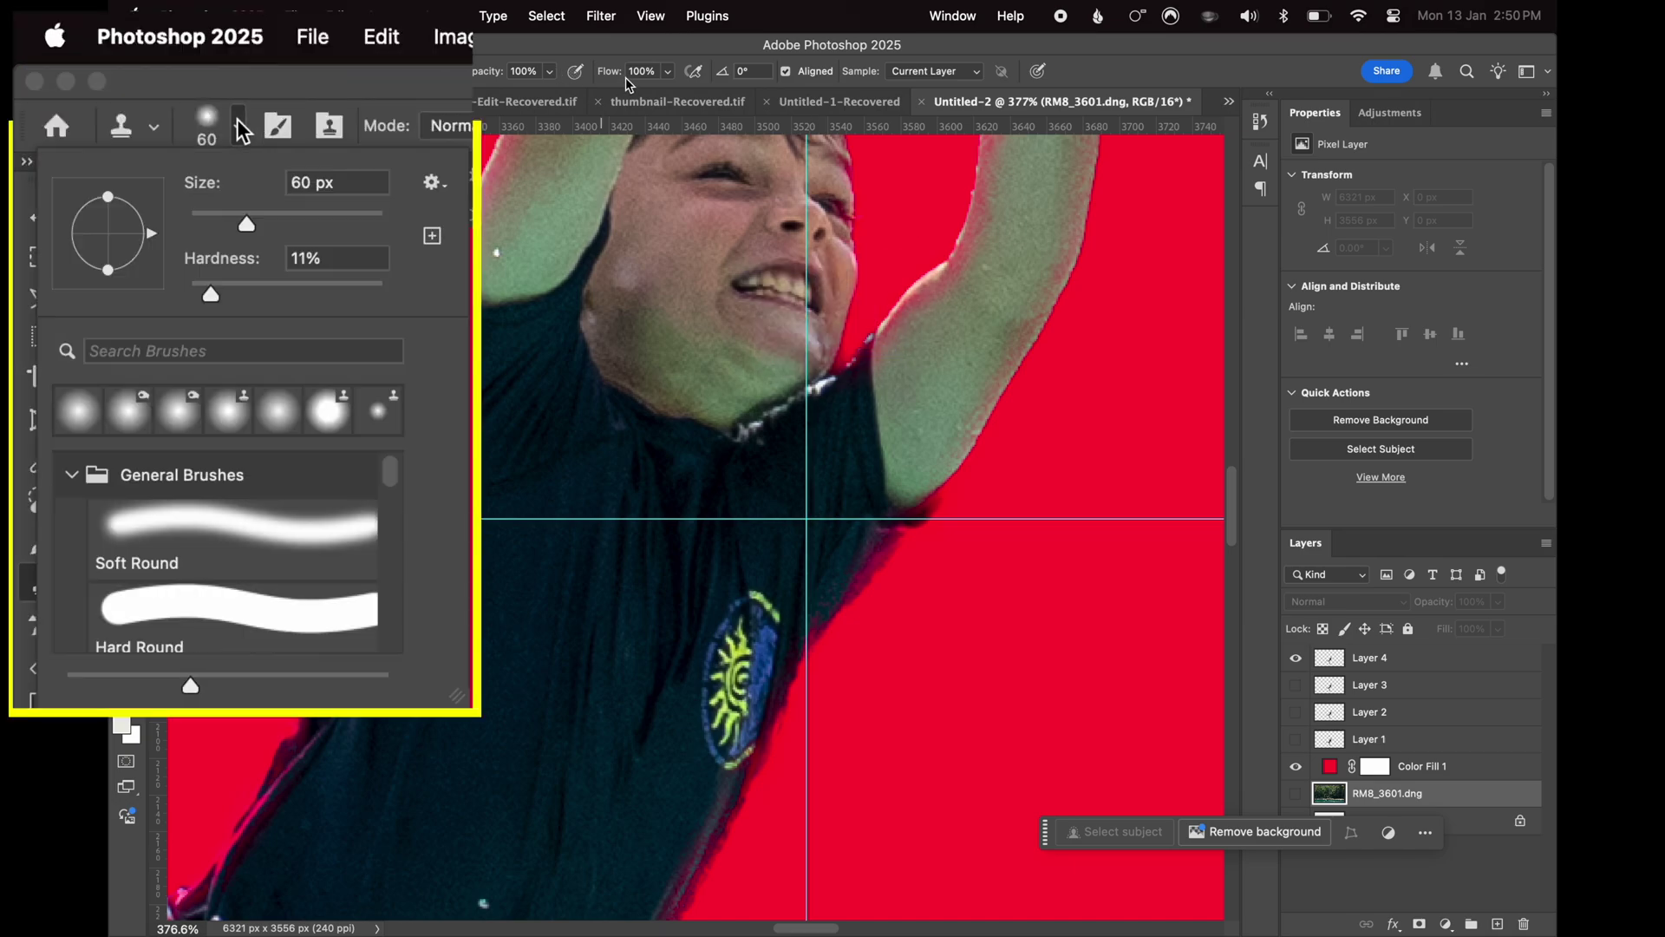
left_click_drag(231, 177, 229, 177)
left_click_drag(210, 295, 383, 305)
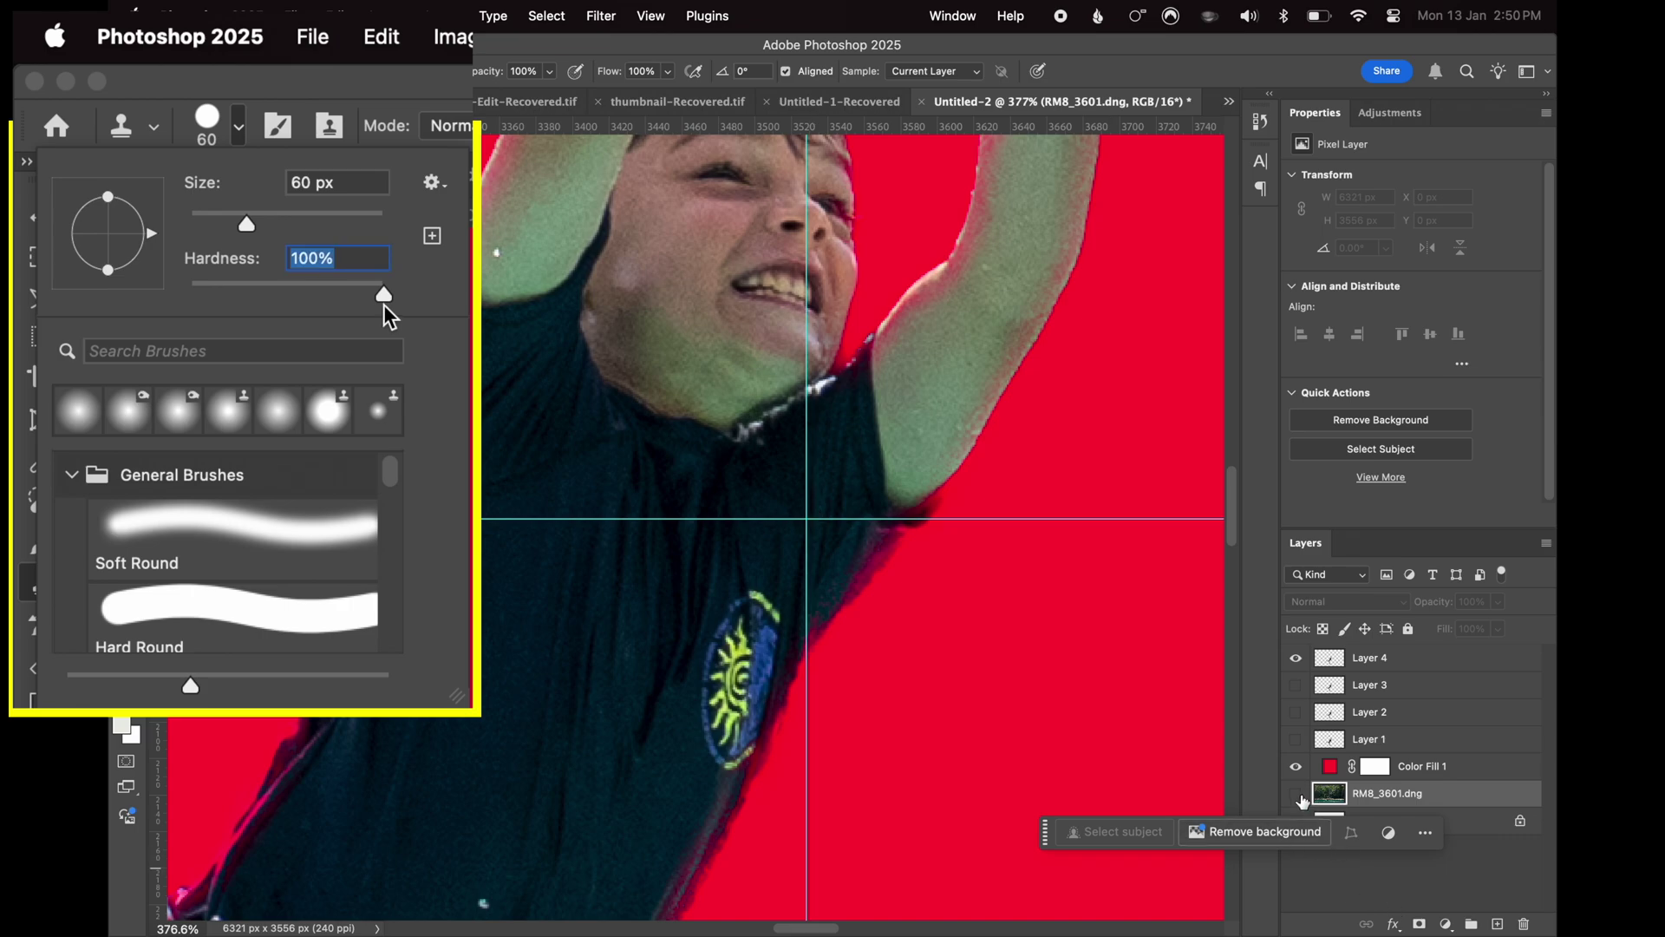
left_click(1295, 794)
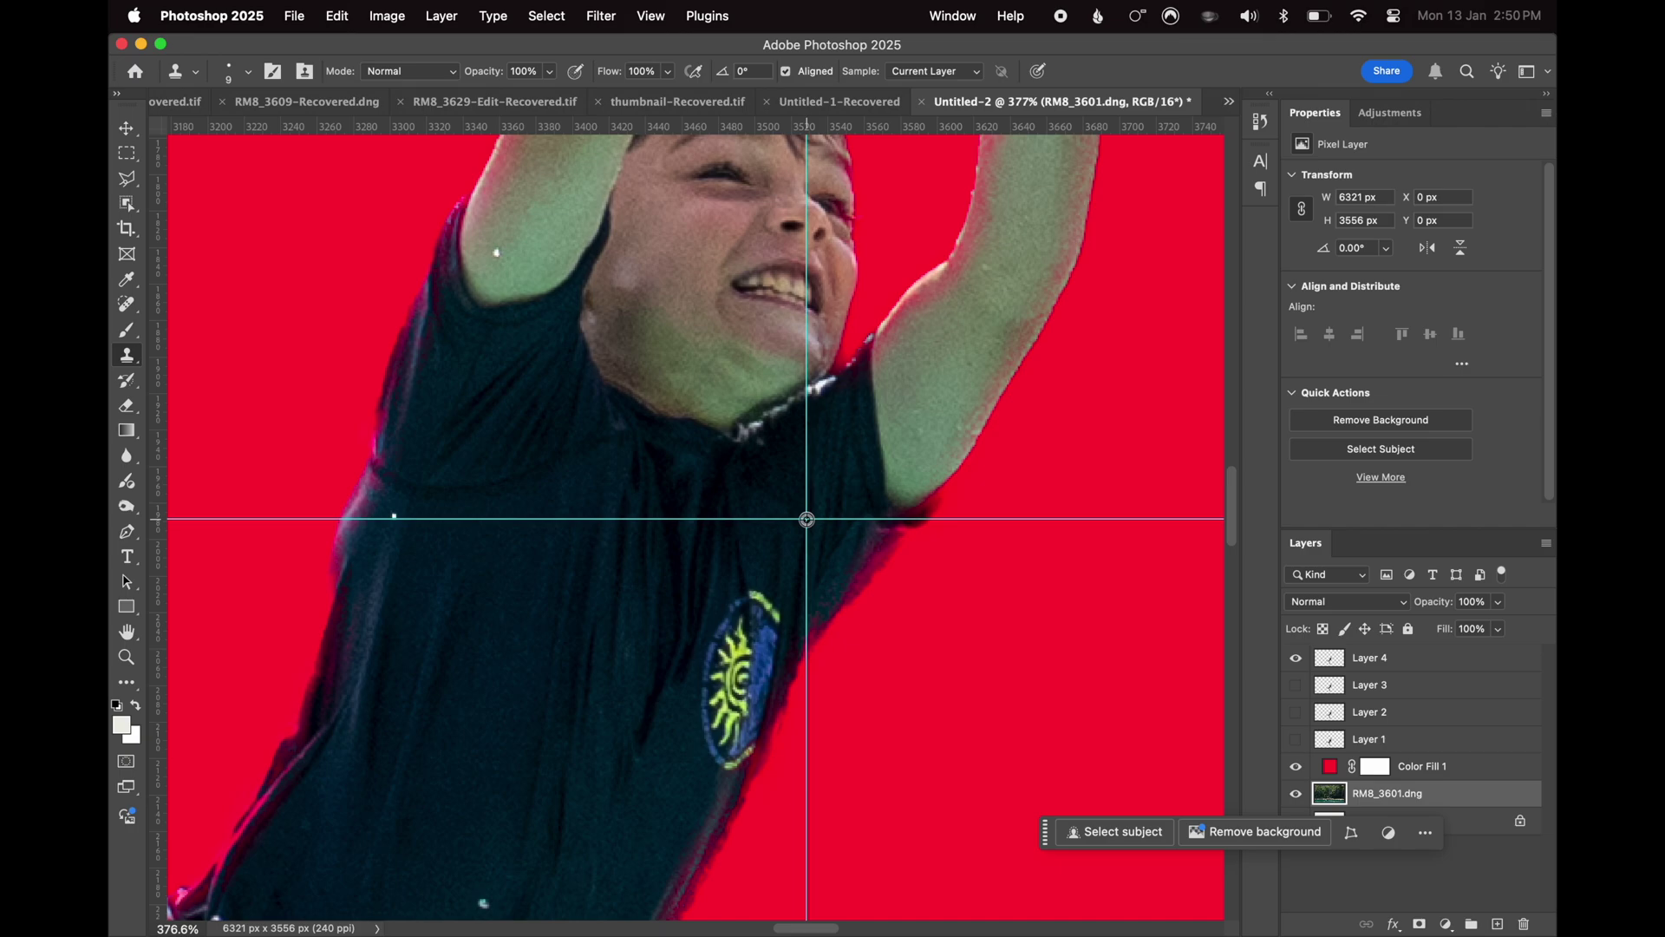
left_click(1395, 665)
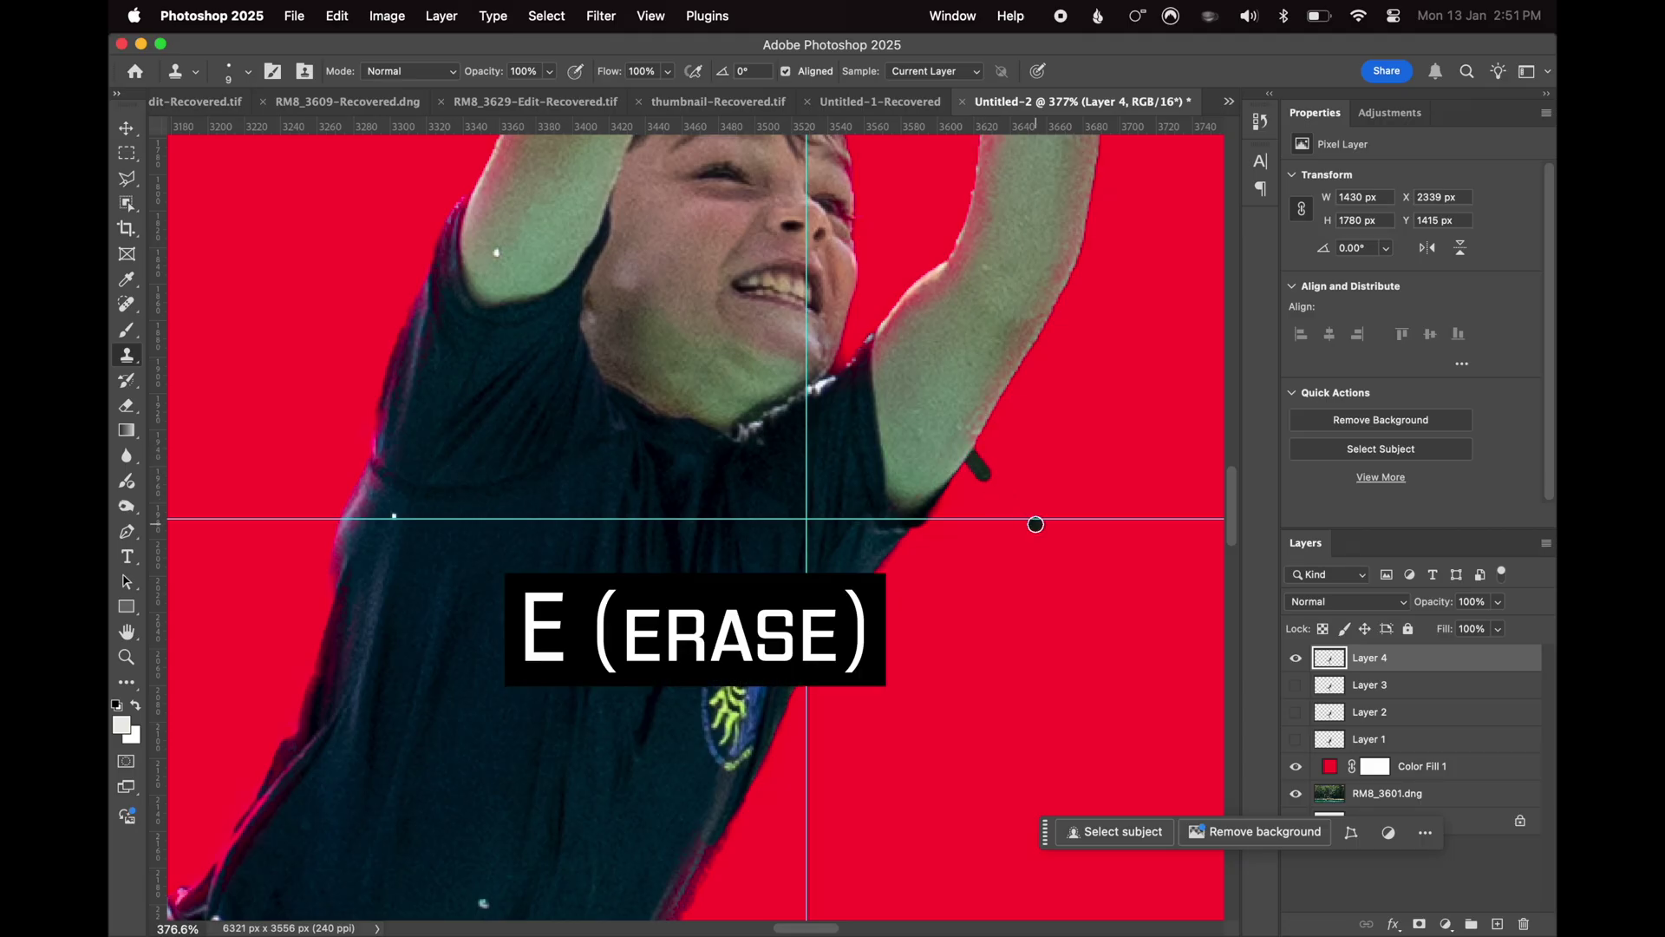
Switch to the Eraser at 100% hardness, then select the Color Fill 1 layer
key("e")
left_click(248, 71)
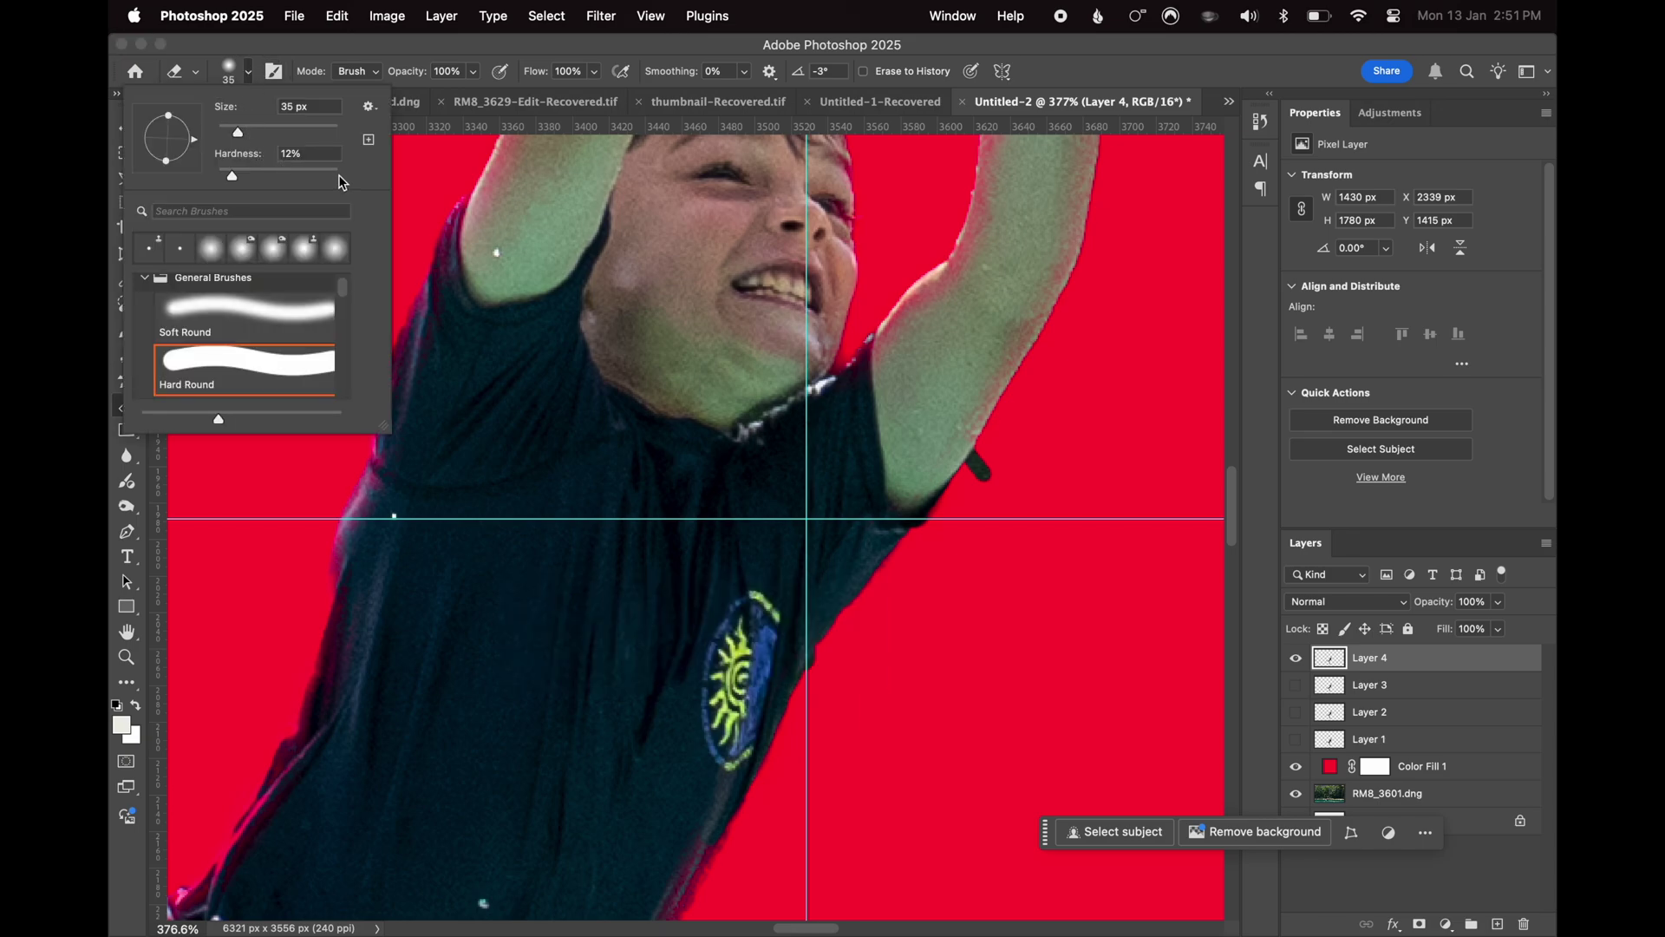
left_click(338, 174)
left_click(1012, 492)
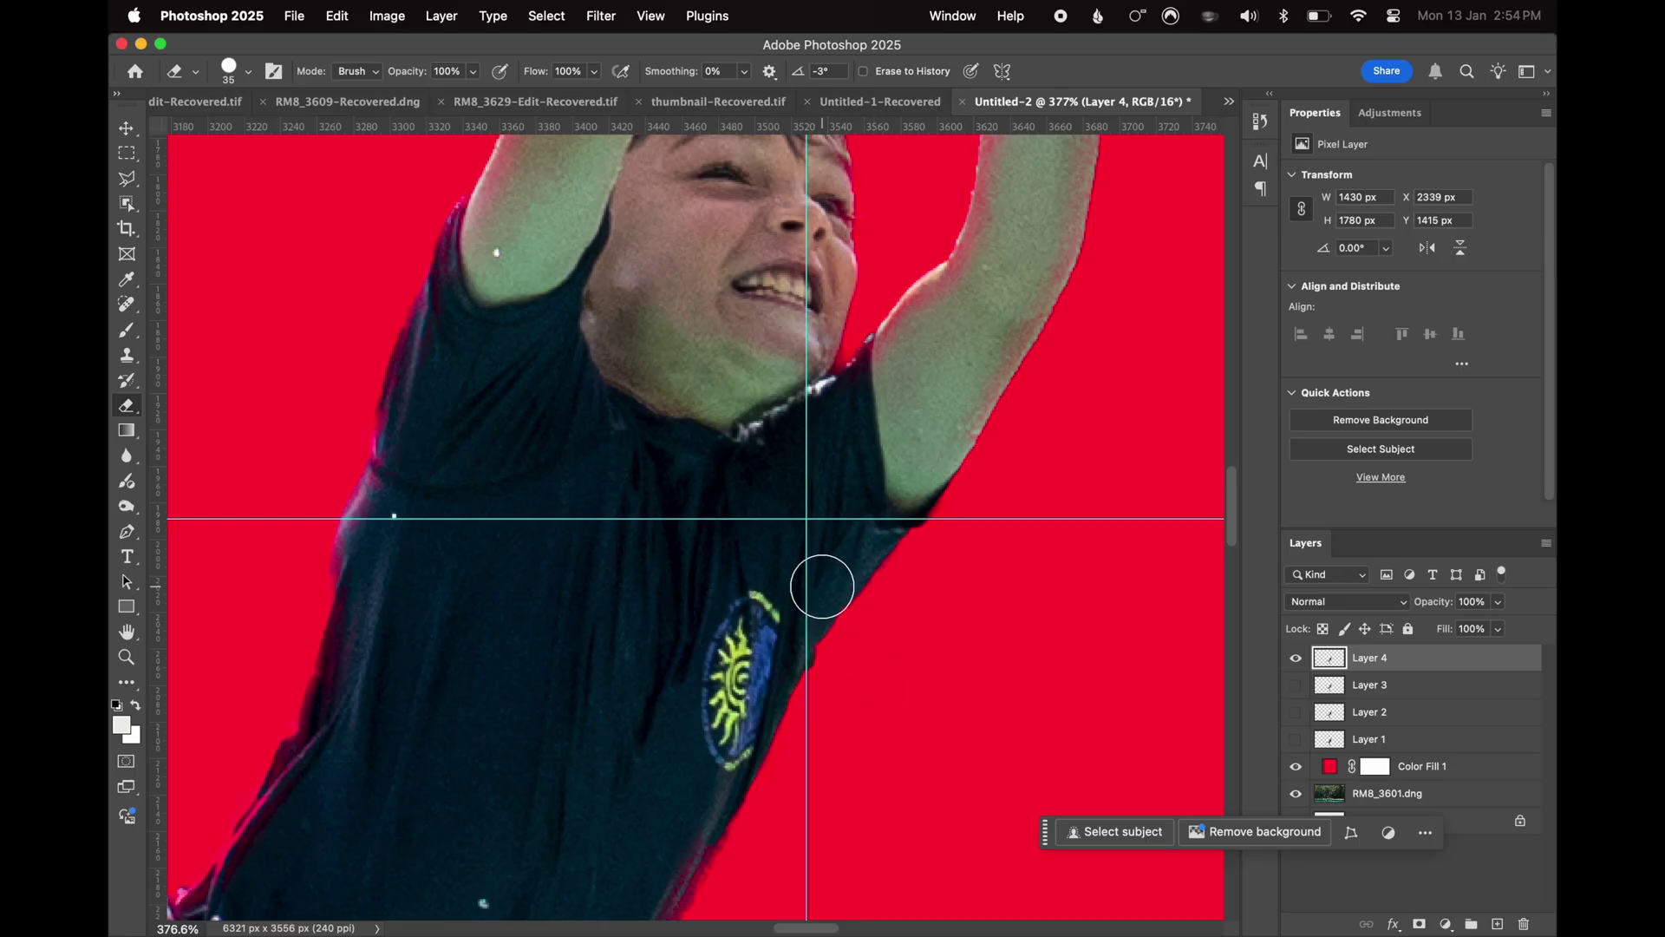
left_click(1332, 767)
Change the Color Fill 1 colour to bright green
double_click(1332, 767)
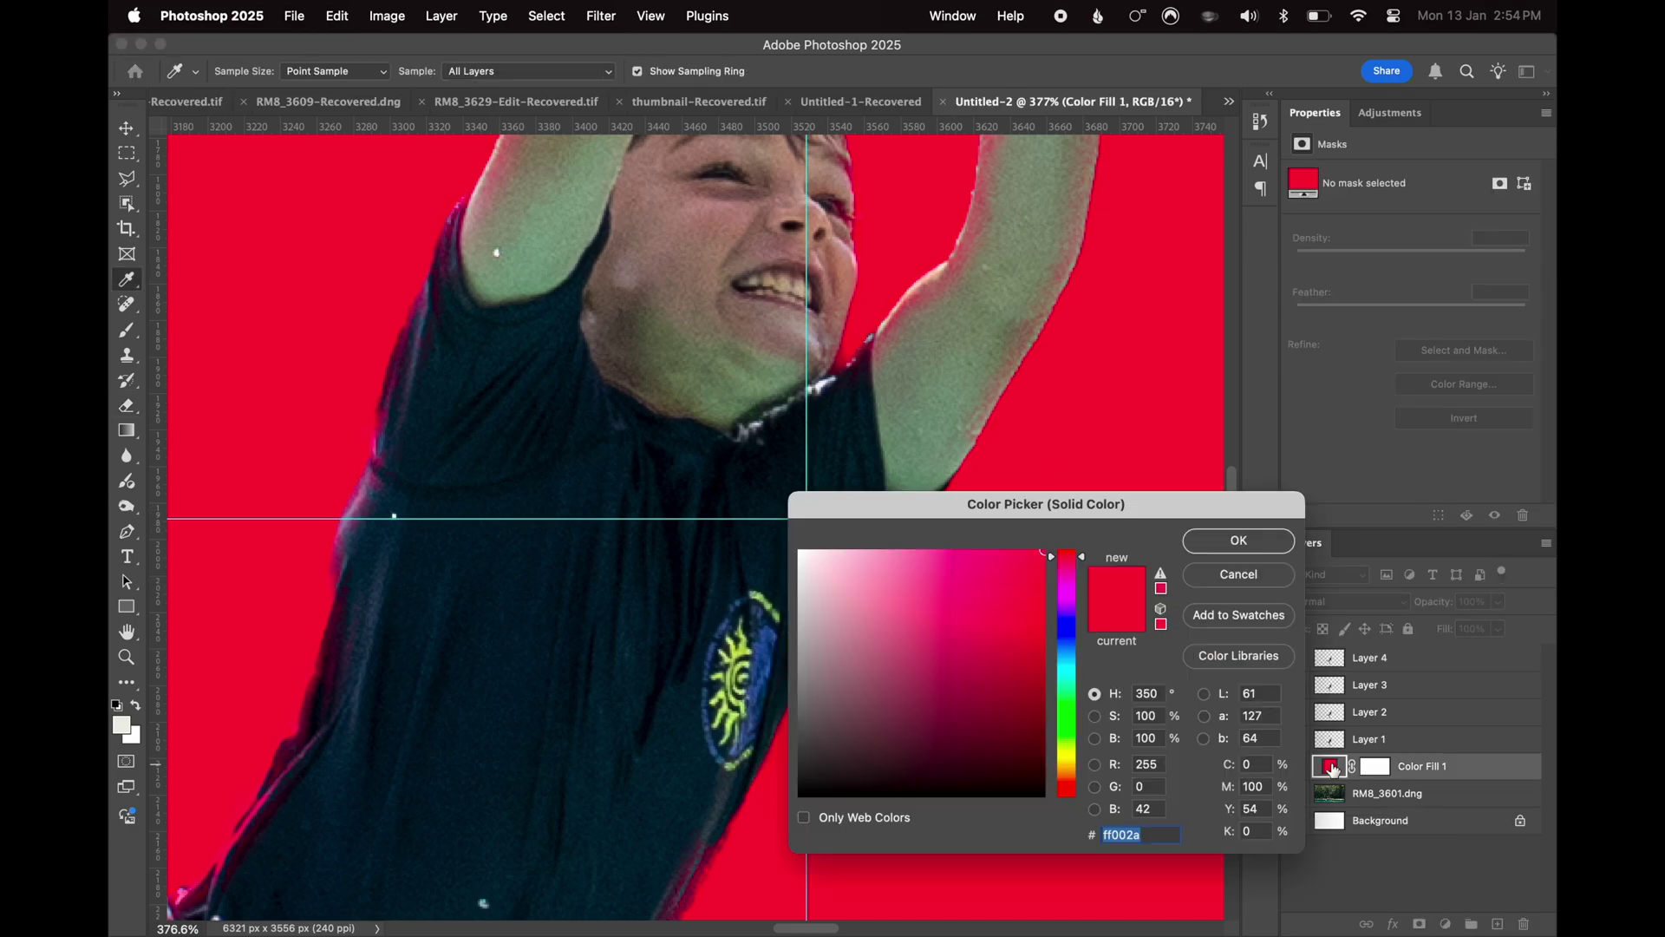
left_click(1073, 725)
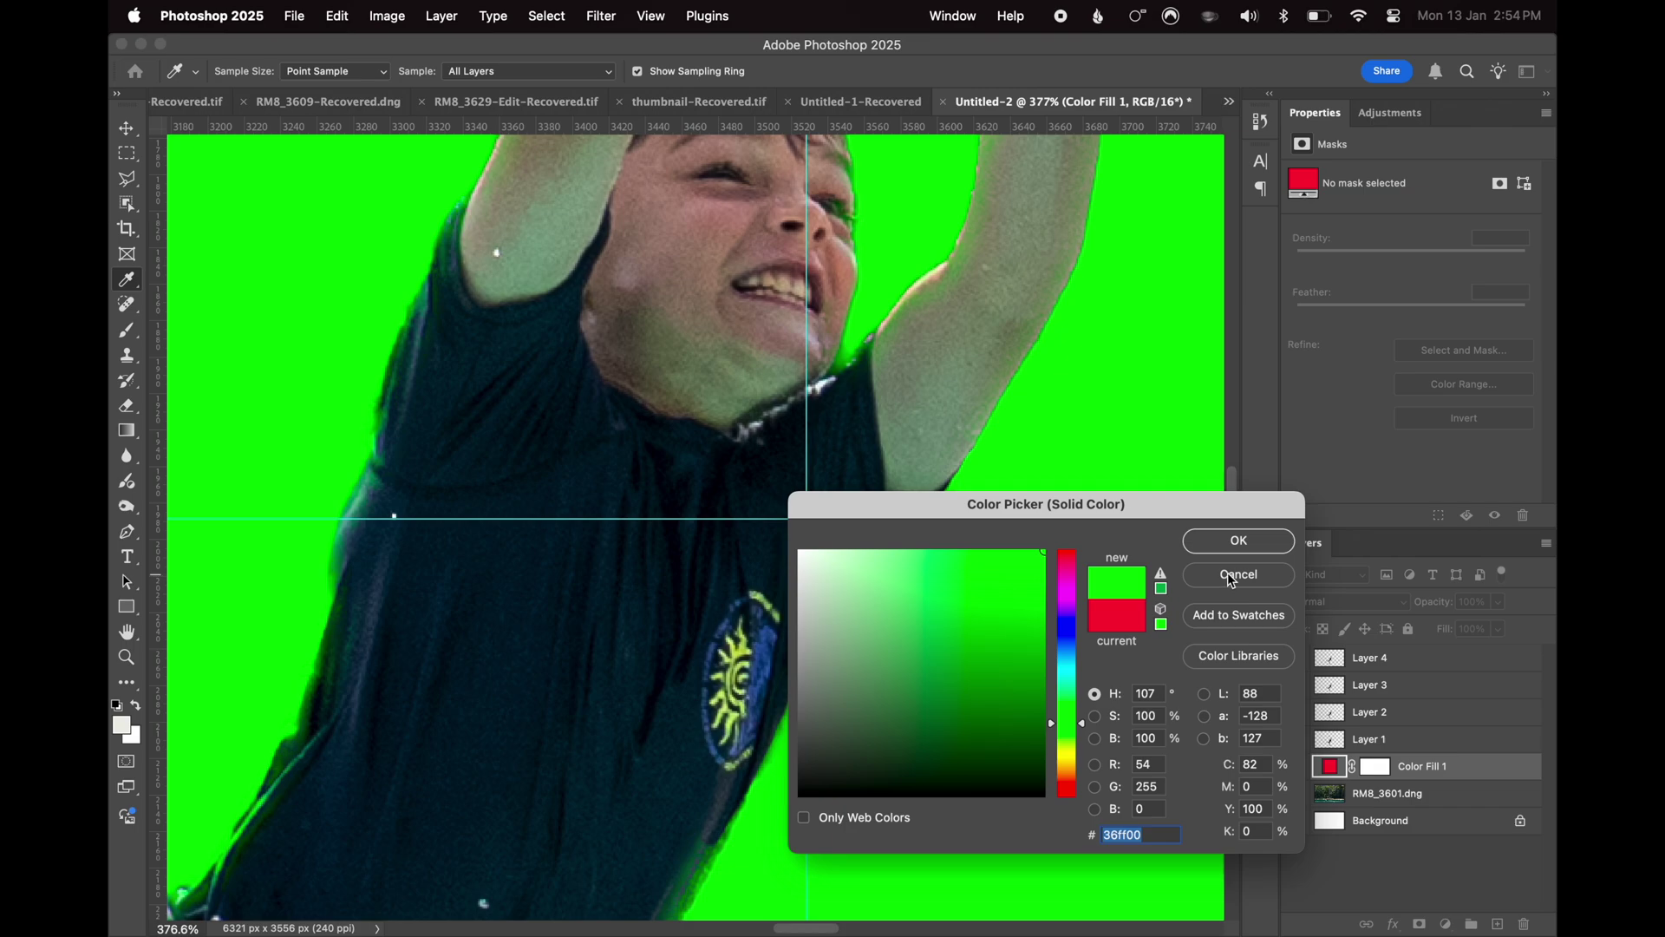
left_click(1239, 541)
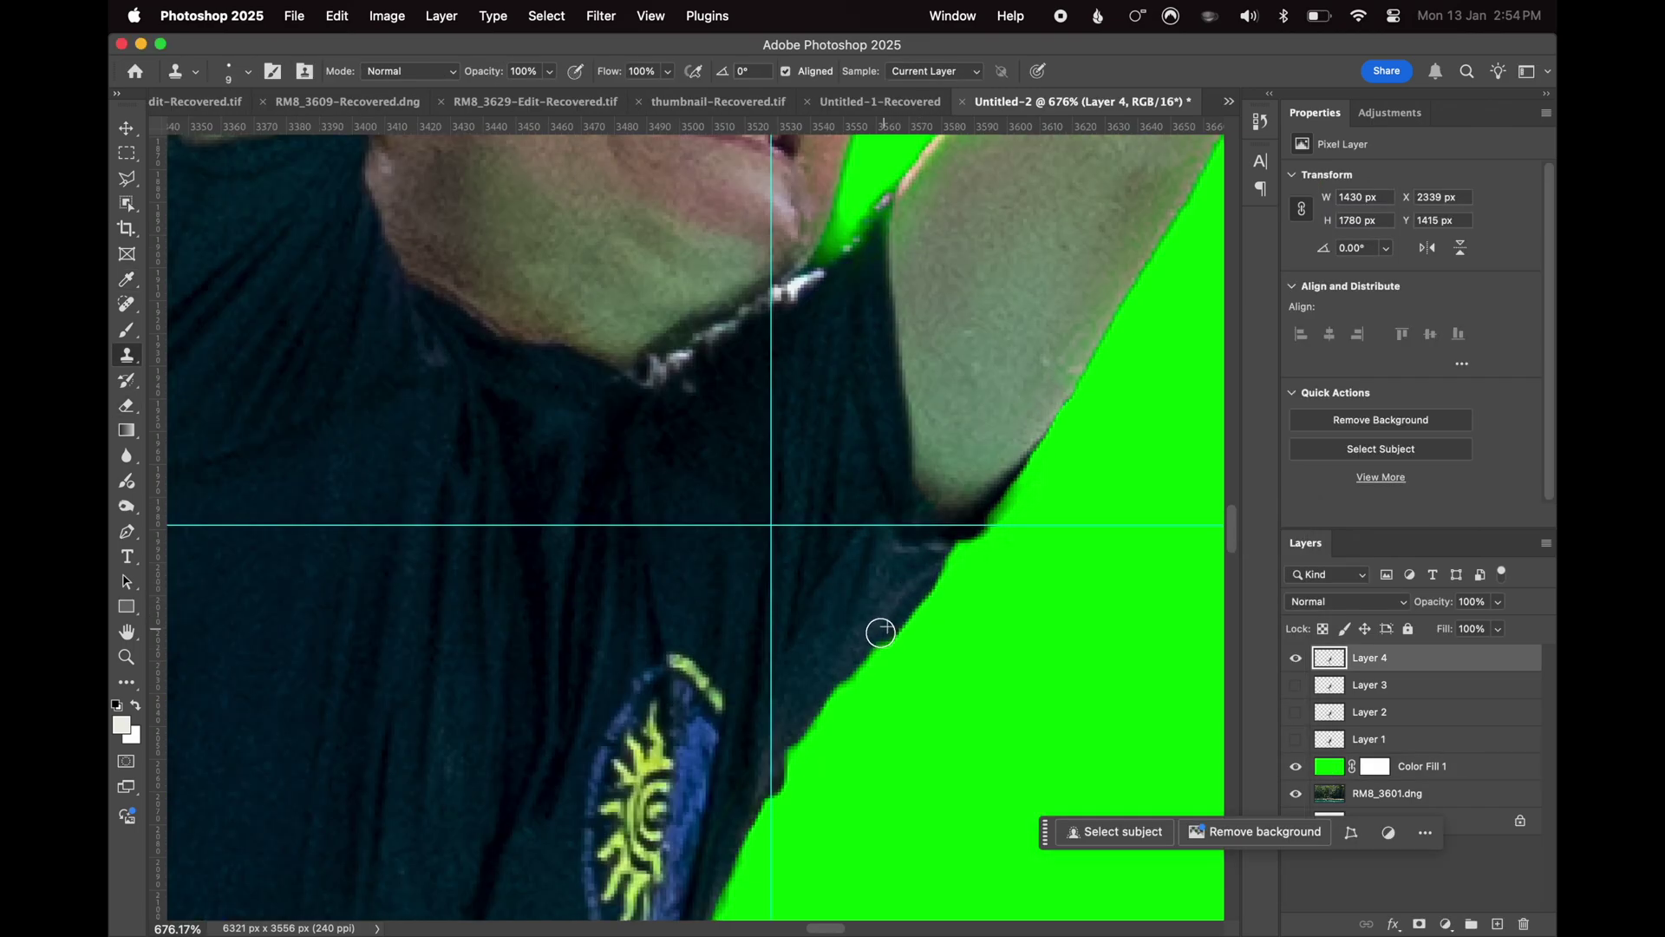
Clone shirt texture along the shirt edge, then erase and undo a stray strip of fabric
left_click_drag(881, 632, 740, 810)
key("e")
scroll(1124, 214, "up", 10)
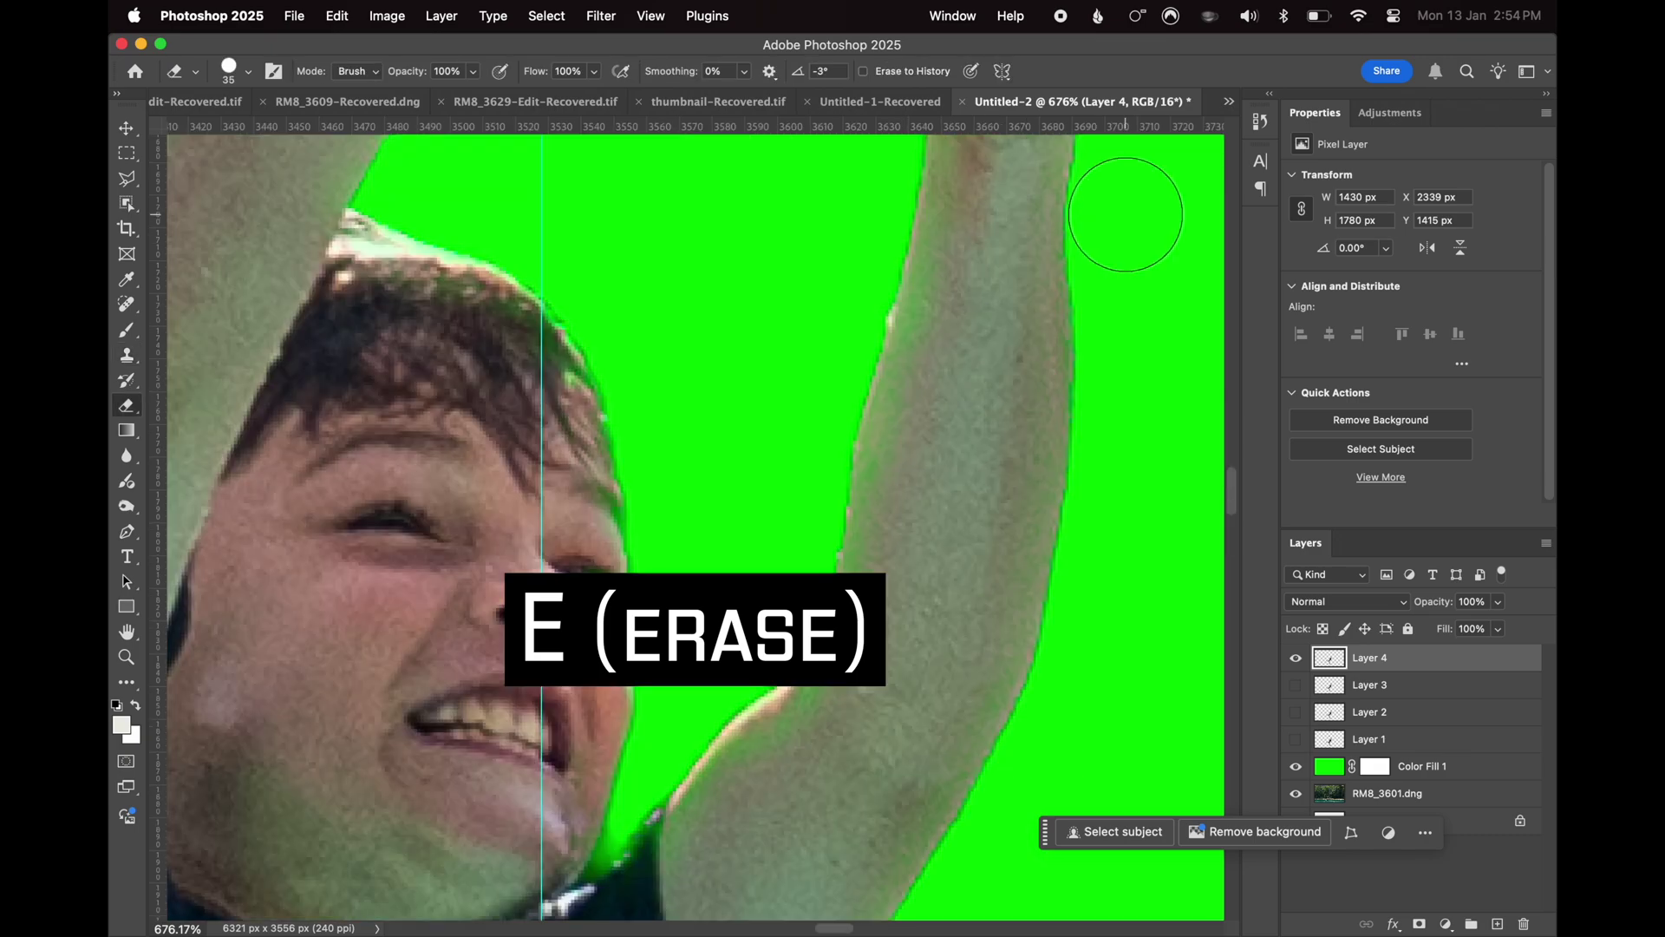
scroll(1125, 214, "down", 10)
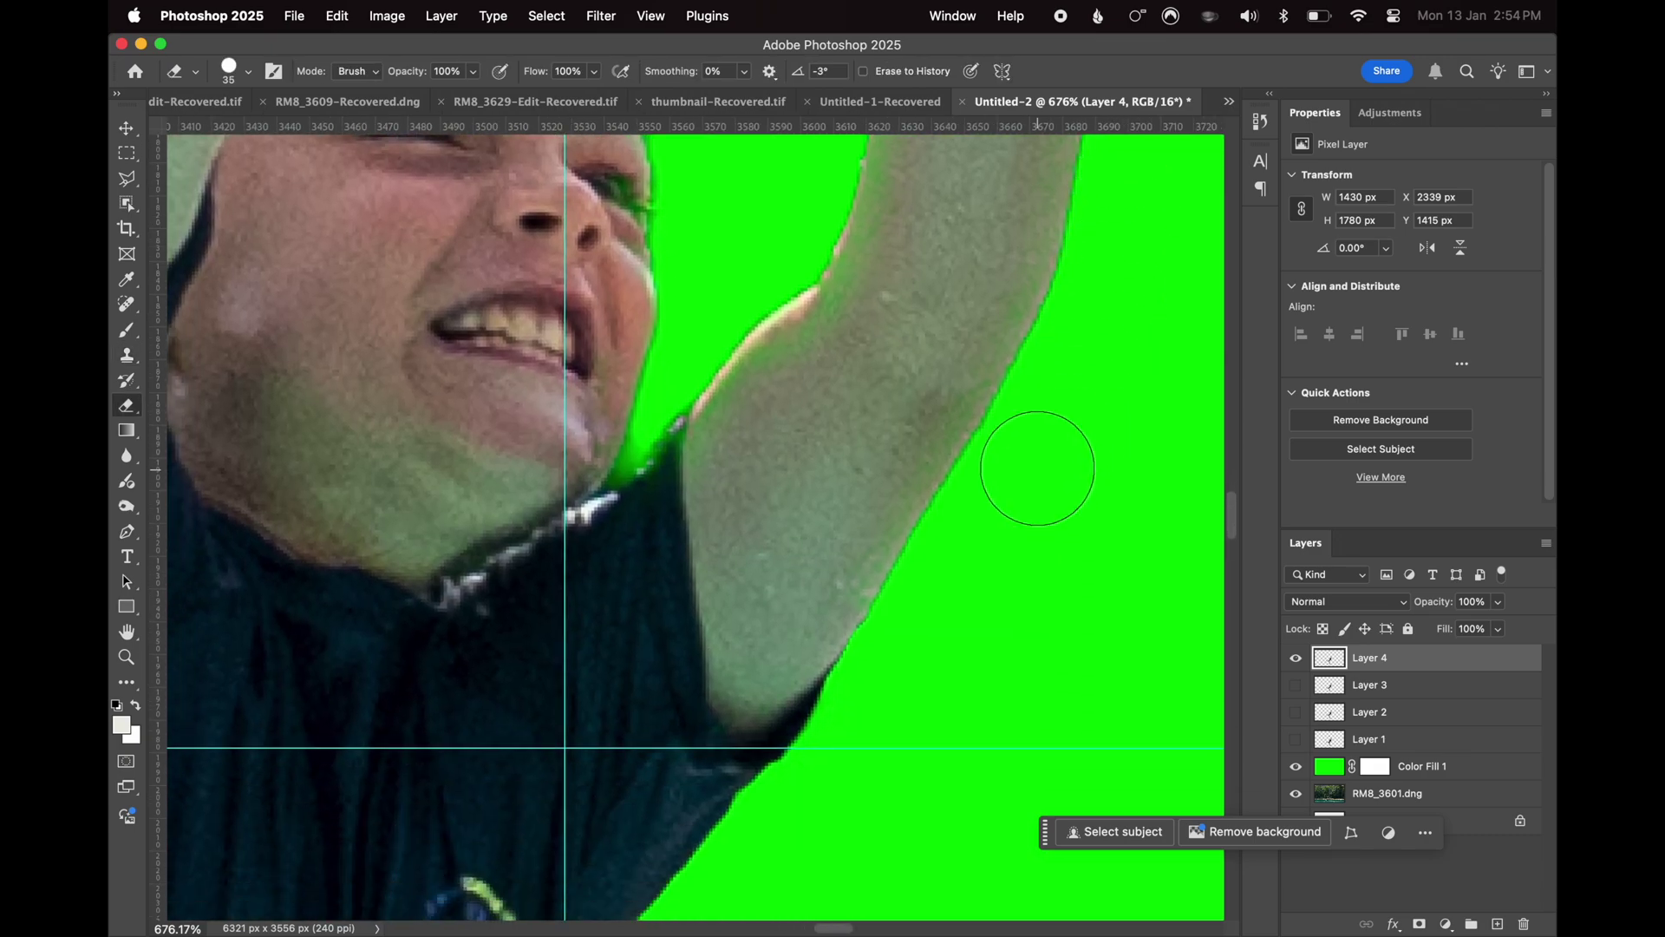
scroll(1028, 458, "down", 5)
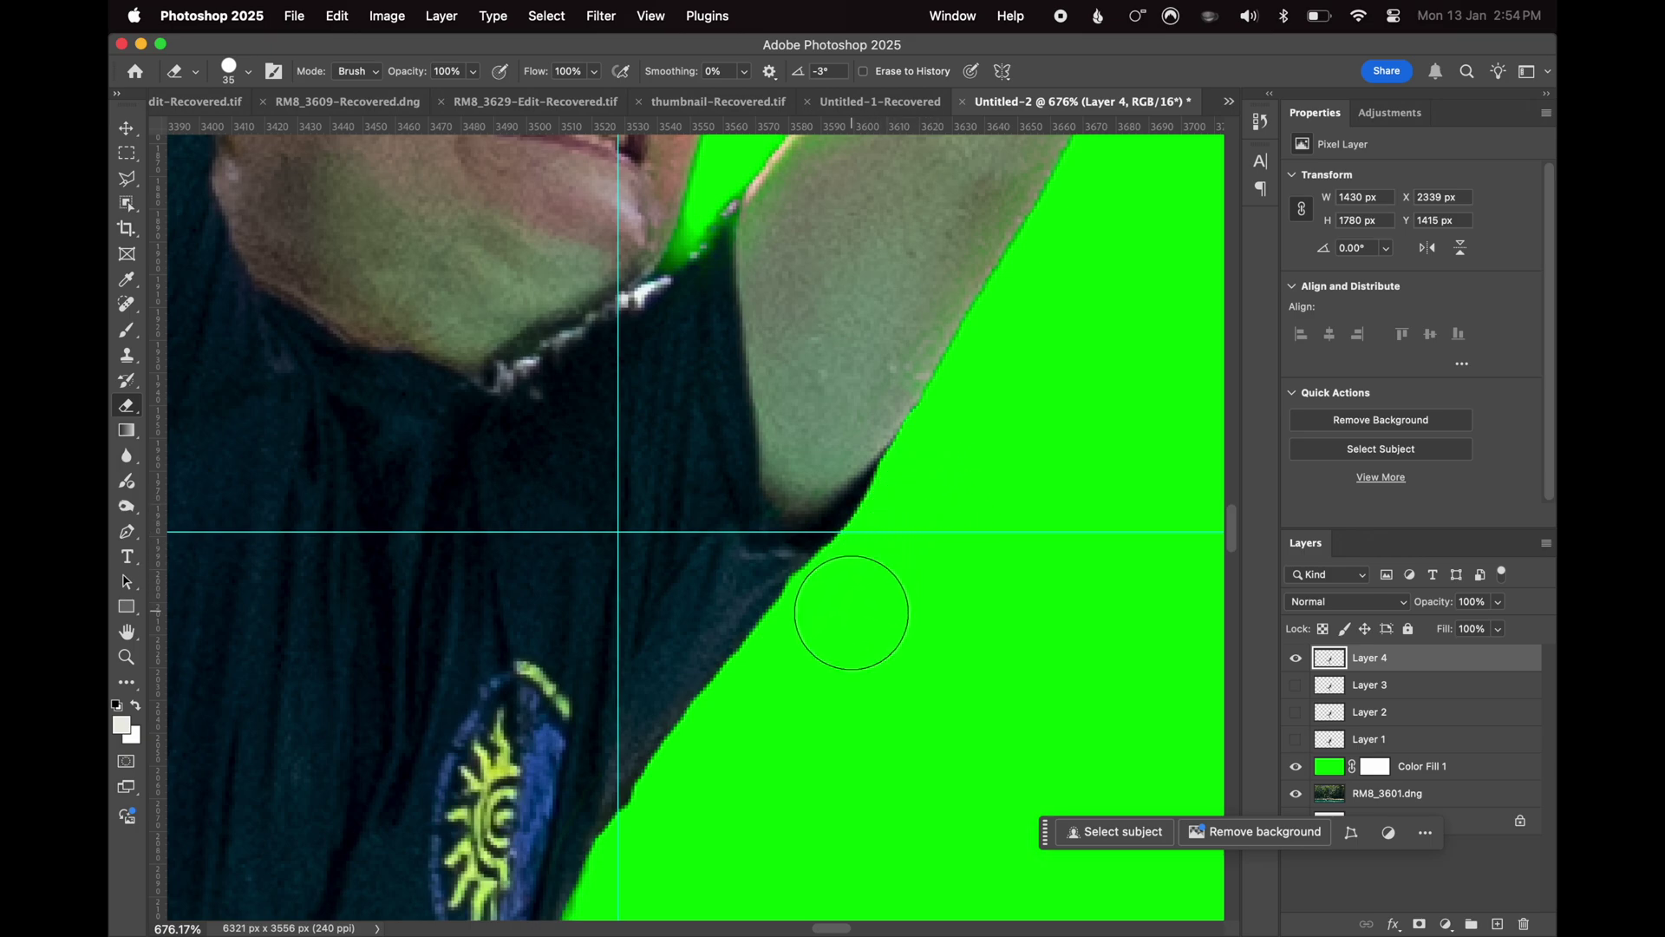
scroll(851, 614, "down", 3)
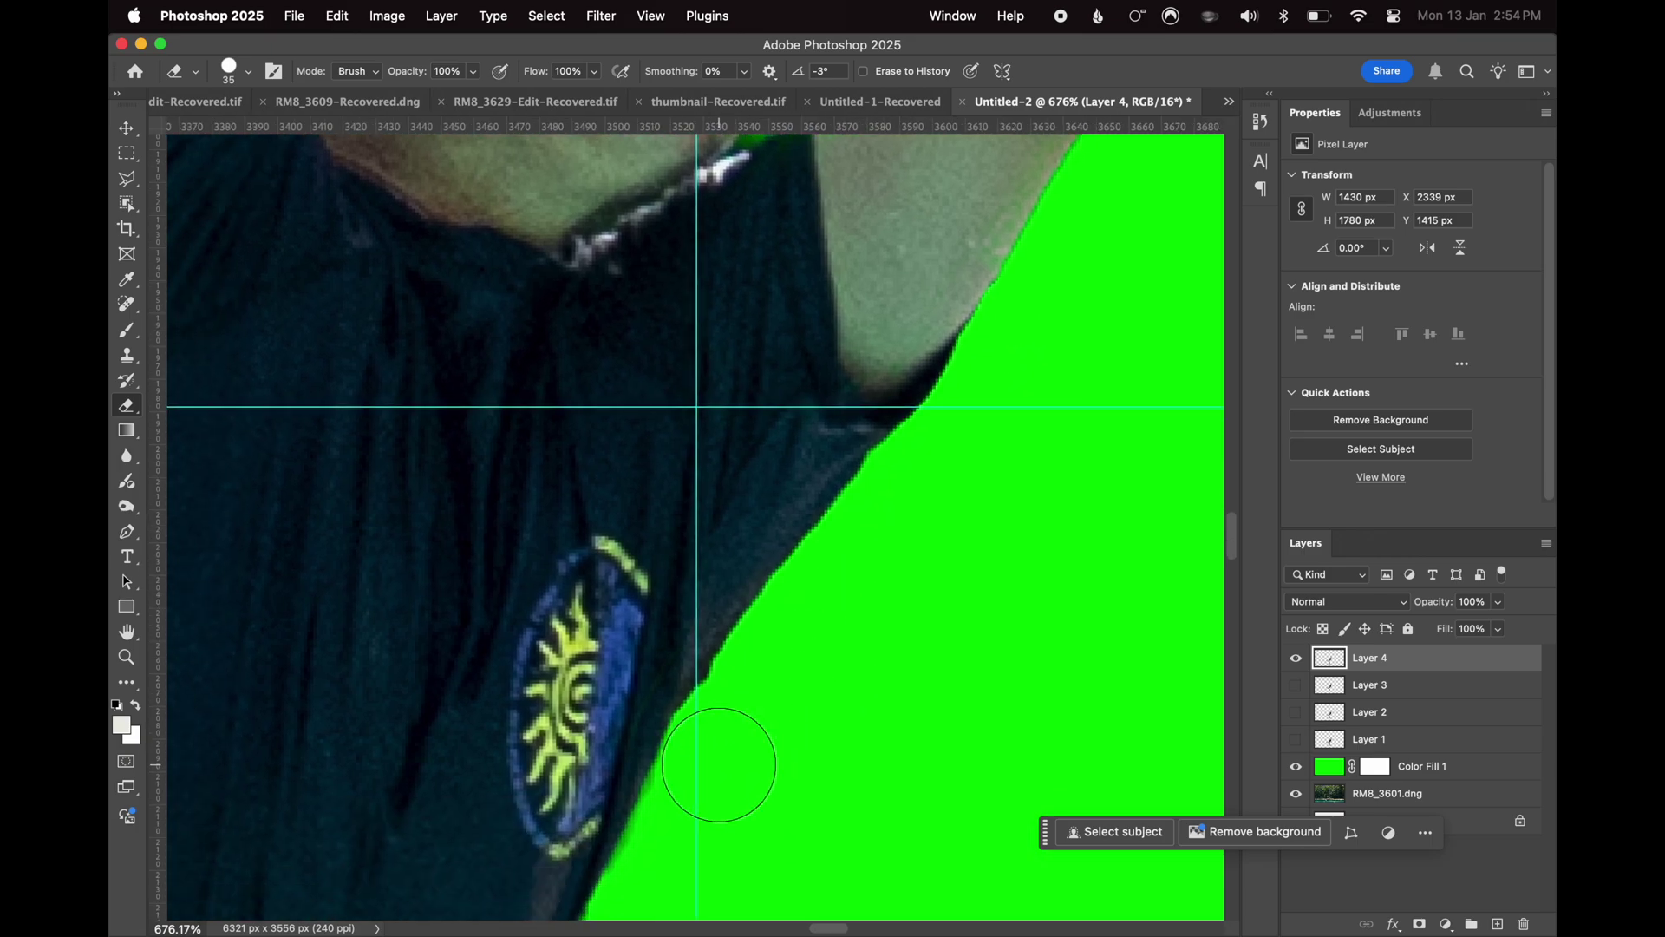
left_click_drag(704, 788, 706, 799)
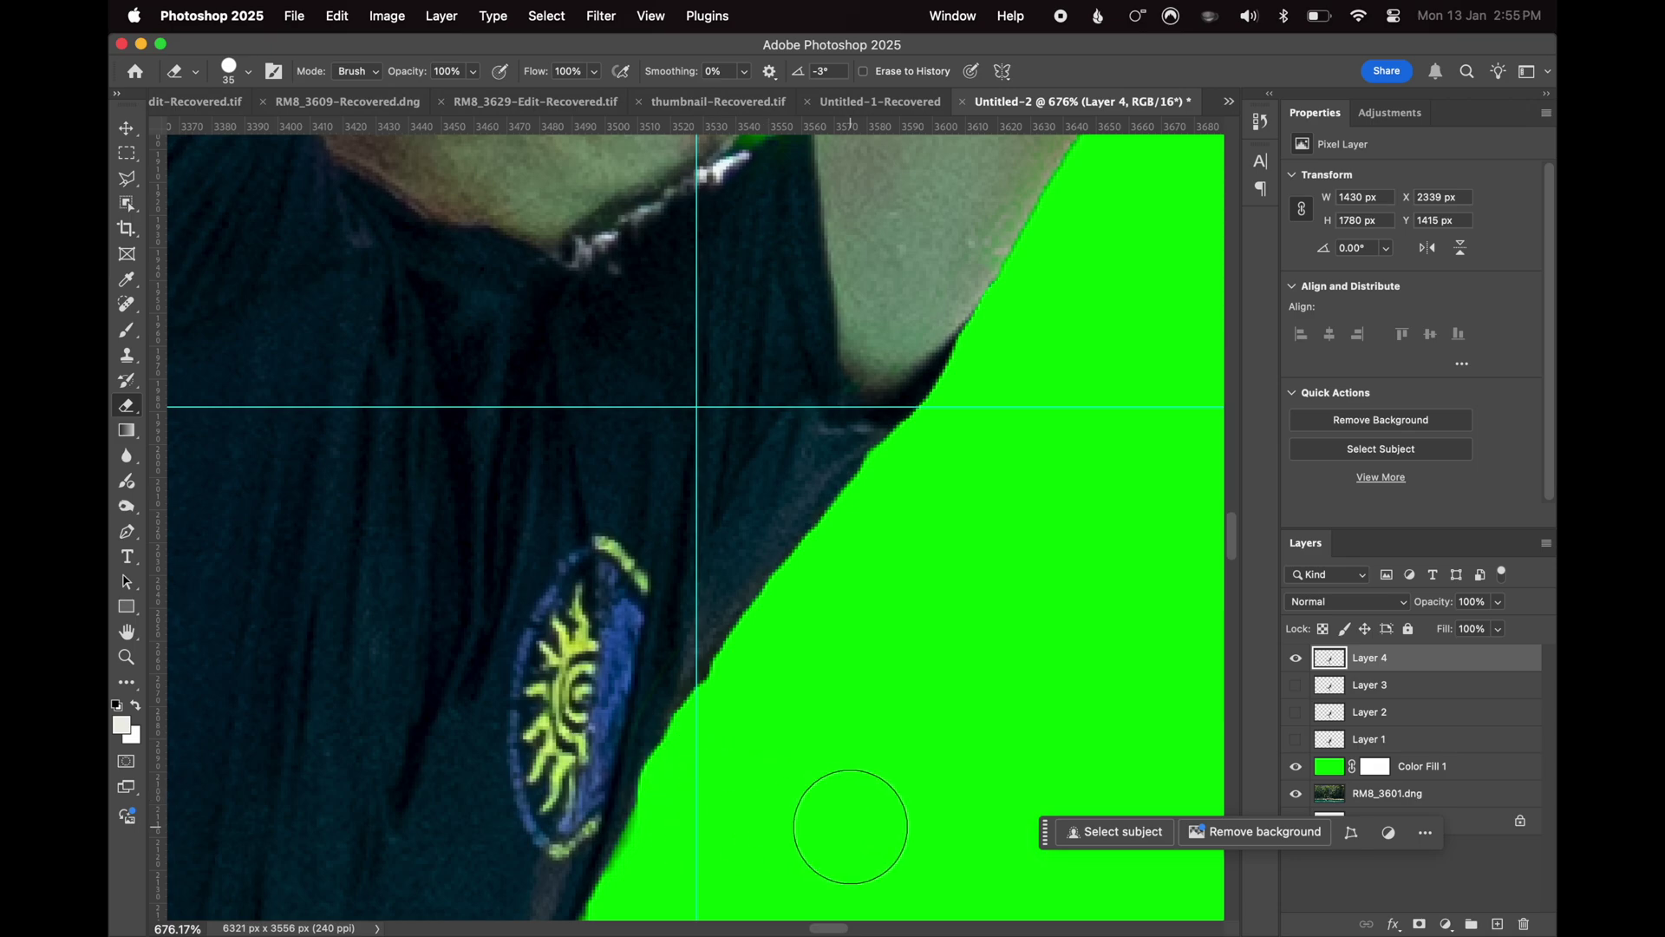
key("super+z")
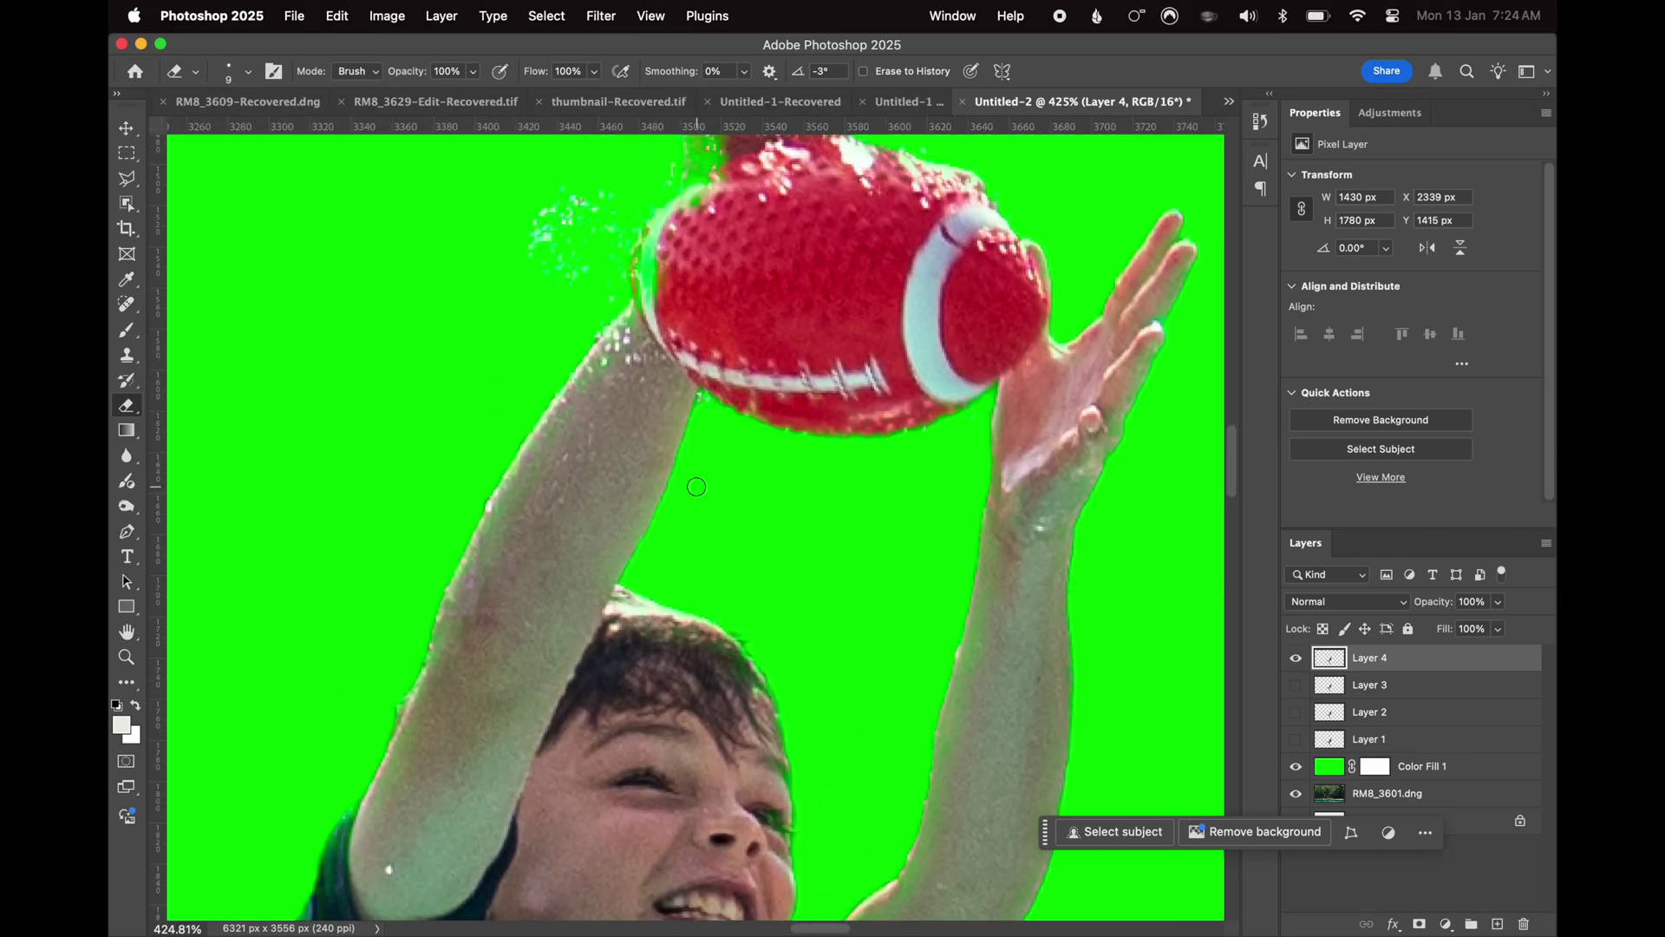
Clone over the green fringe on the football's left edge and hide Color Fill 1
scroll(696, 486, "up", 5)
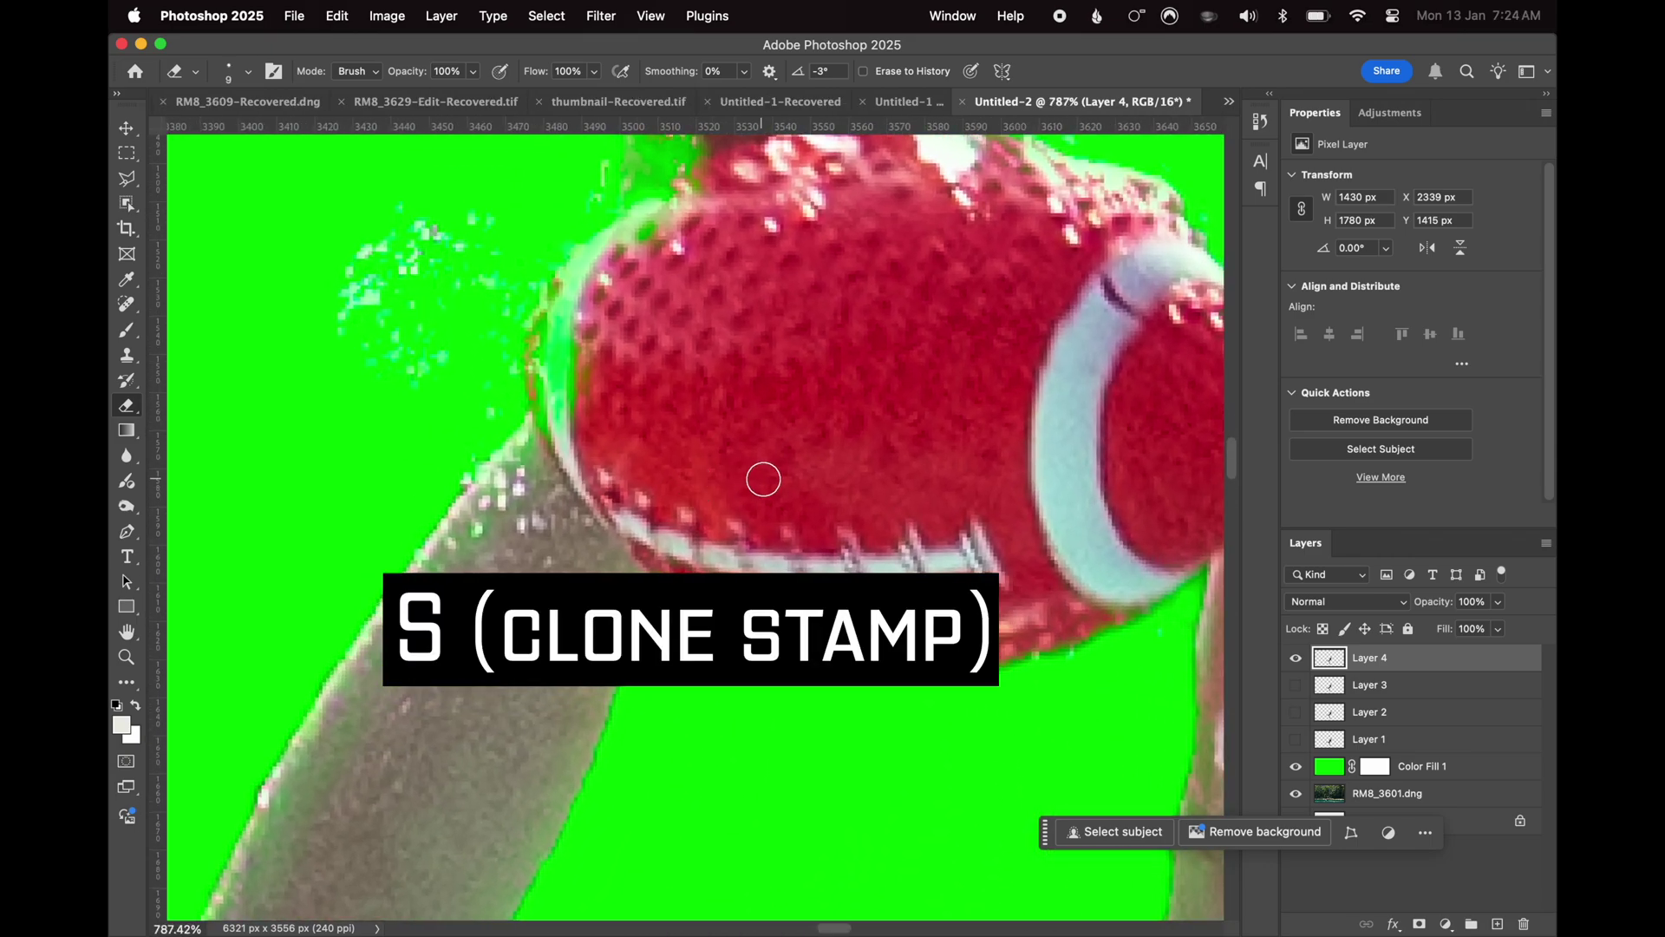
key("s")
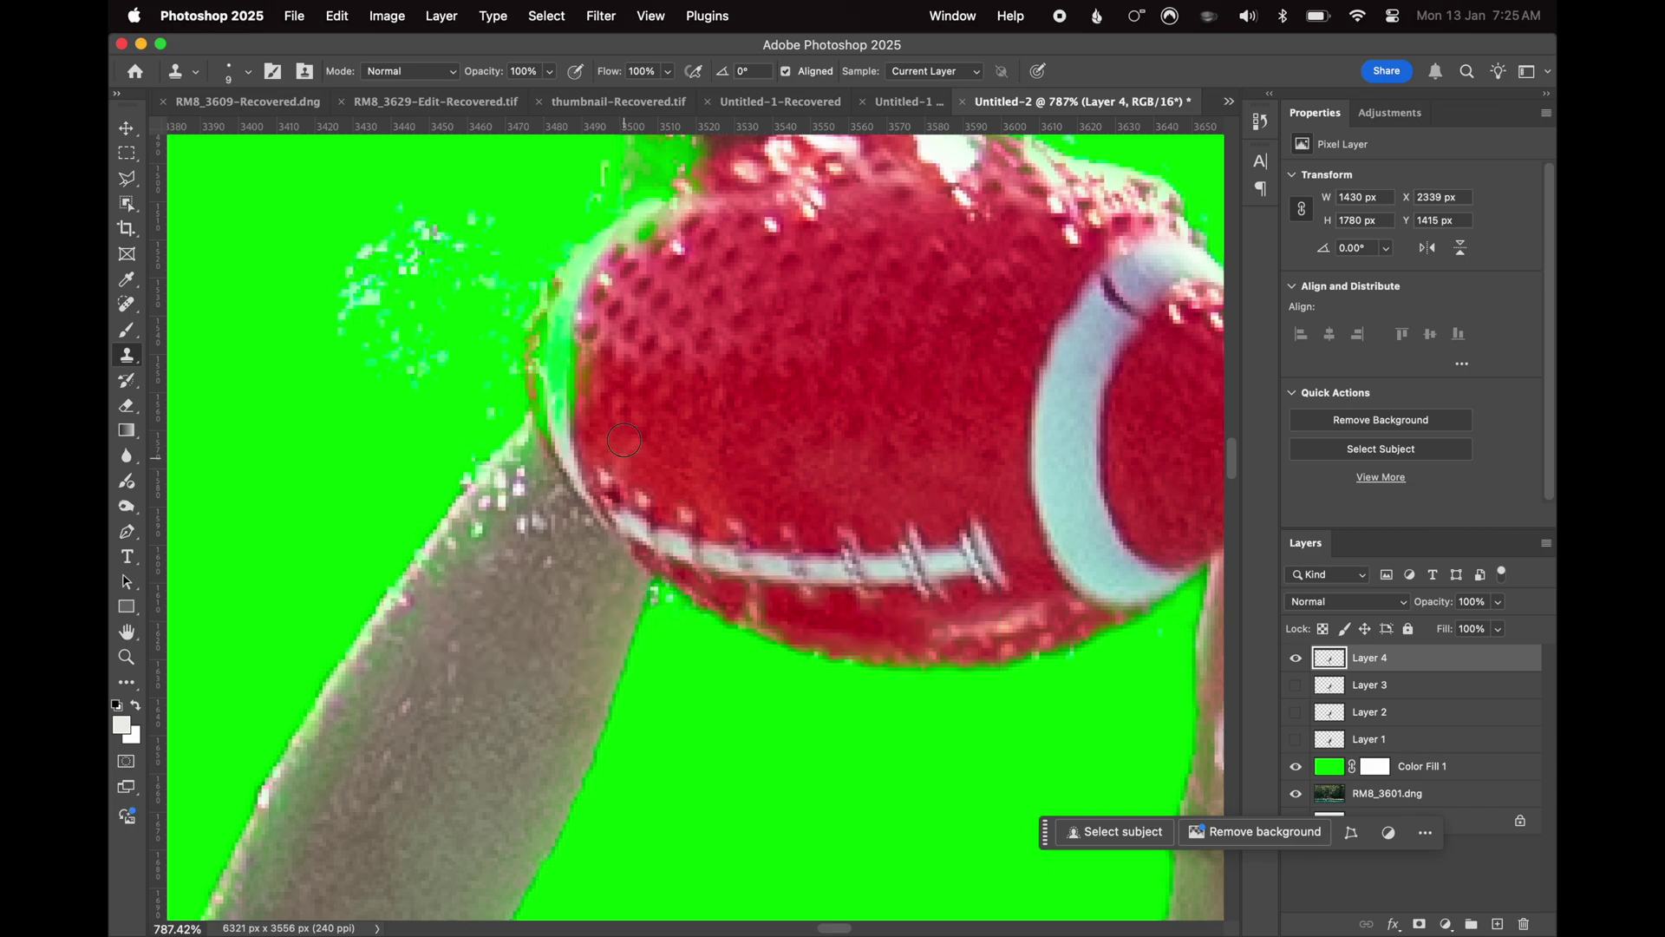
mouse_move(561, 325)
left_mouse_down()
mouse_move(565, 405)
mouse_move(542, 395)
mouse_move(538, 334)
mouse_move(614, 248)
left_mouse_up()
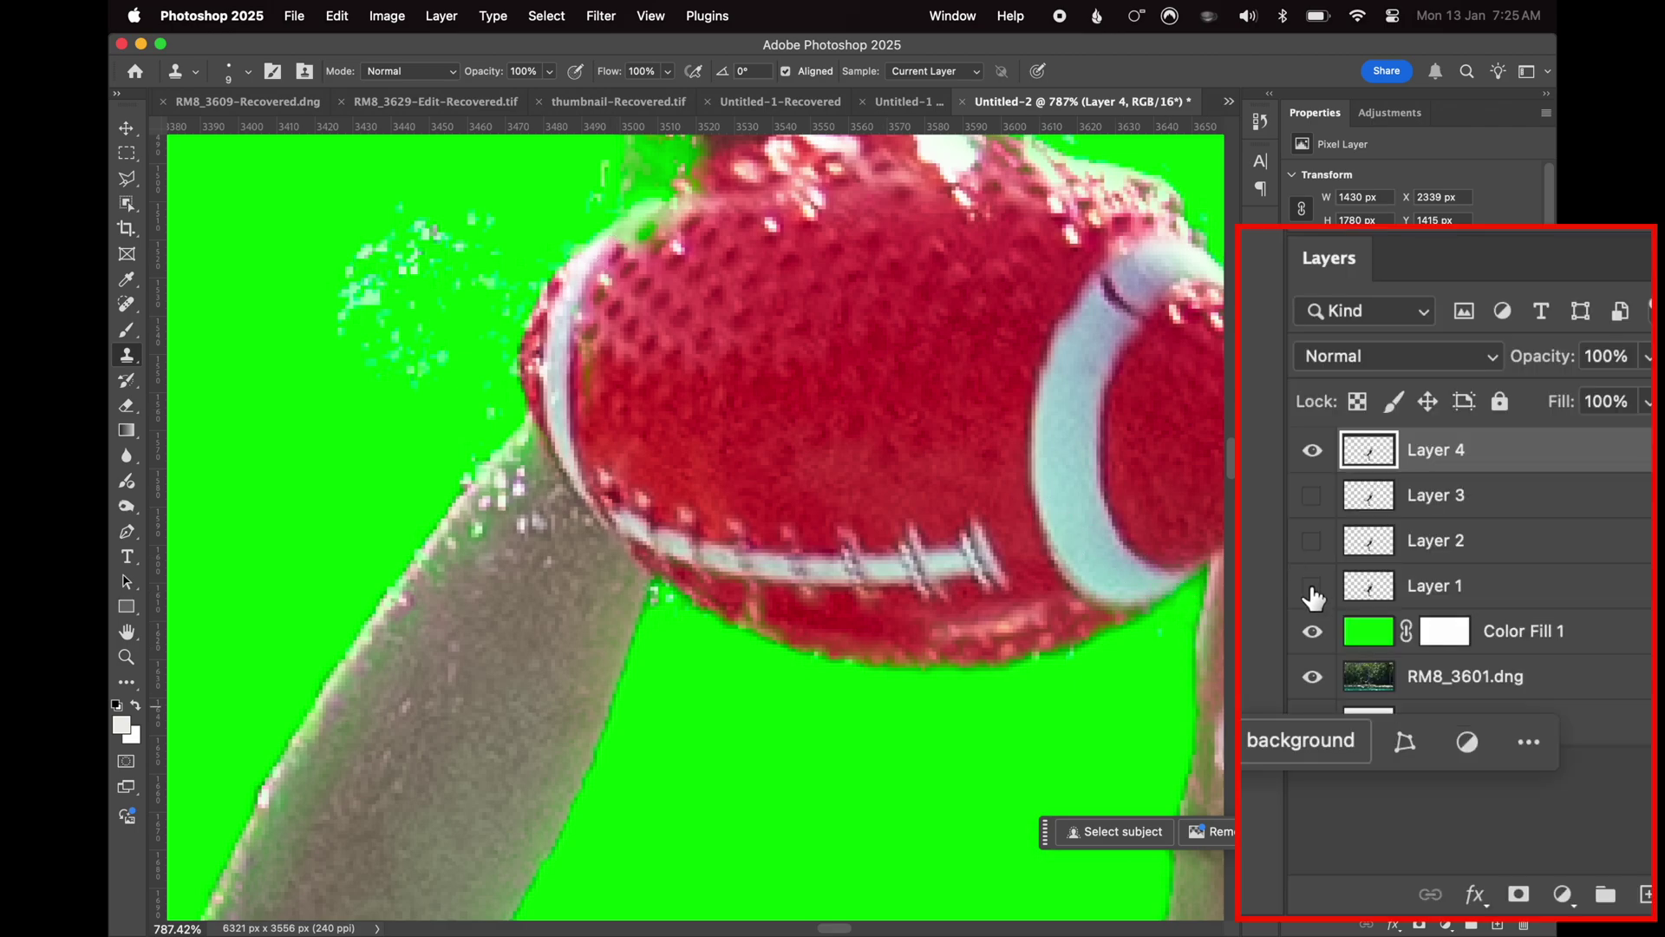
left_click(1314, 639)
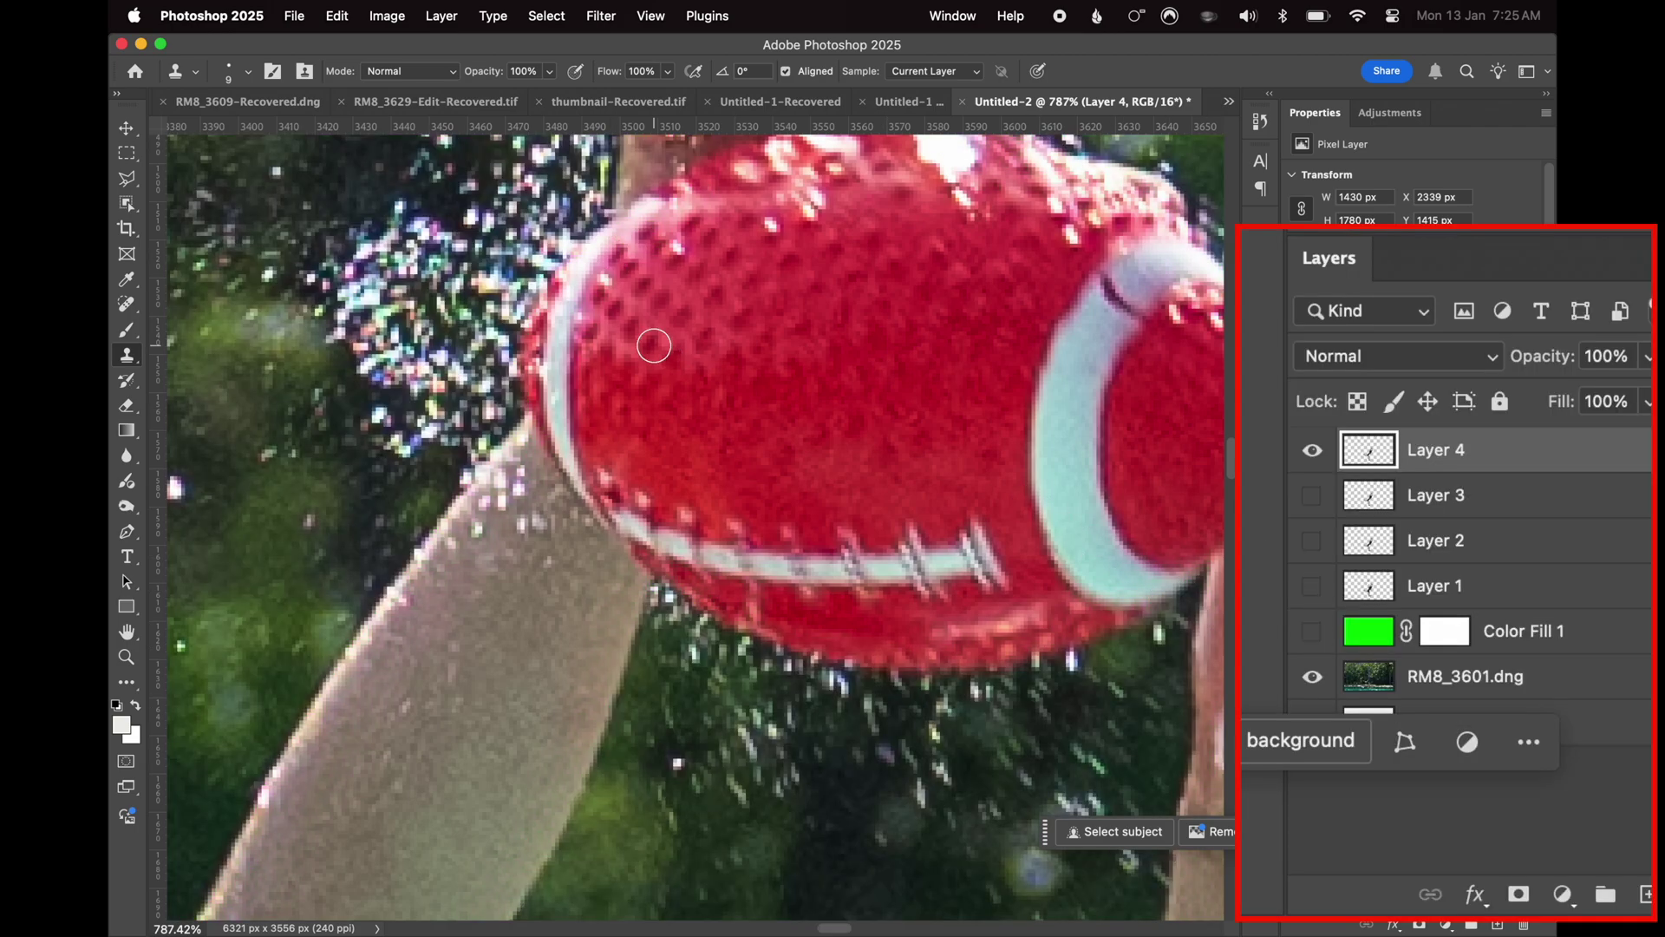
scroll(654, 346, "up", 5)
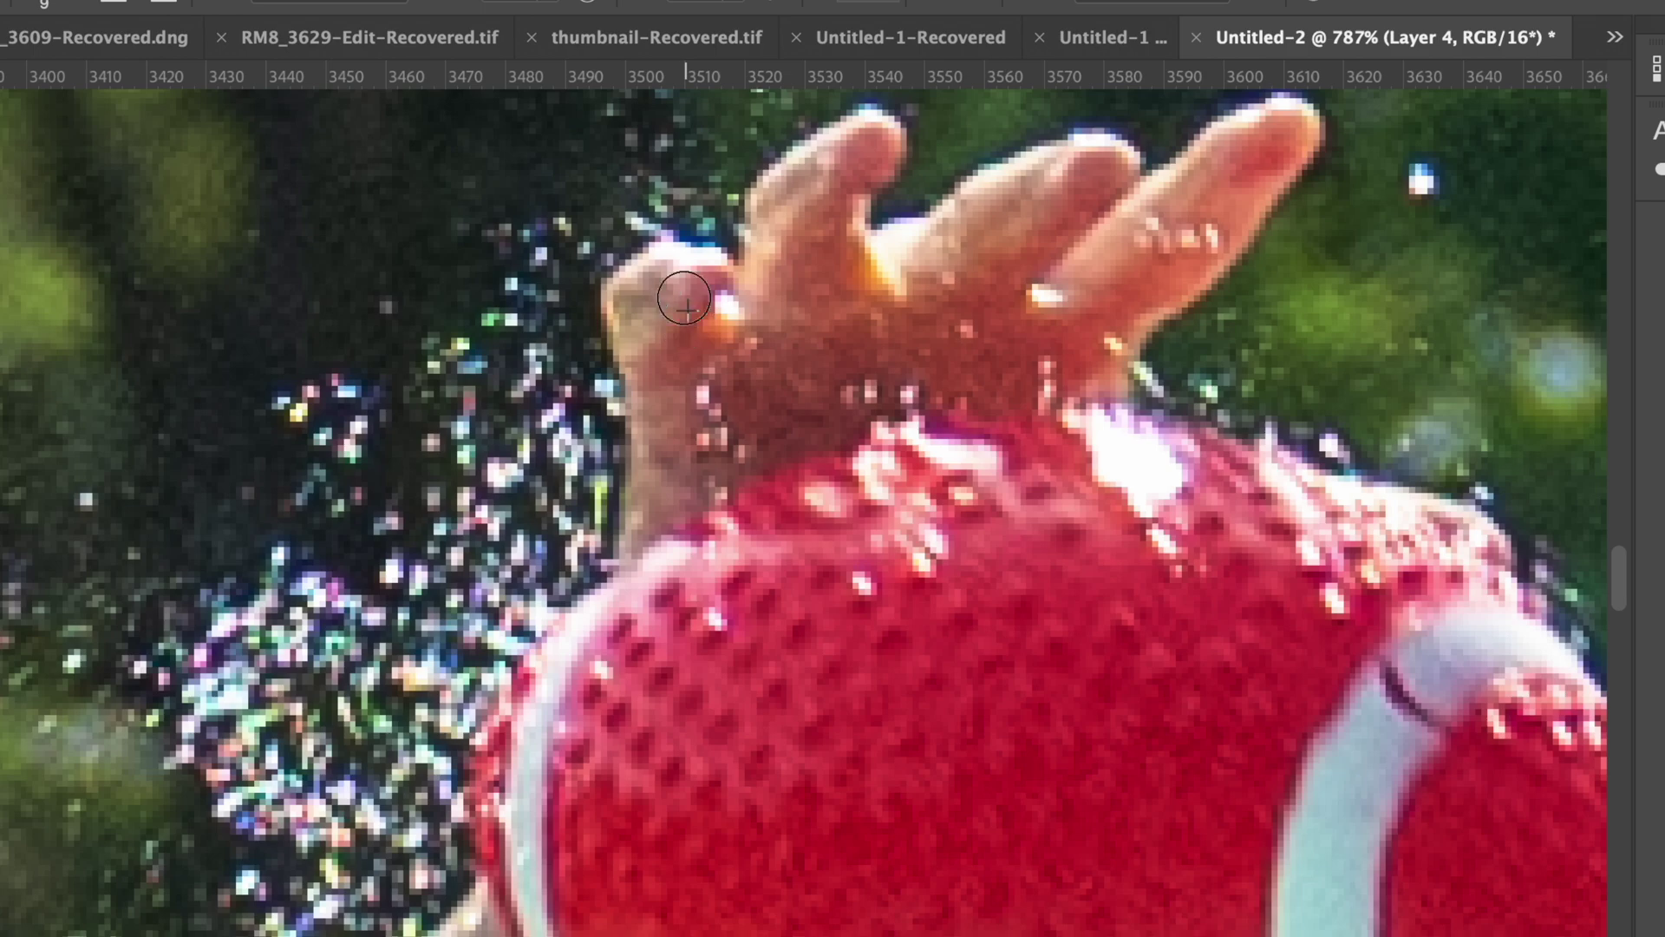
Show Color Fill 1 again and clone over the green gap between fingers and football
key("F7")
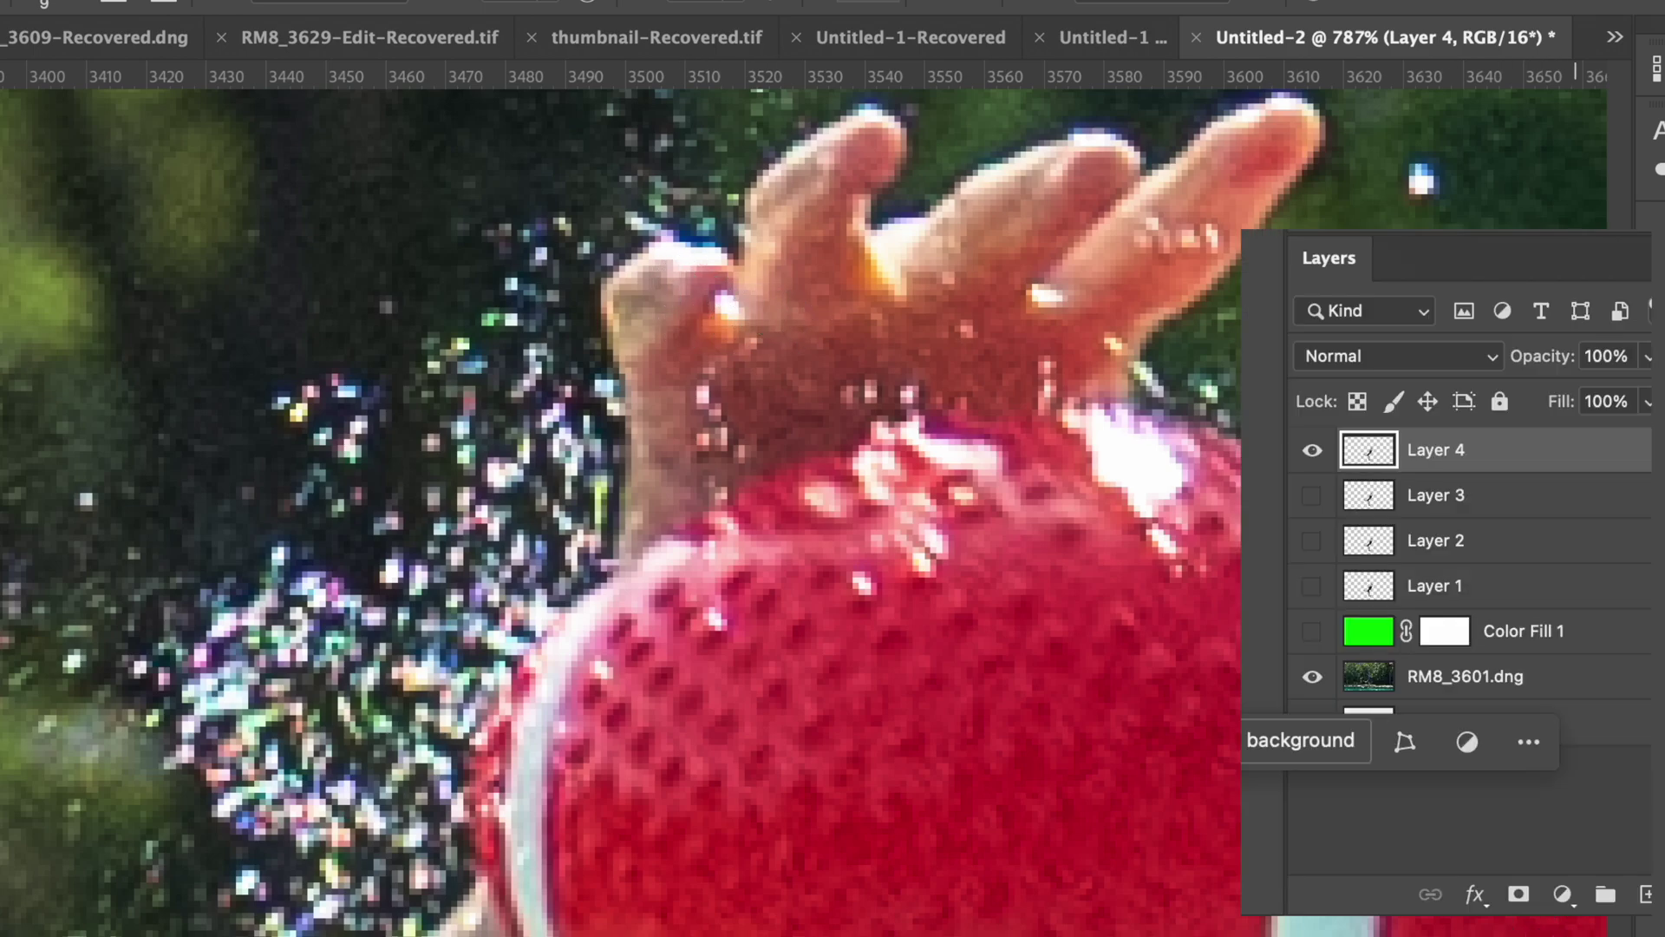
left_click(1312, 632)
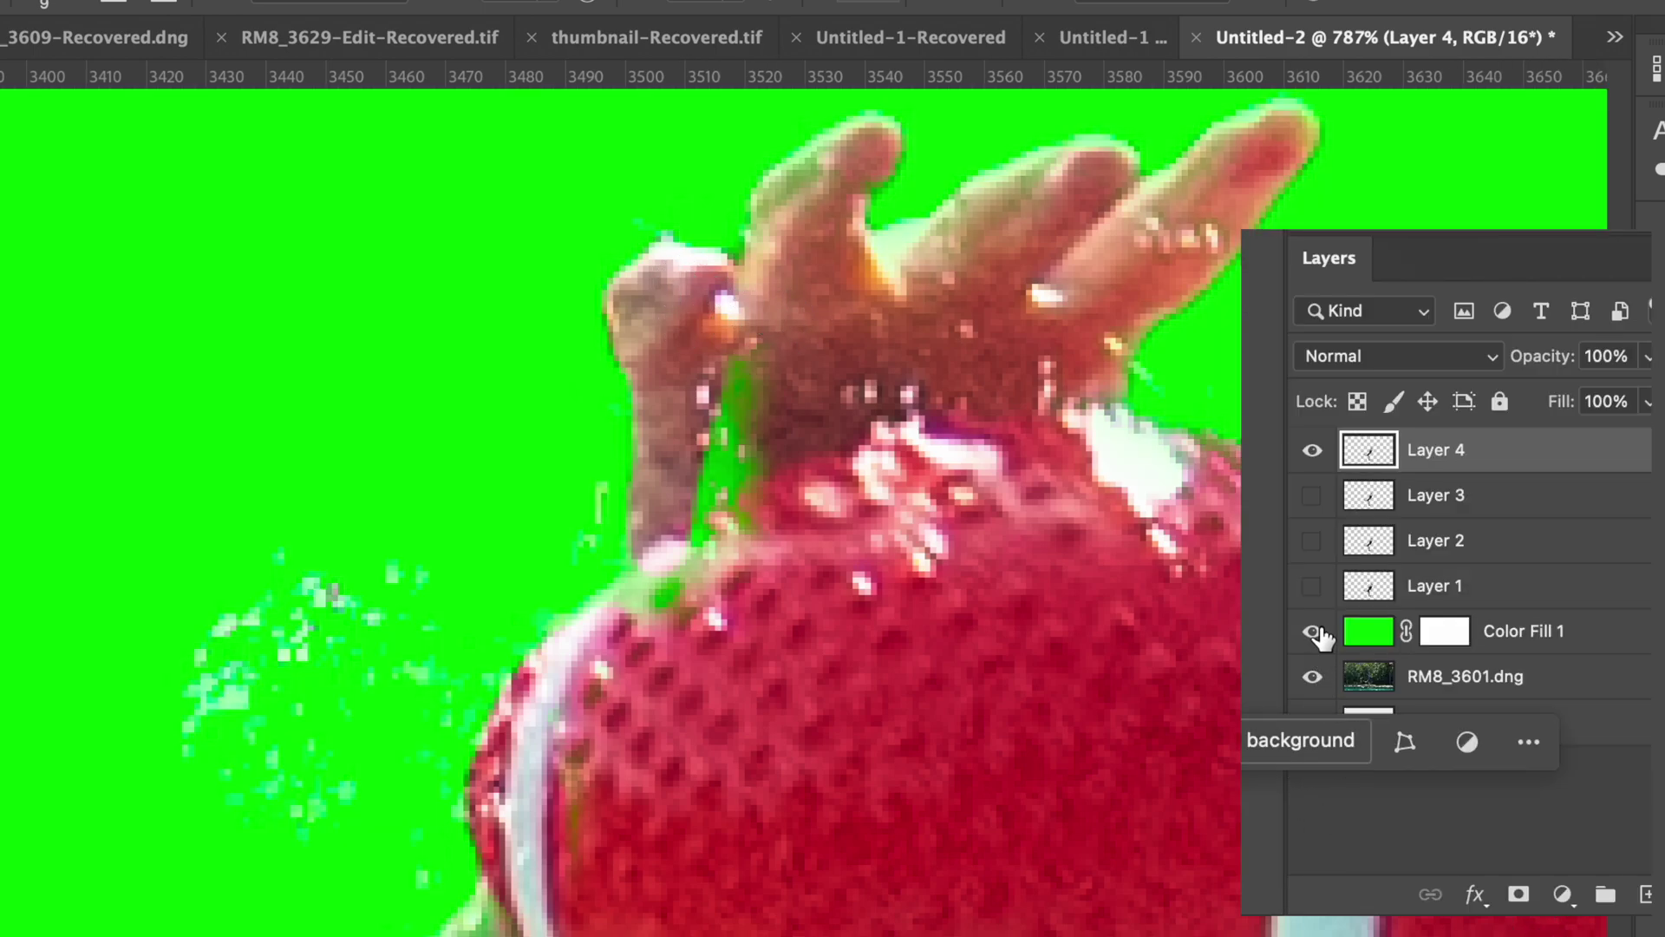
mouse_move(755, 386)
left_mouse_down()
mouse_move(704, 352)
mouse_move(770, 381)
mouse_move(716, 473)
mouse_move(705, 421)
mouse_move(749, 509)
mouse_move(724, 567)
mouse_move(713, 515)
mouse_move(633, 604)
left_mouse_up()
key("F7")
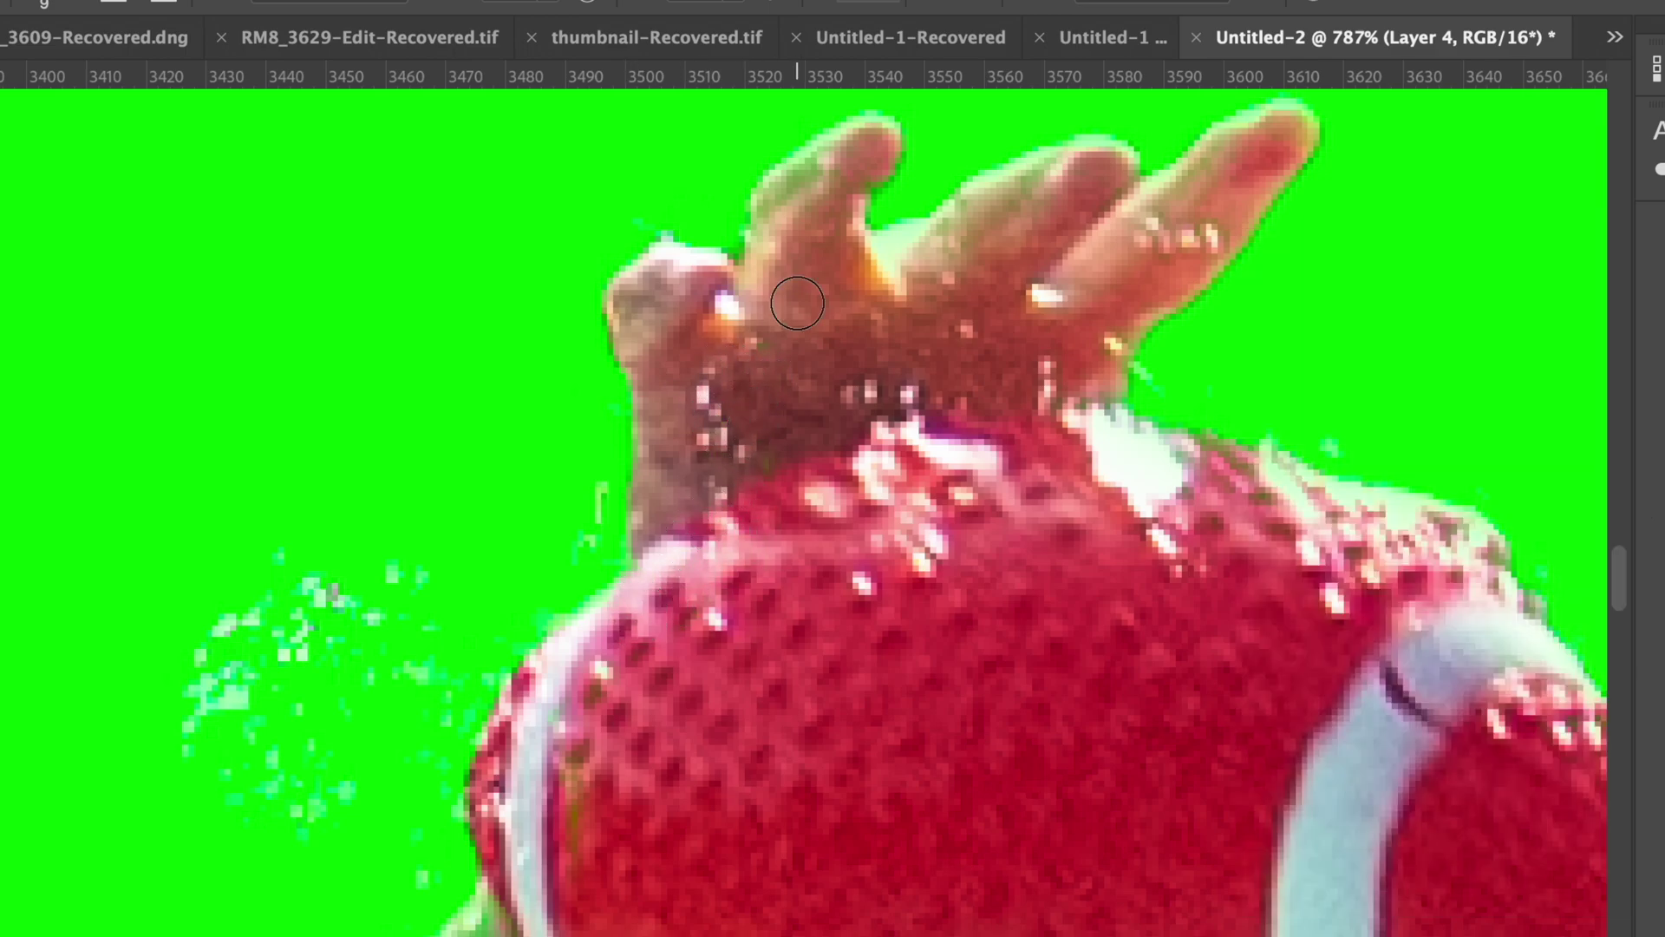
scroll(793, 291, "up", 2)
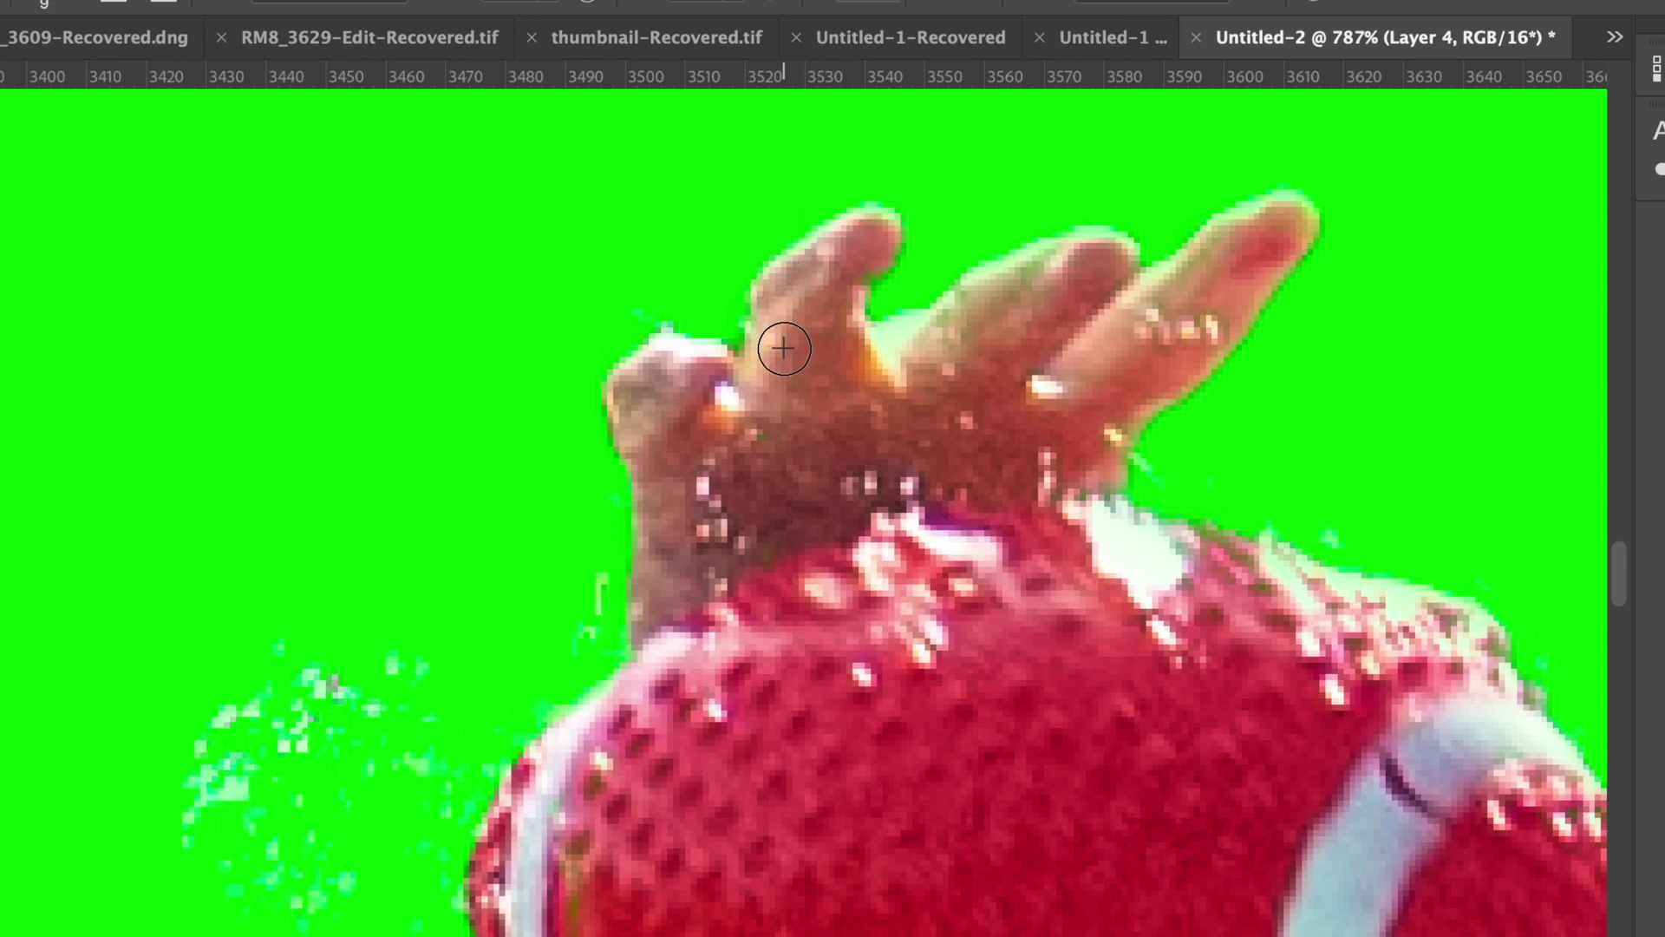
key("e")
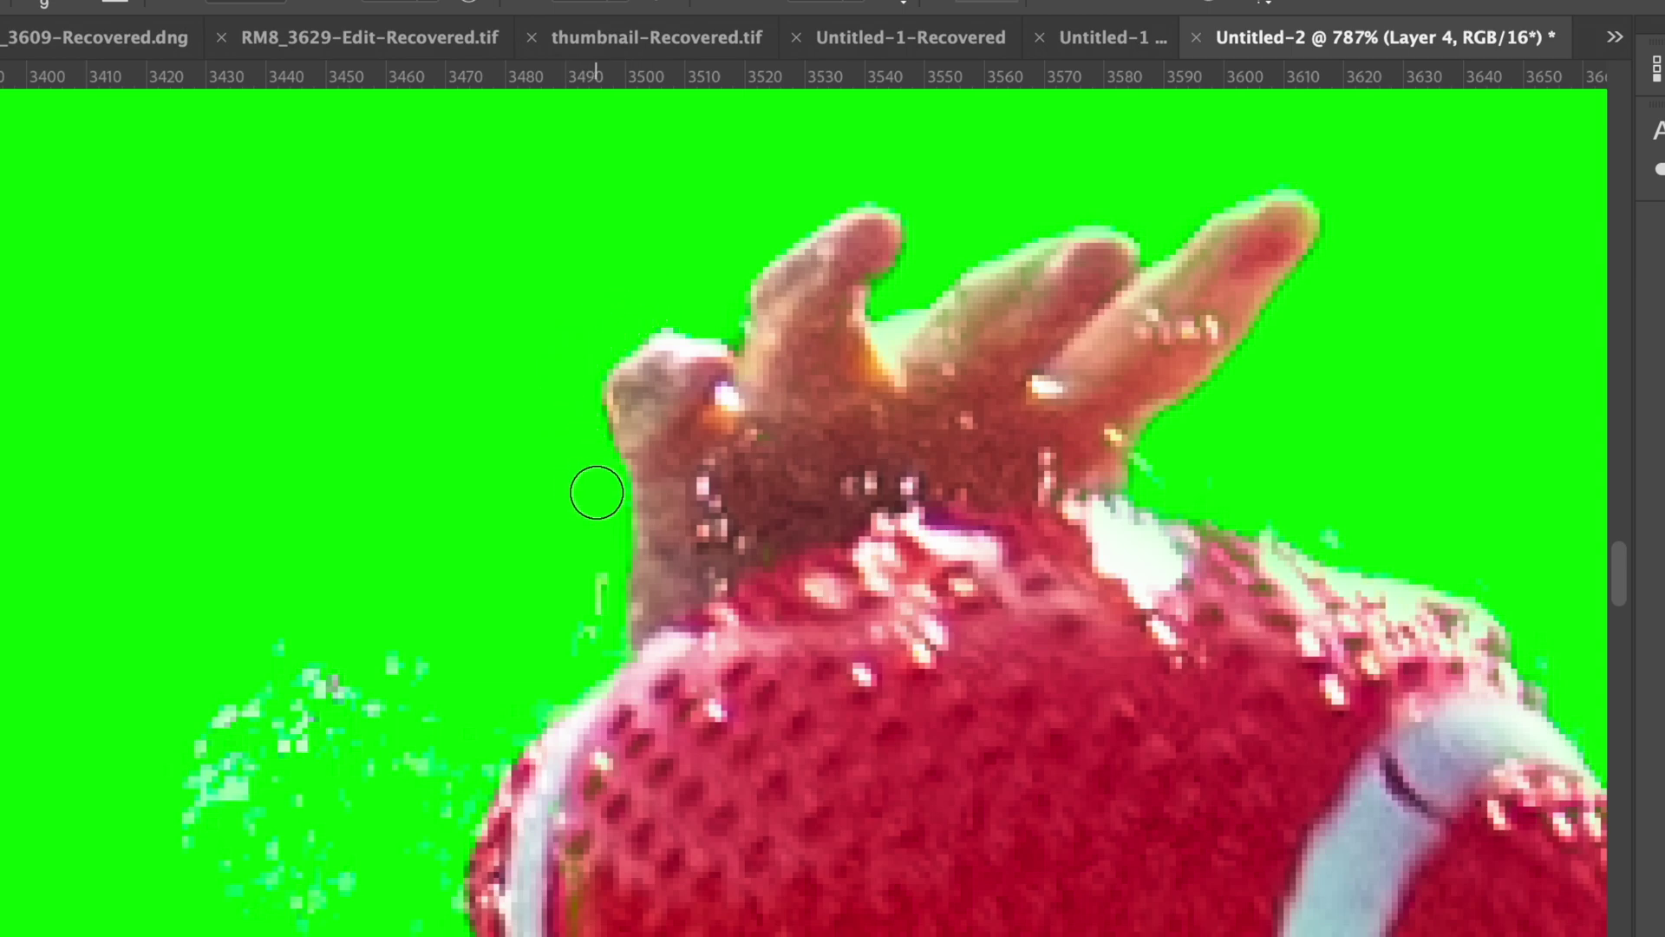
Move to the chin and raised arm and shrink the eraser brush to 3 px
scroll(594, 522, "right", 10)
scroll(594, 522, "down", 5)
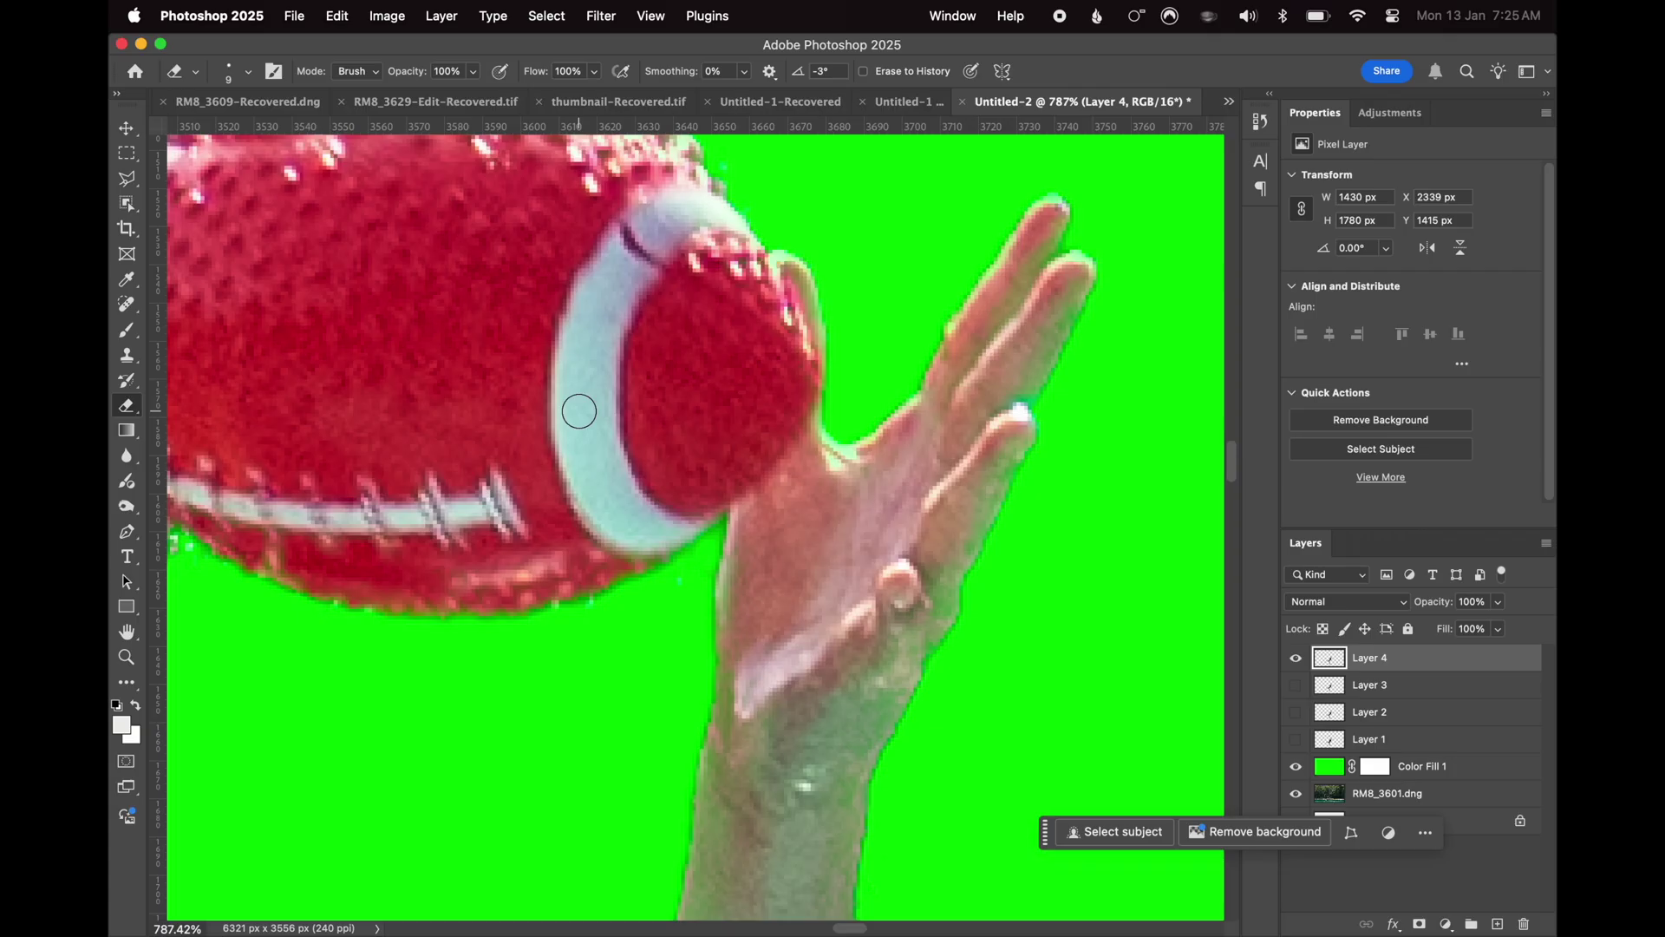
scroll(818, 512, "down", 10)
scroll(818, 512, "left", 4)
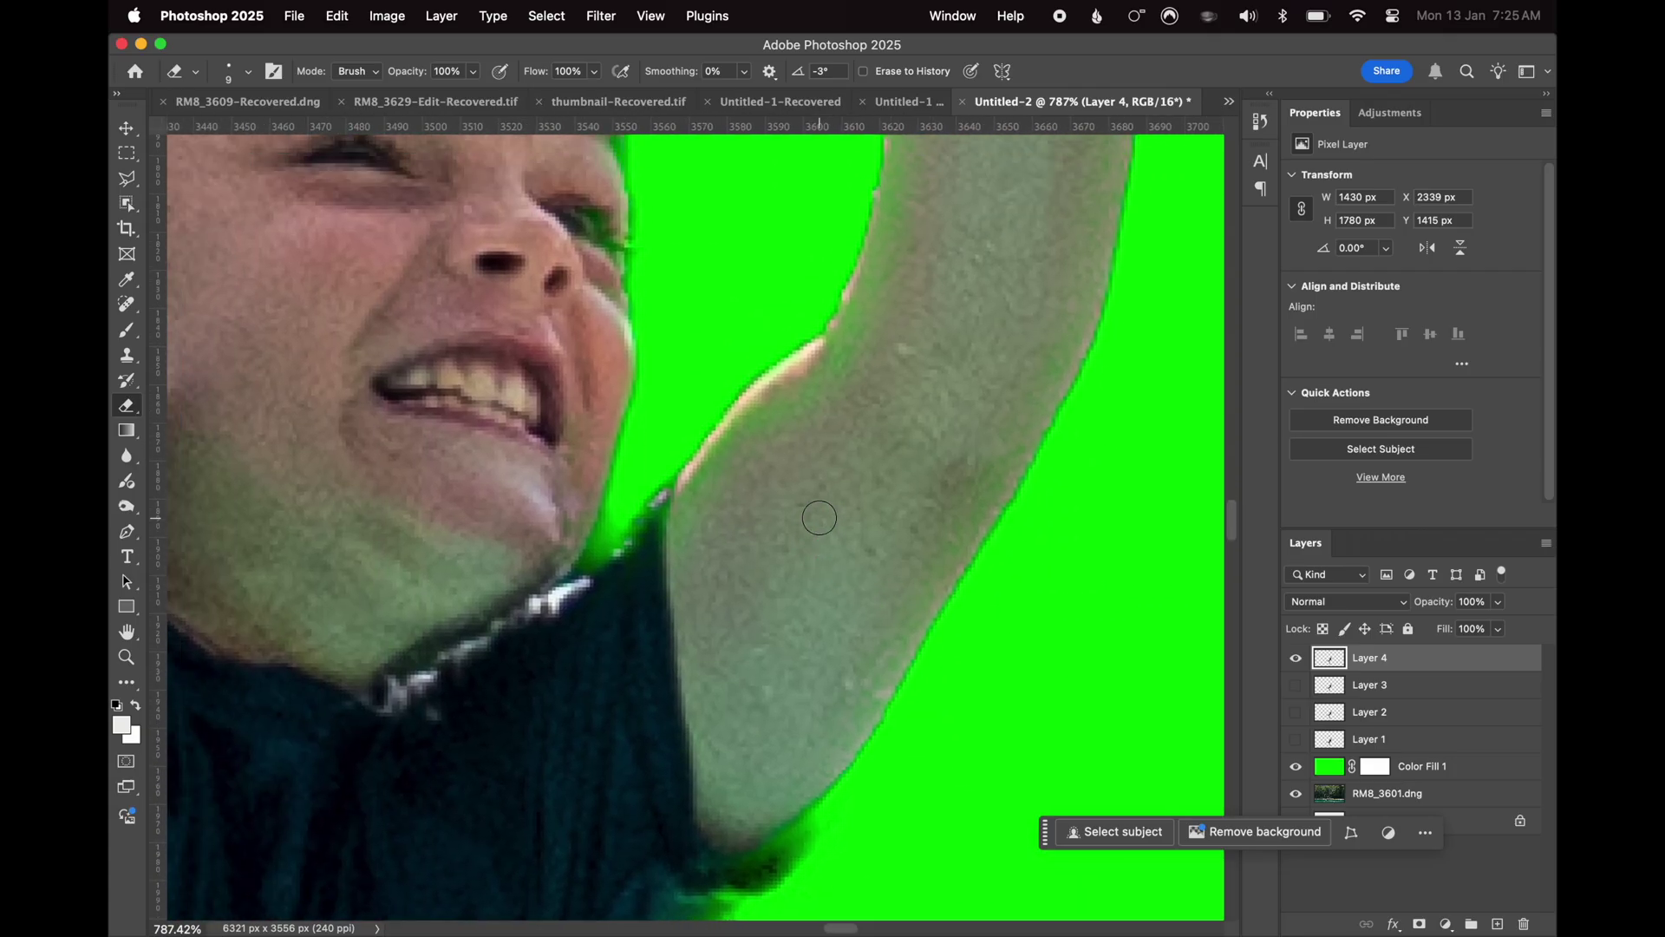
scroll(819, 518, "up", 2)
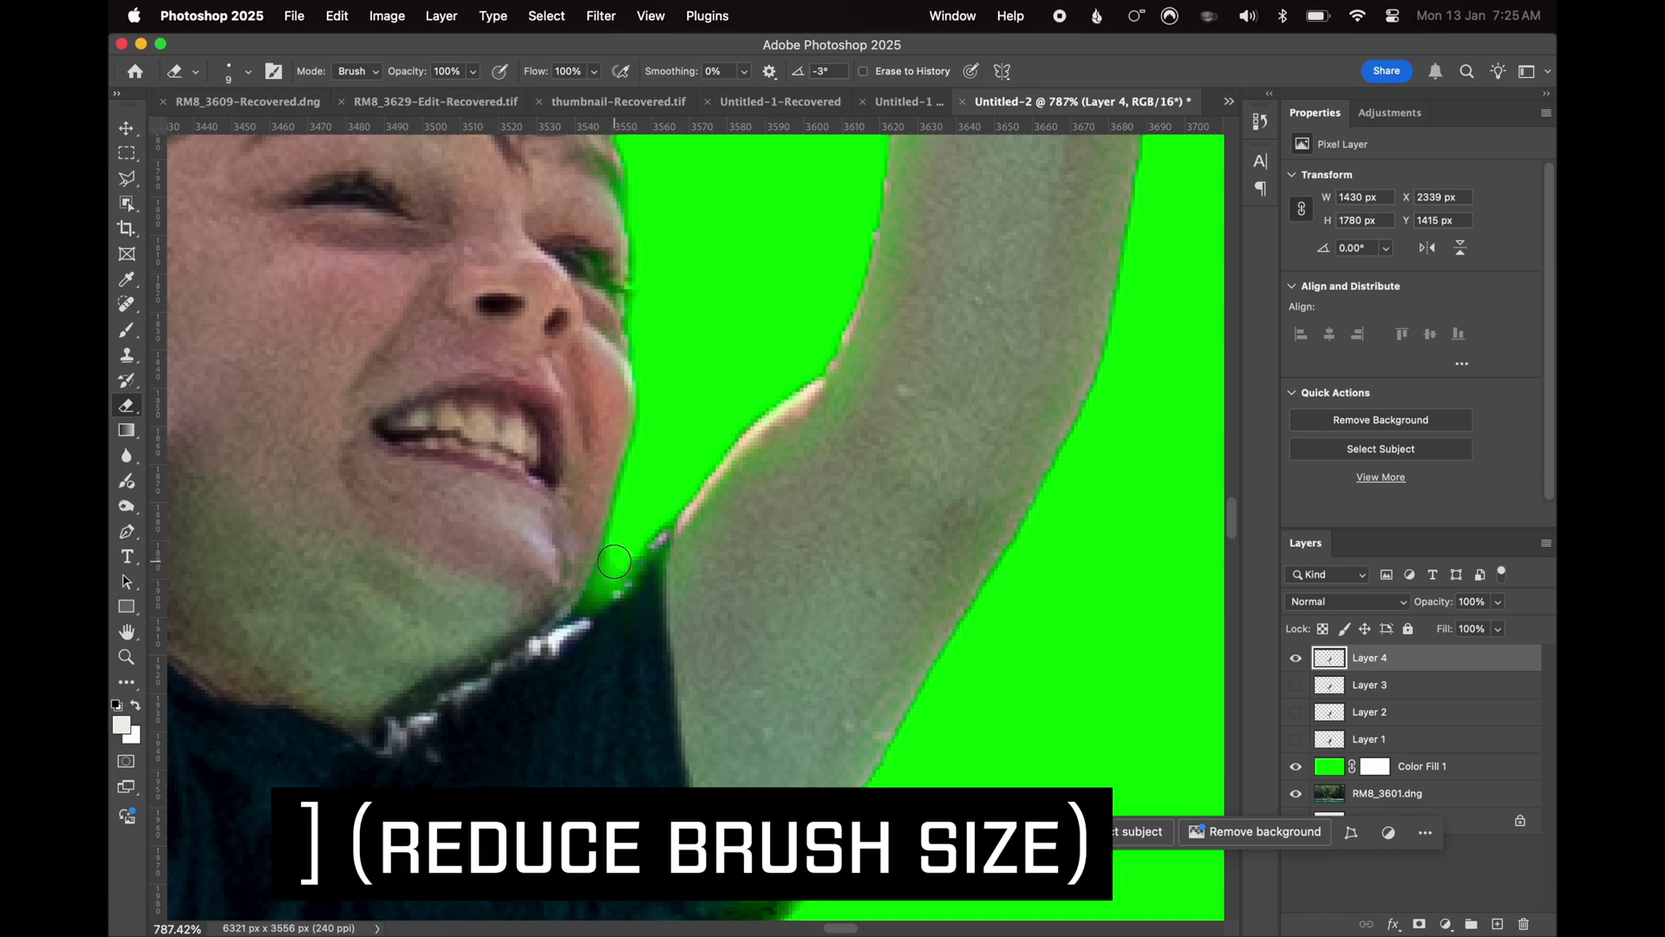
key("bracketleft")
key("bracketleft")
key("bracketleft")
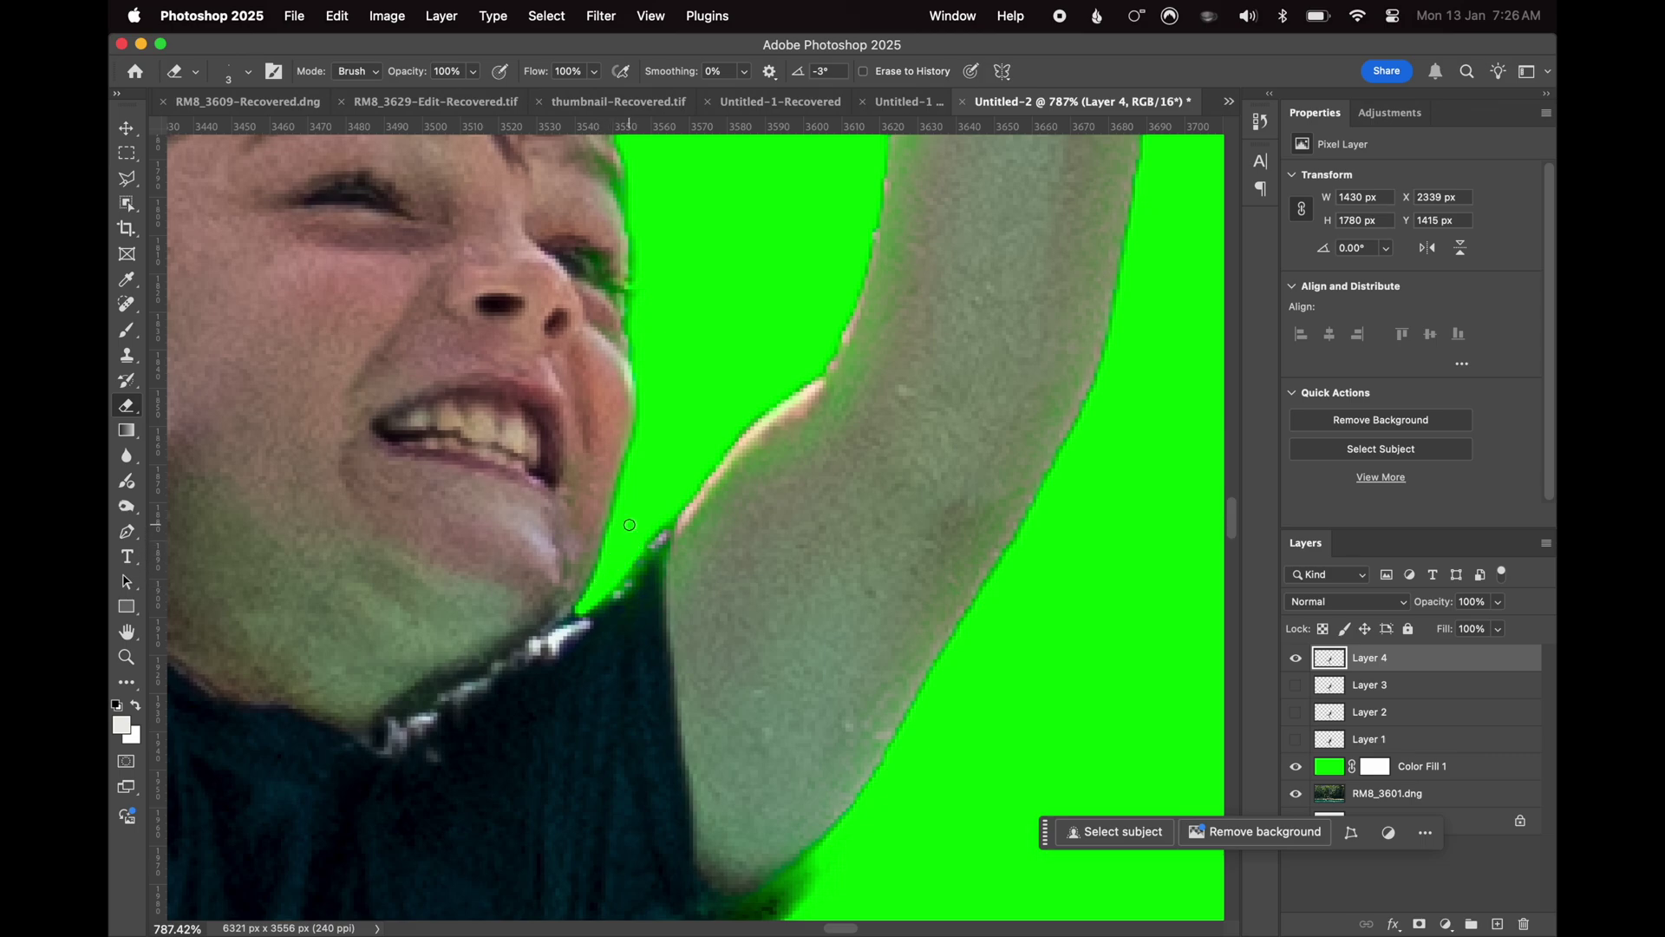
scroll(629, 525, "up", 3)
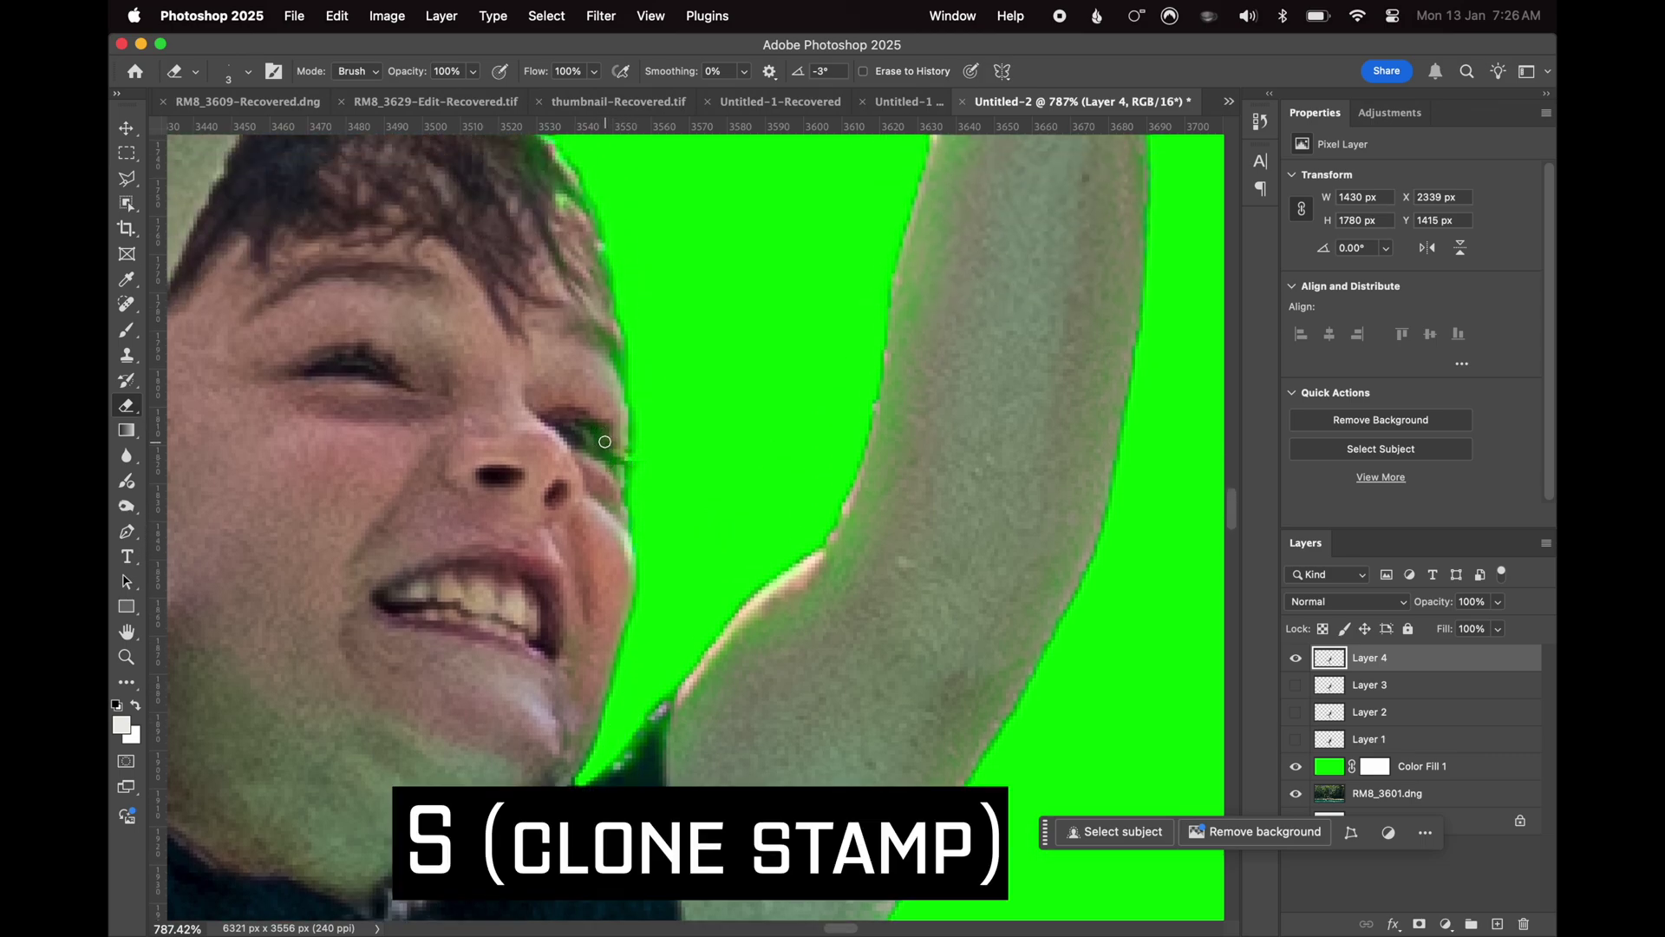
Clone skin texture along the cheek edge with Clone Stamp, moving up toward the hairline
key("s")
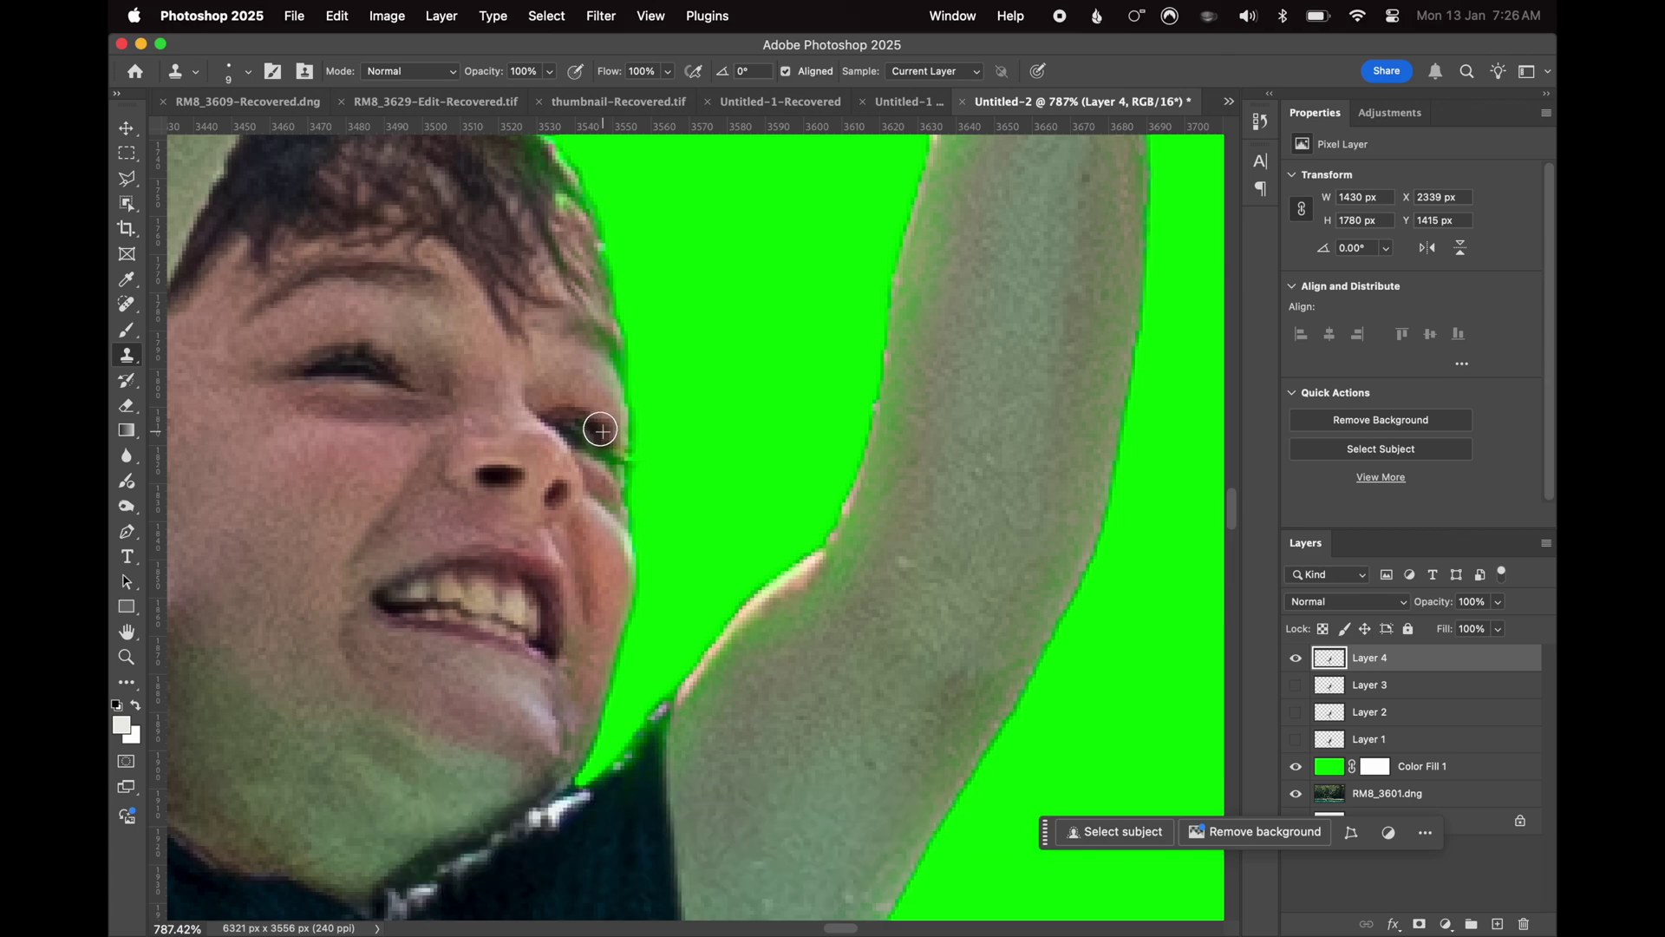
left_click_drag(606, 464, 606, 519)
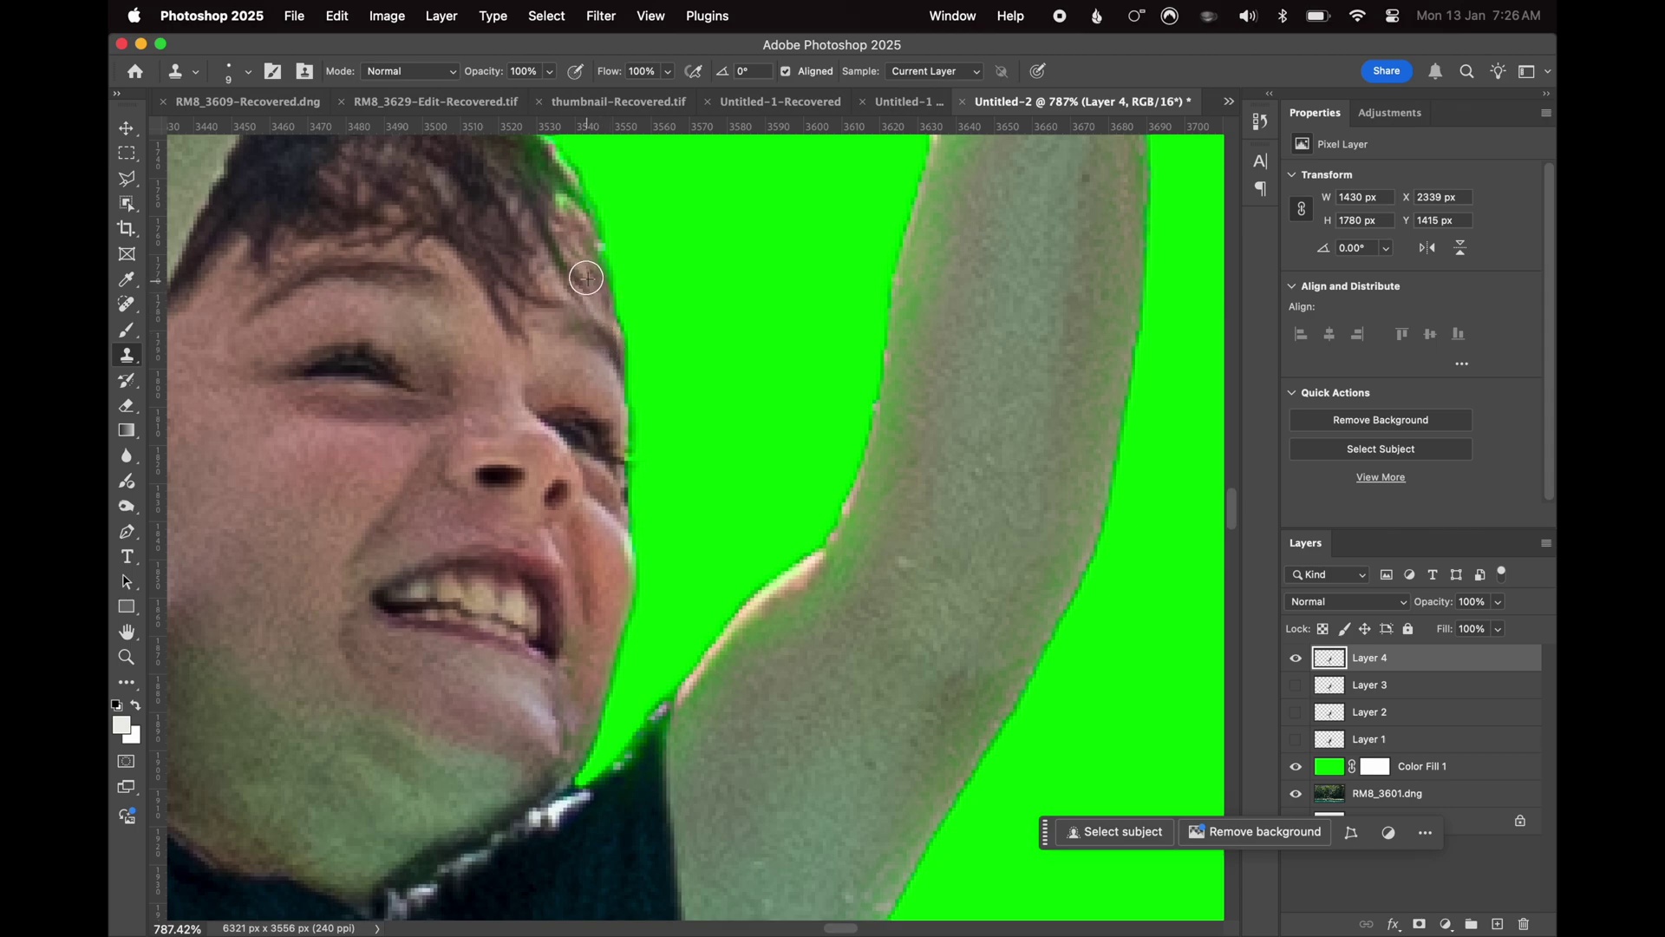
scroll(553, 195, "up", 2)
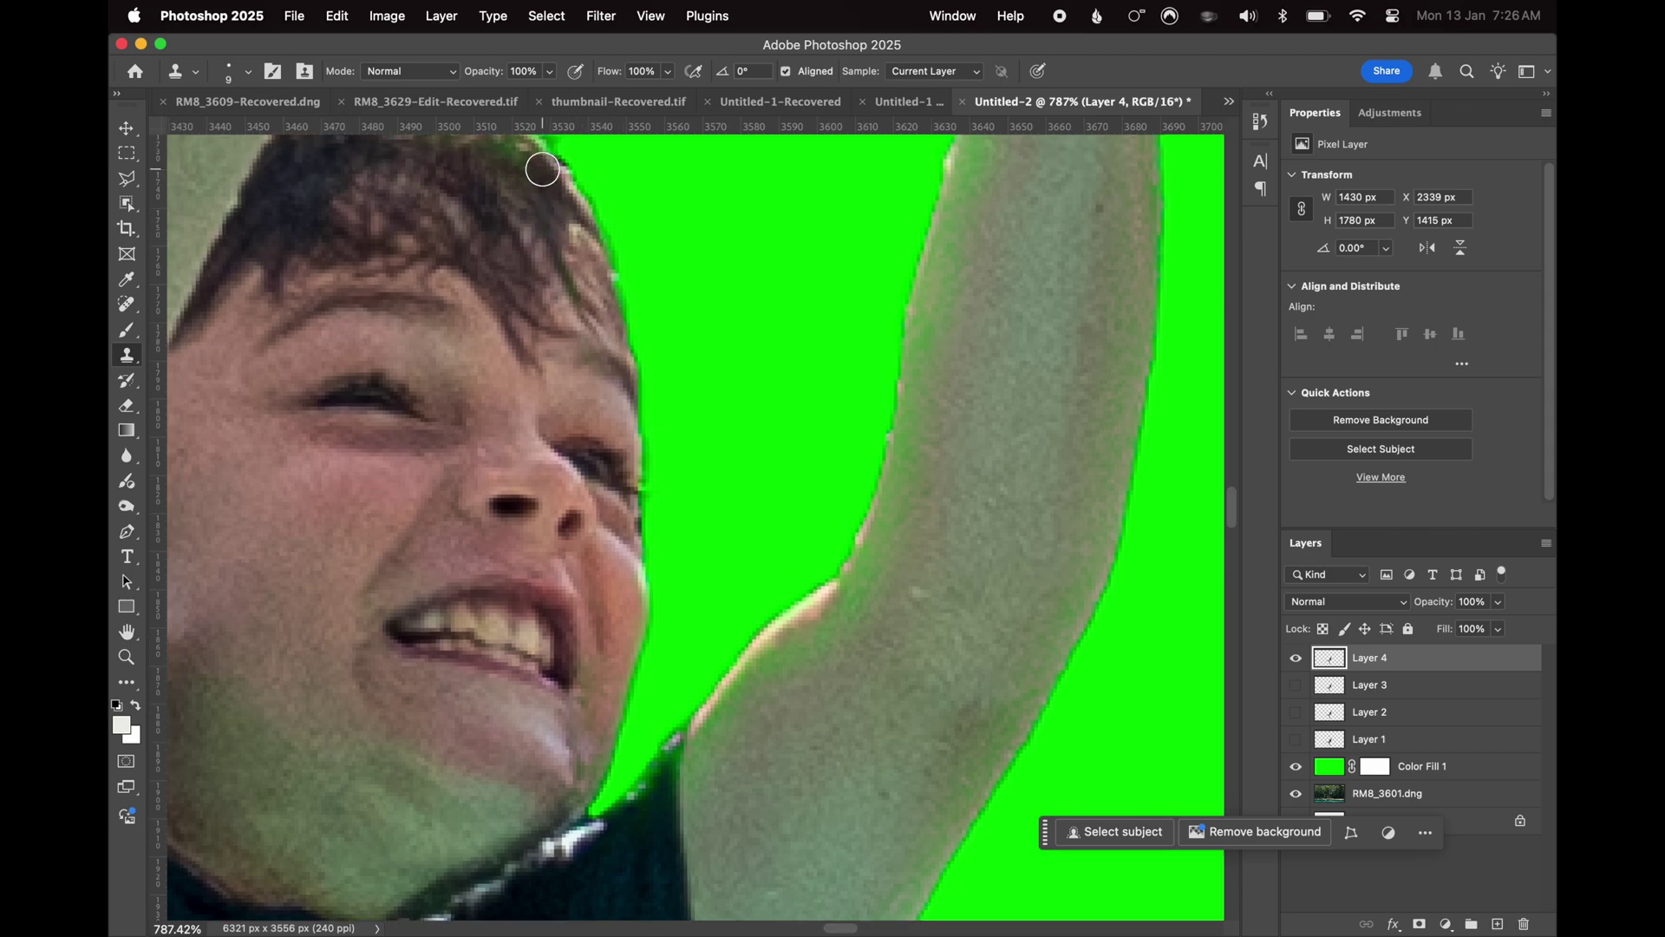
scroll(543, 168, "up", 3)
scroll(543, 168, "left", 4)
scroll(542, 168, "left", 2)
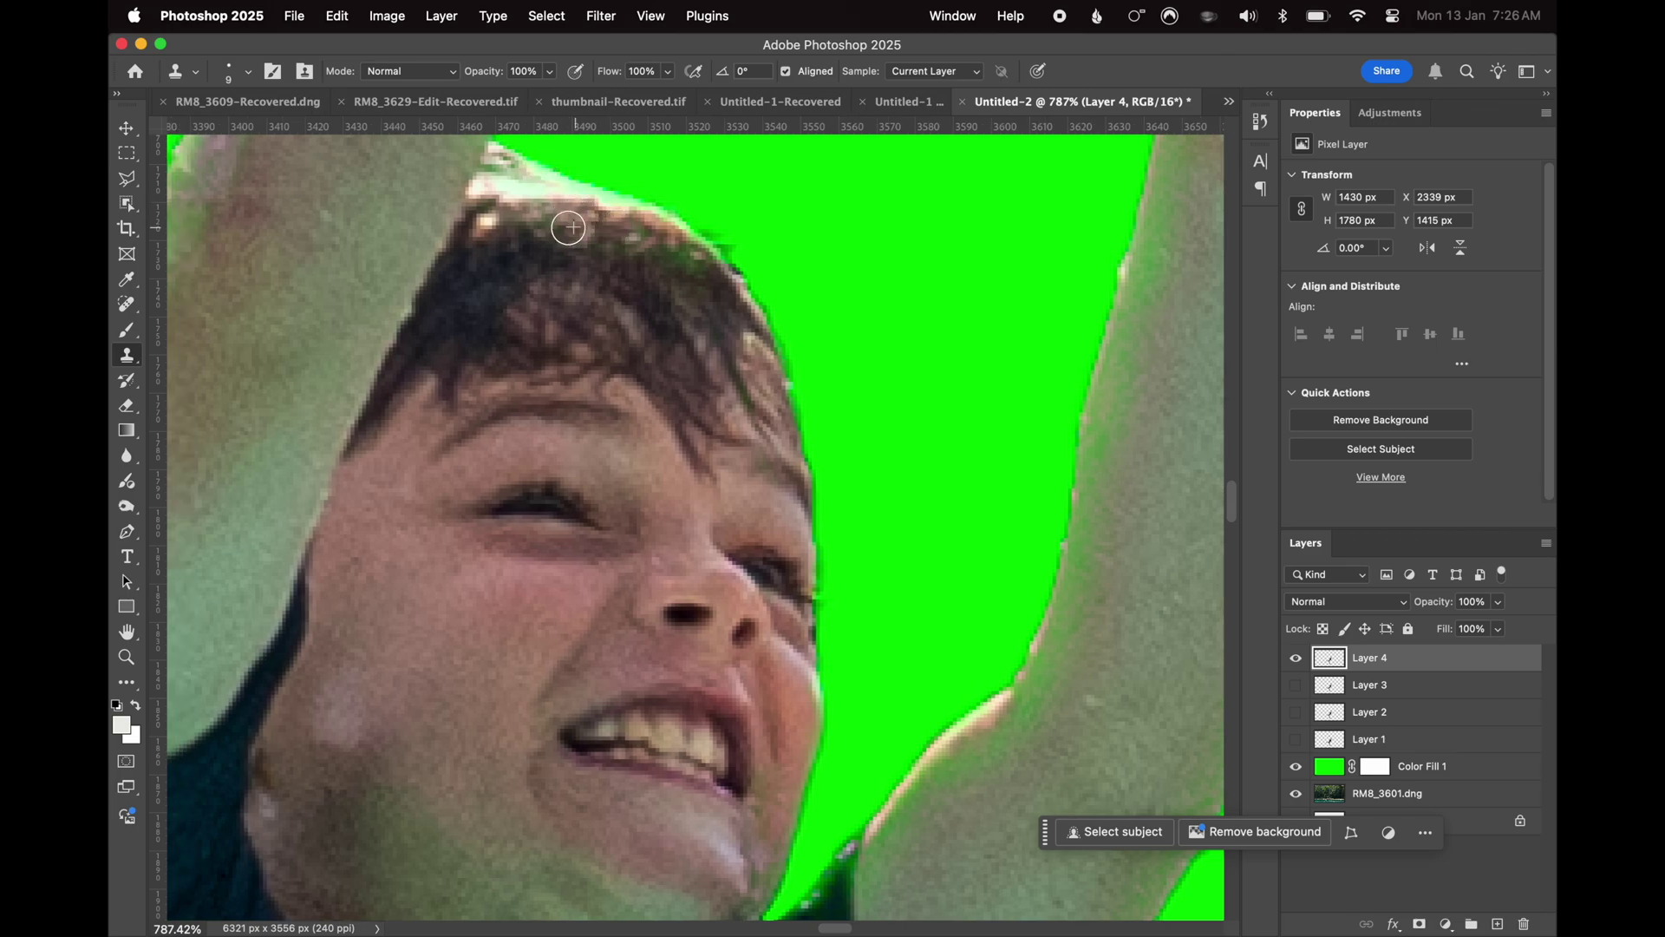